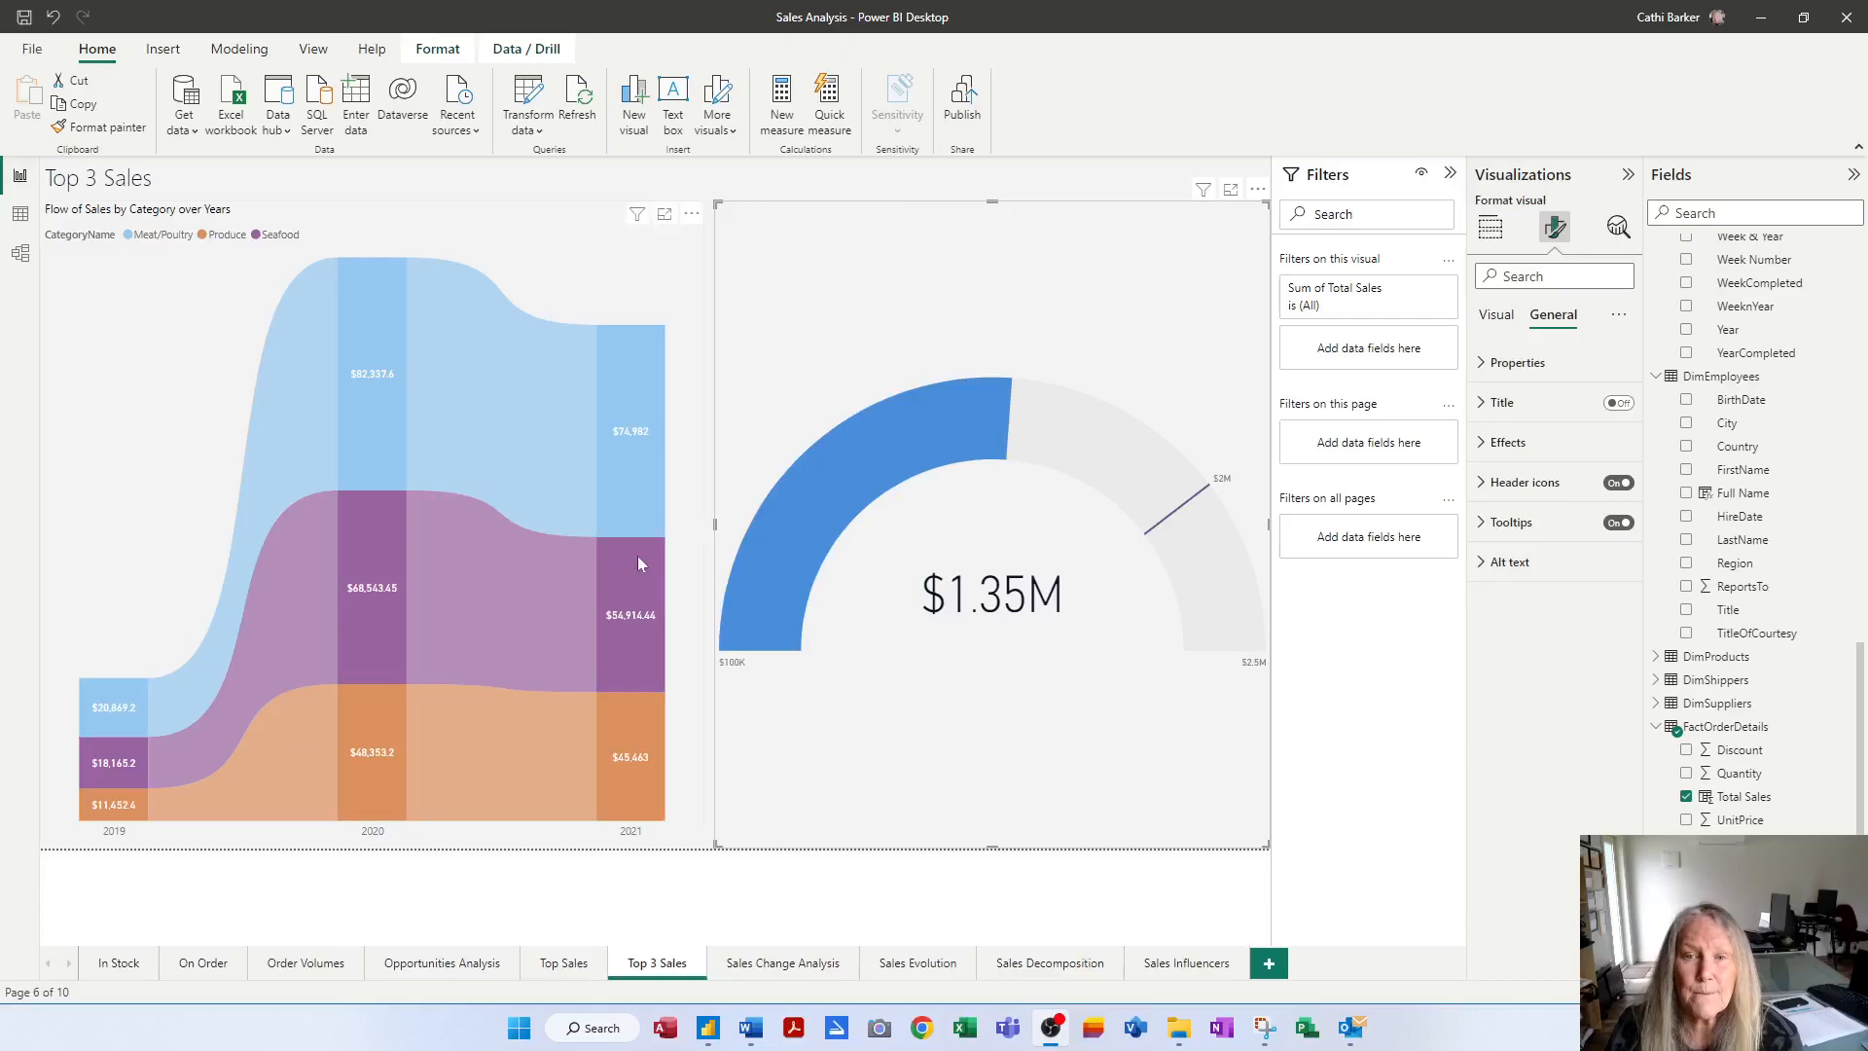
Add a new page to the report and name it Sales Geography.
{"action": "left_click", "coordinate": [697, 383]}
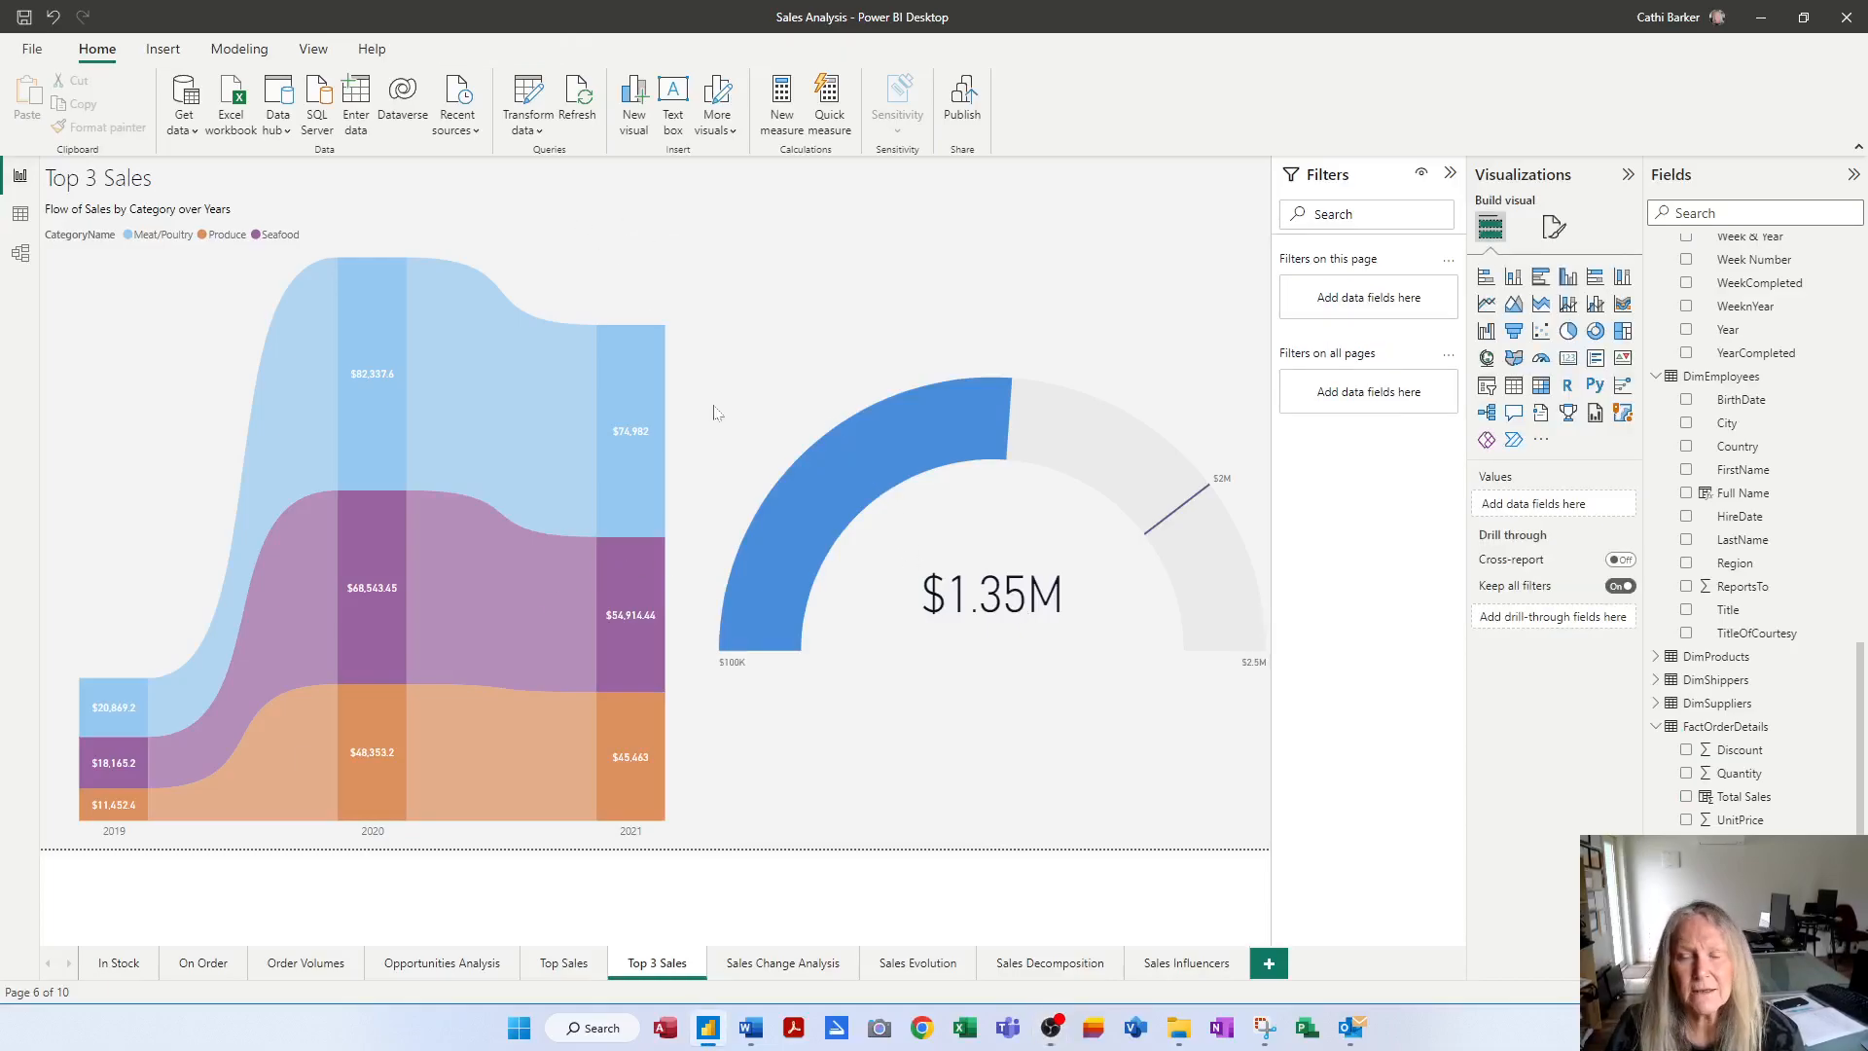
{"action": "left_click", "coordinate": [1269, 965]}
{"action": "double_click", "coordinate": [1270, 975]}
{"action": "type", "text": "Sal"}
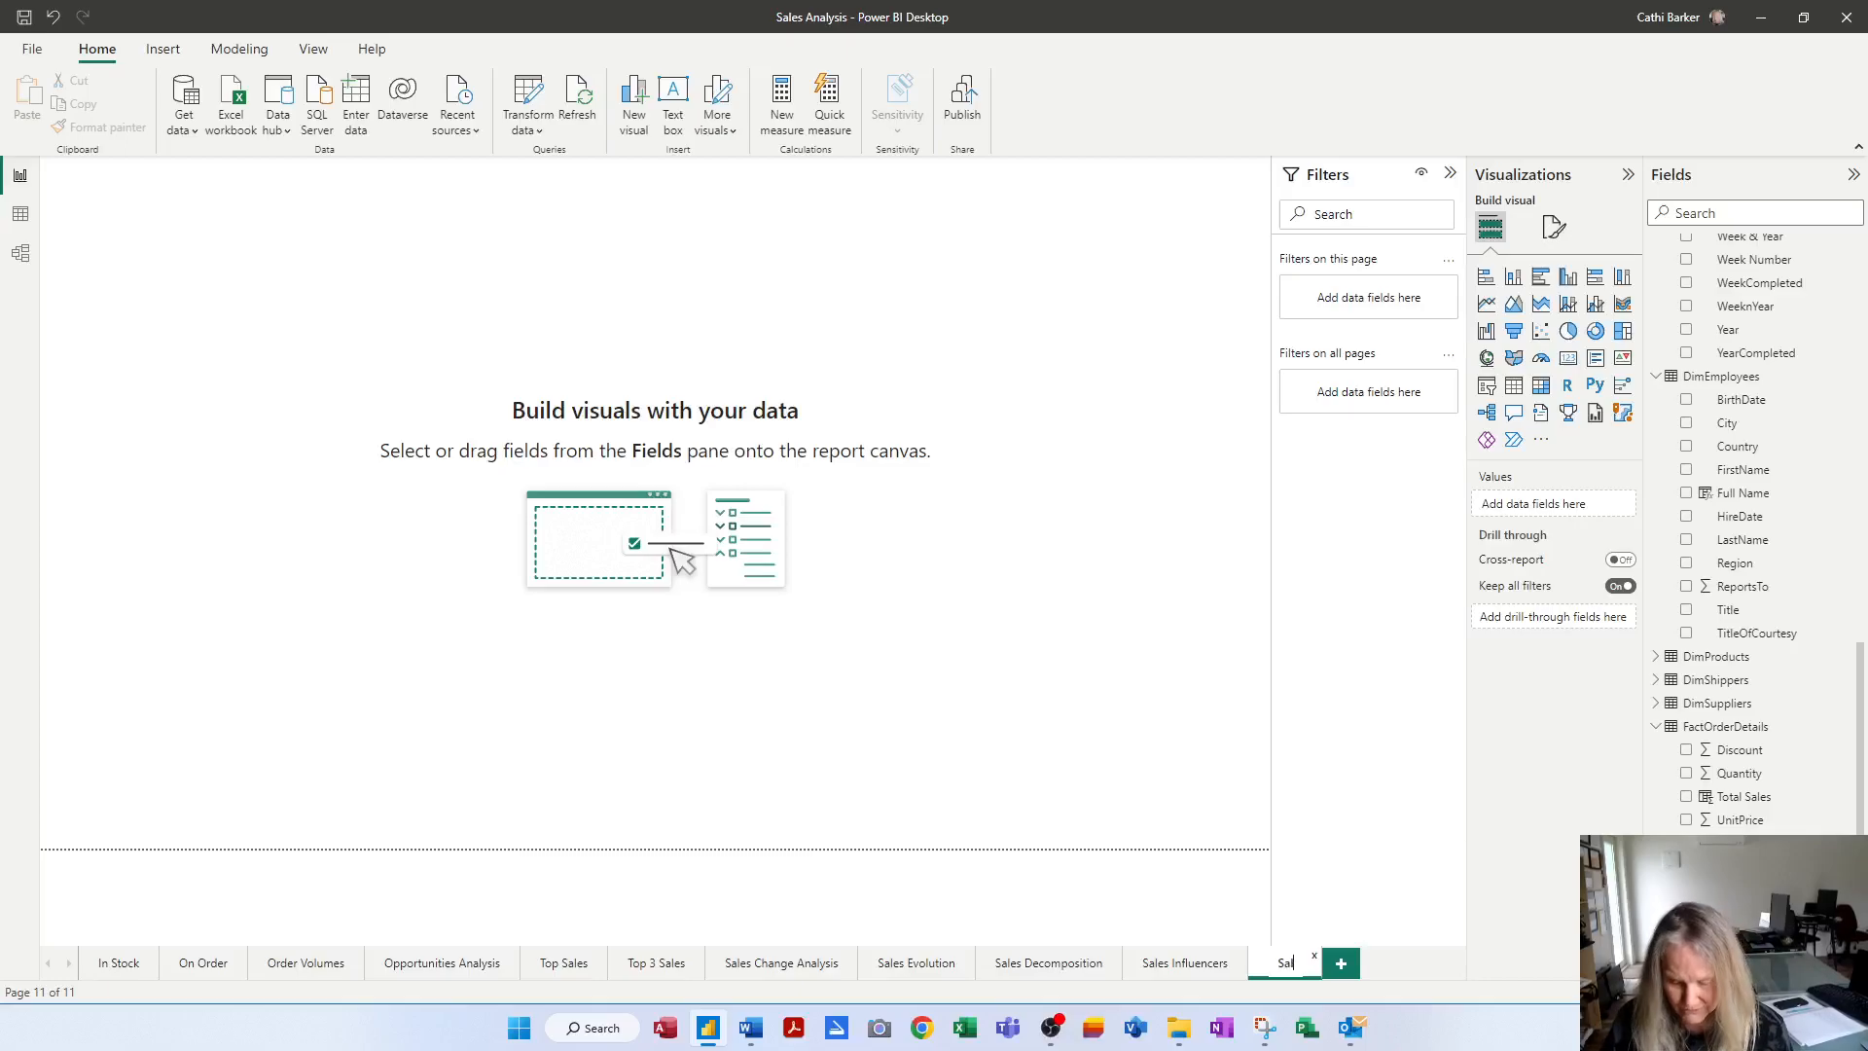
{"action": "type", "text": "es Geograpy"}
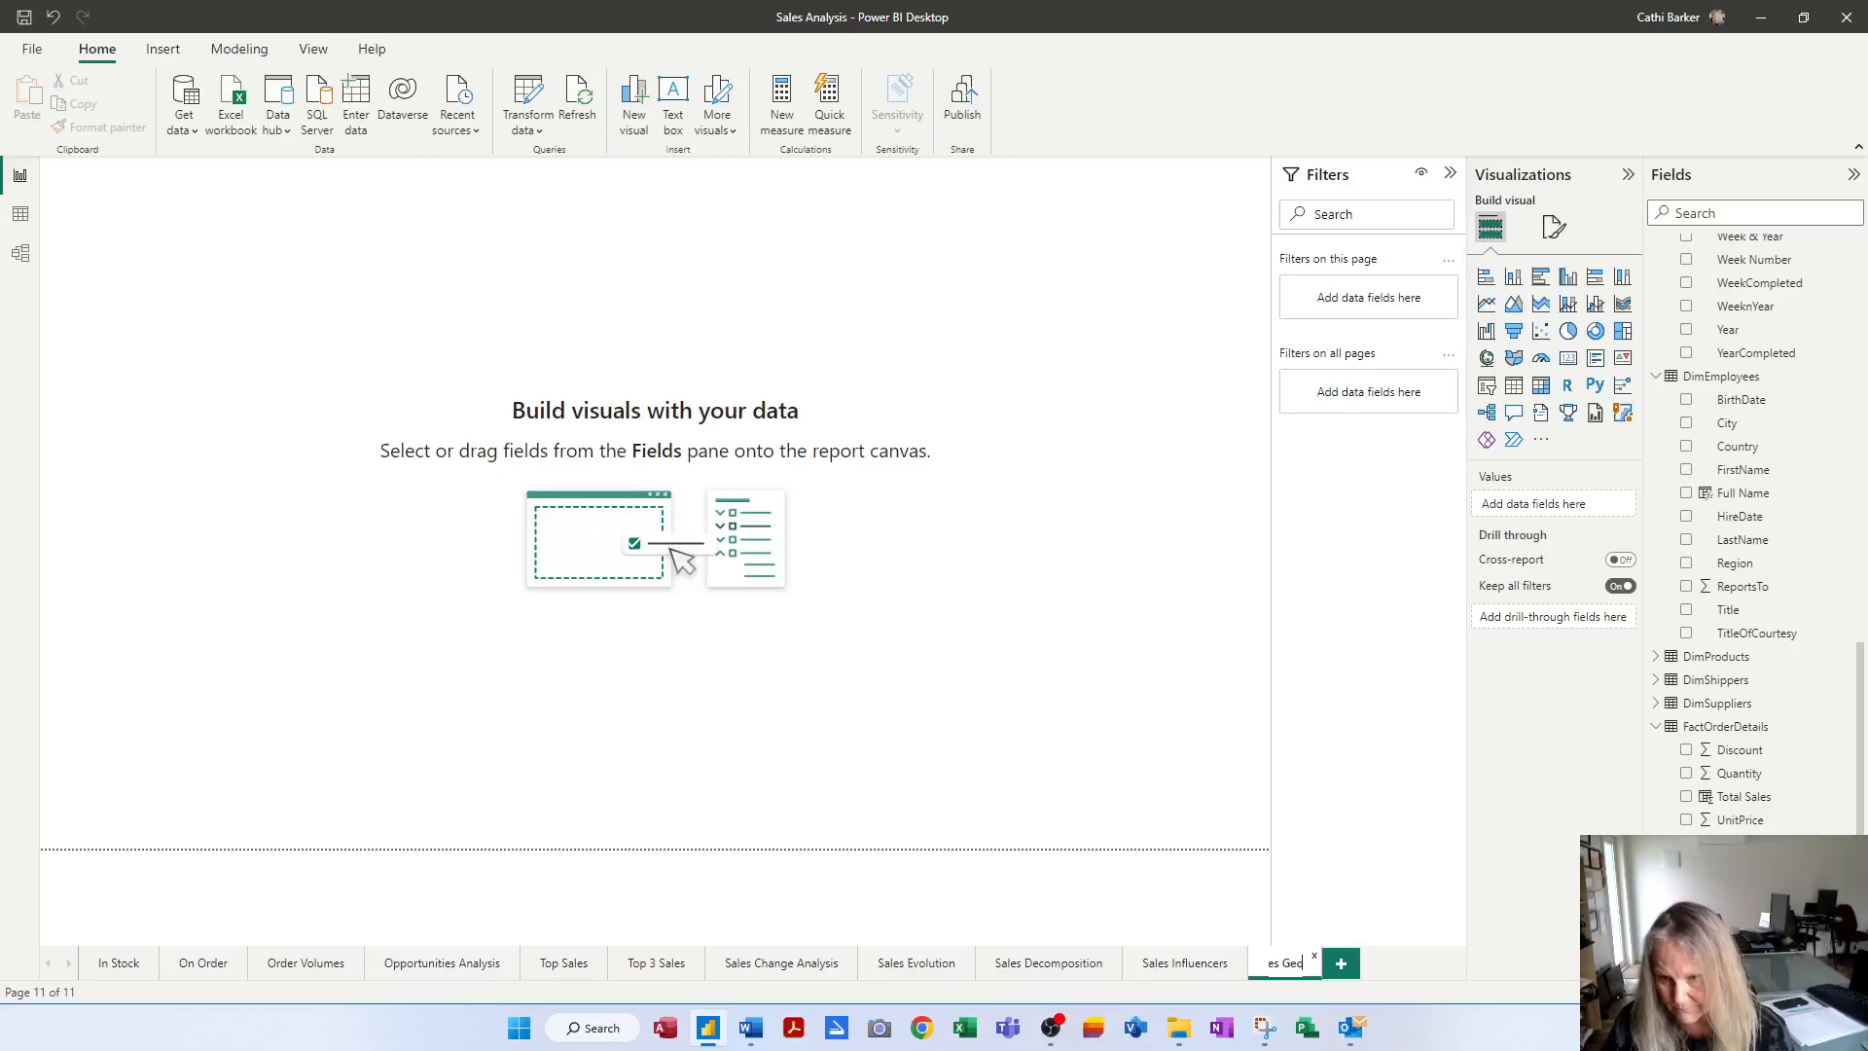
{"action": "key", "text": "BackSpace"}
{"action": "type", "text": "hy"}
{"action": "key", "text": "Return"}
Insert a text box containing the page title Sales Geography and set its text size to 18.
{"action": "key", "text": "ctrl+c"}
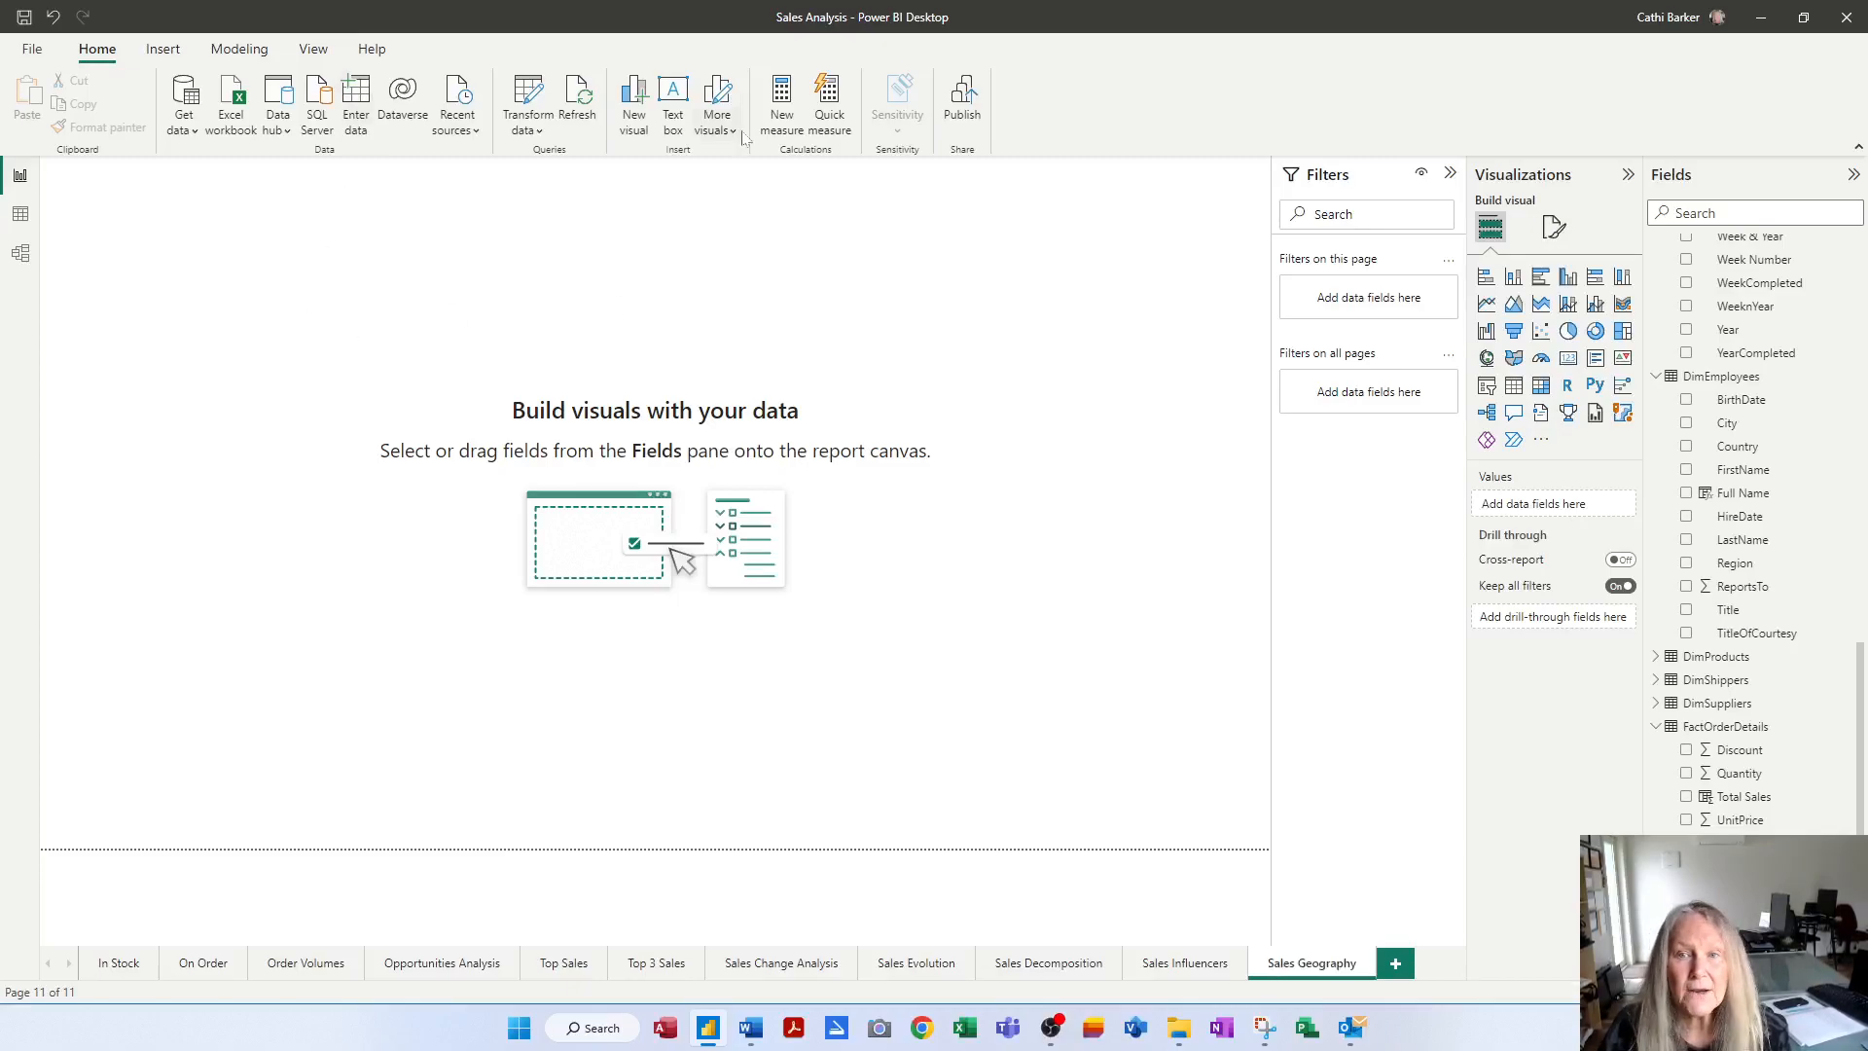
{"action": "left_click", "coordinate": [664, 104]}
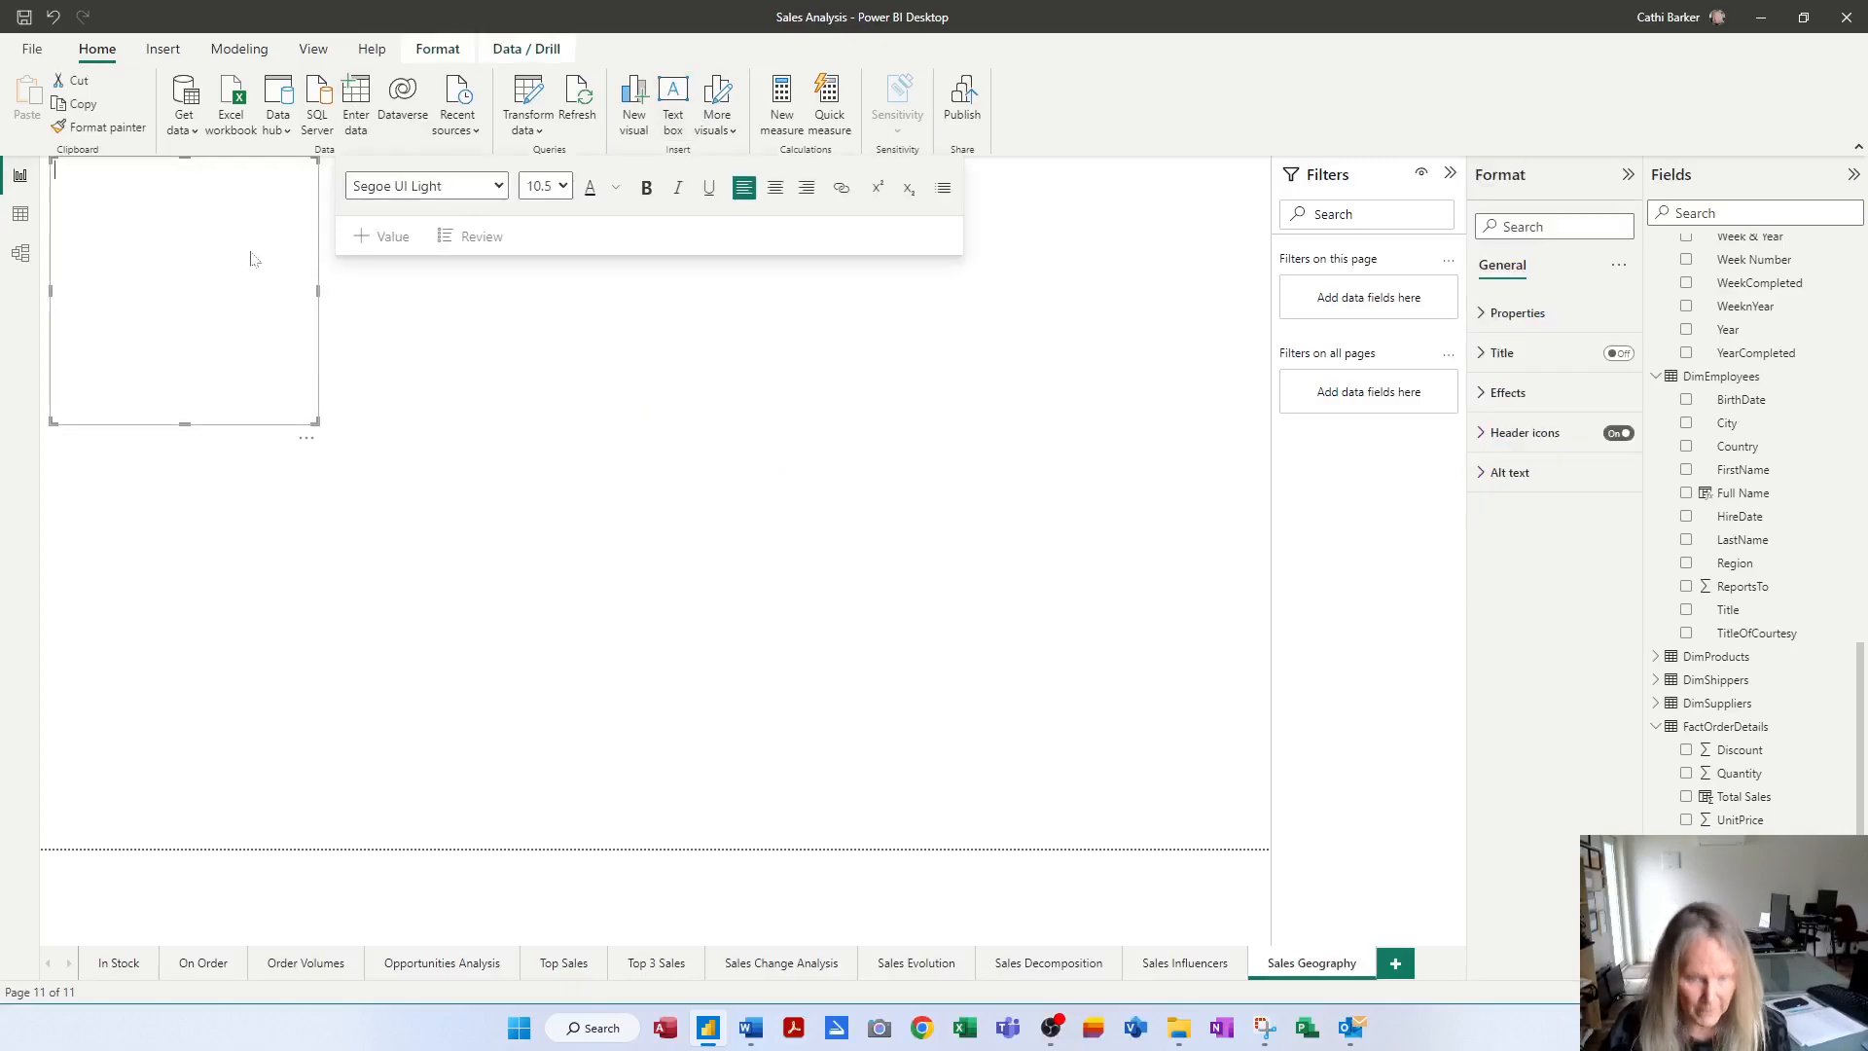
{"action": "key", "text": "ctrl+v"}
{"action": "key", "text": "ctrl+a"}
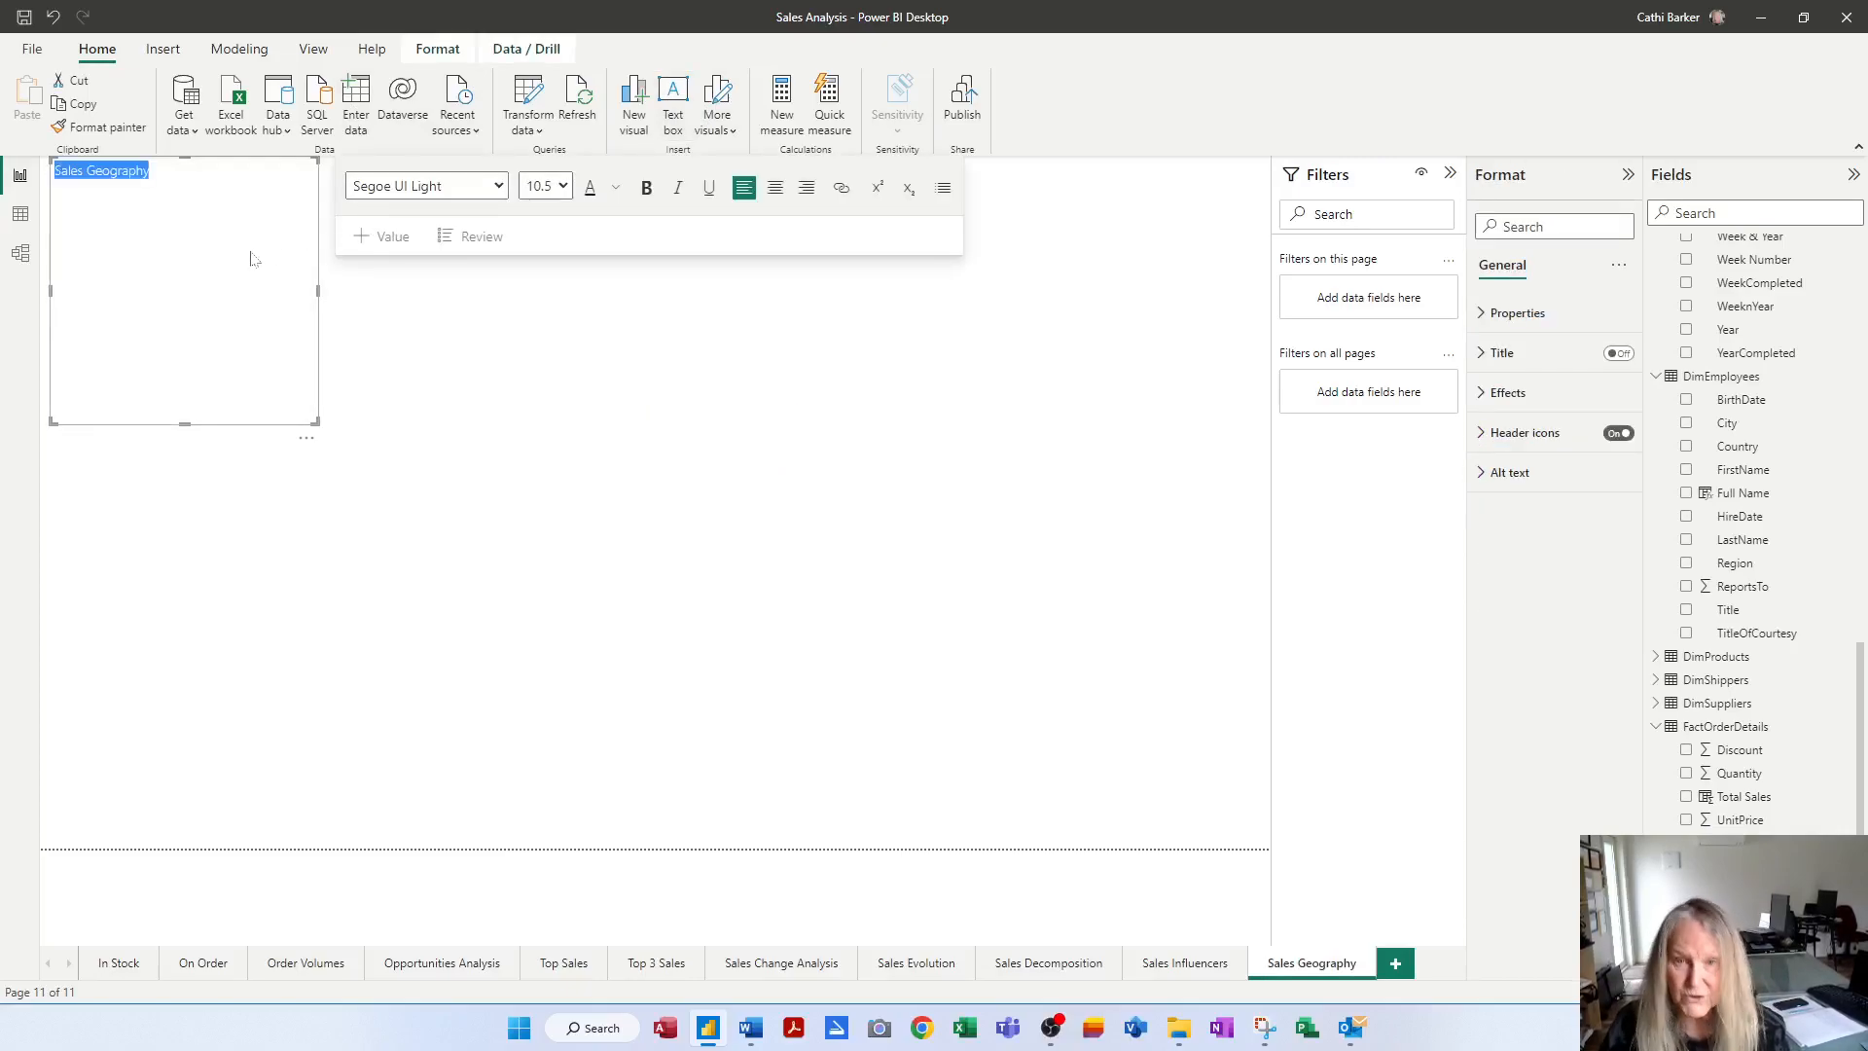
{"action": "left_click", "coordinate": [545, 186]}
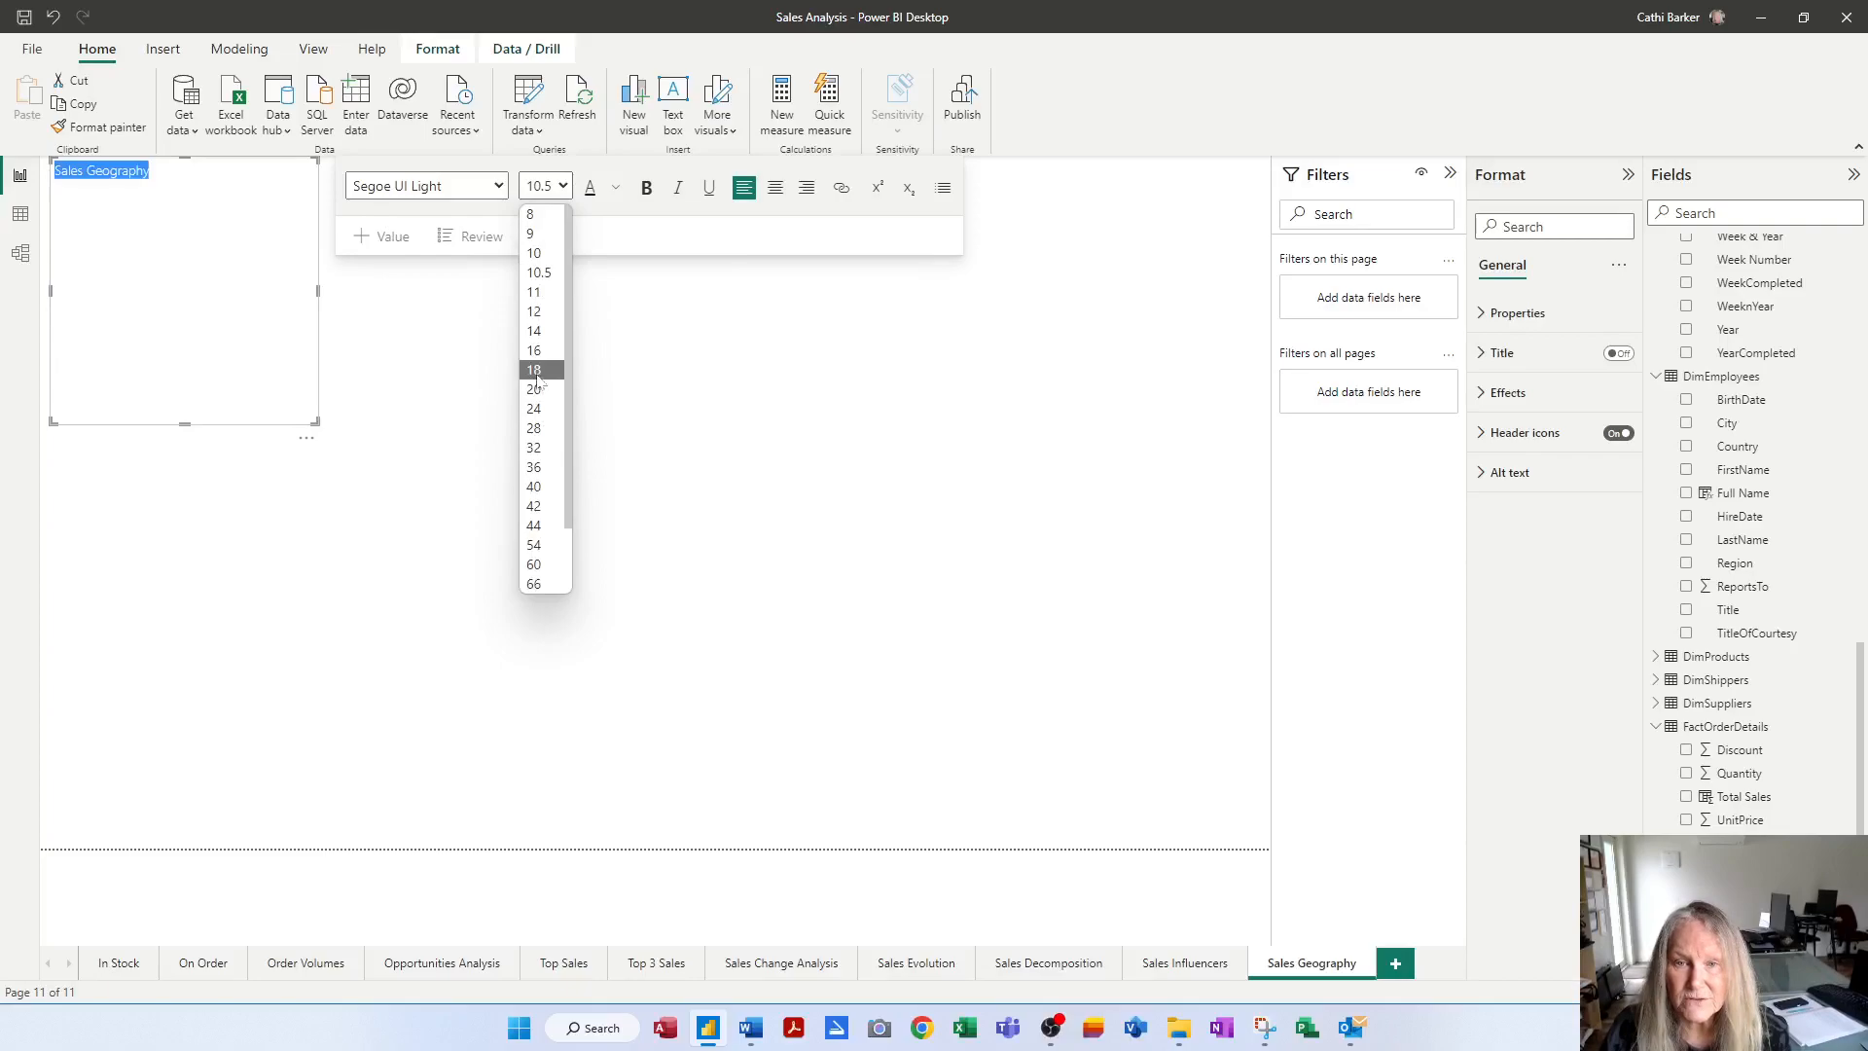
{"action": "left_click", "coordinate": [541, 376]}
Shrink the title text box to a single-line strip around the Sales Geography text.
{"action": "left_click", "coordinate": [313, 419]}
{"action": "left_click_drag", "start_coordinate": [313, 418], "coordinate": [292, 201]}
{"action": "left_click", "coordinate": [813, 439]}
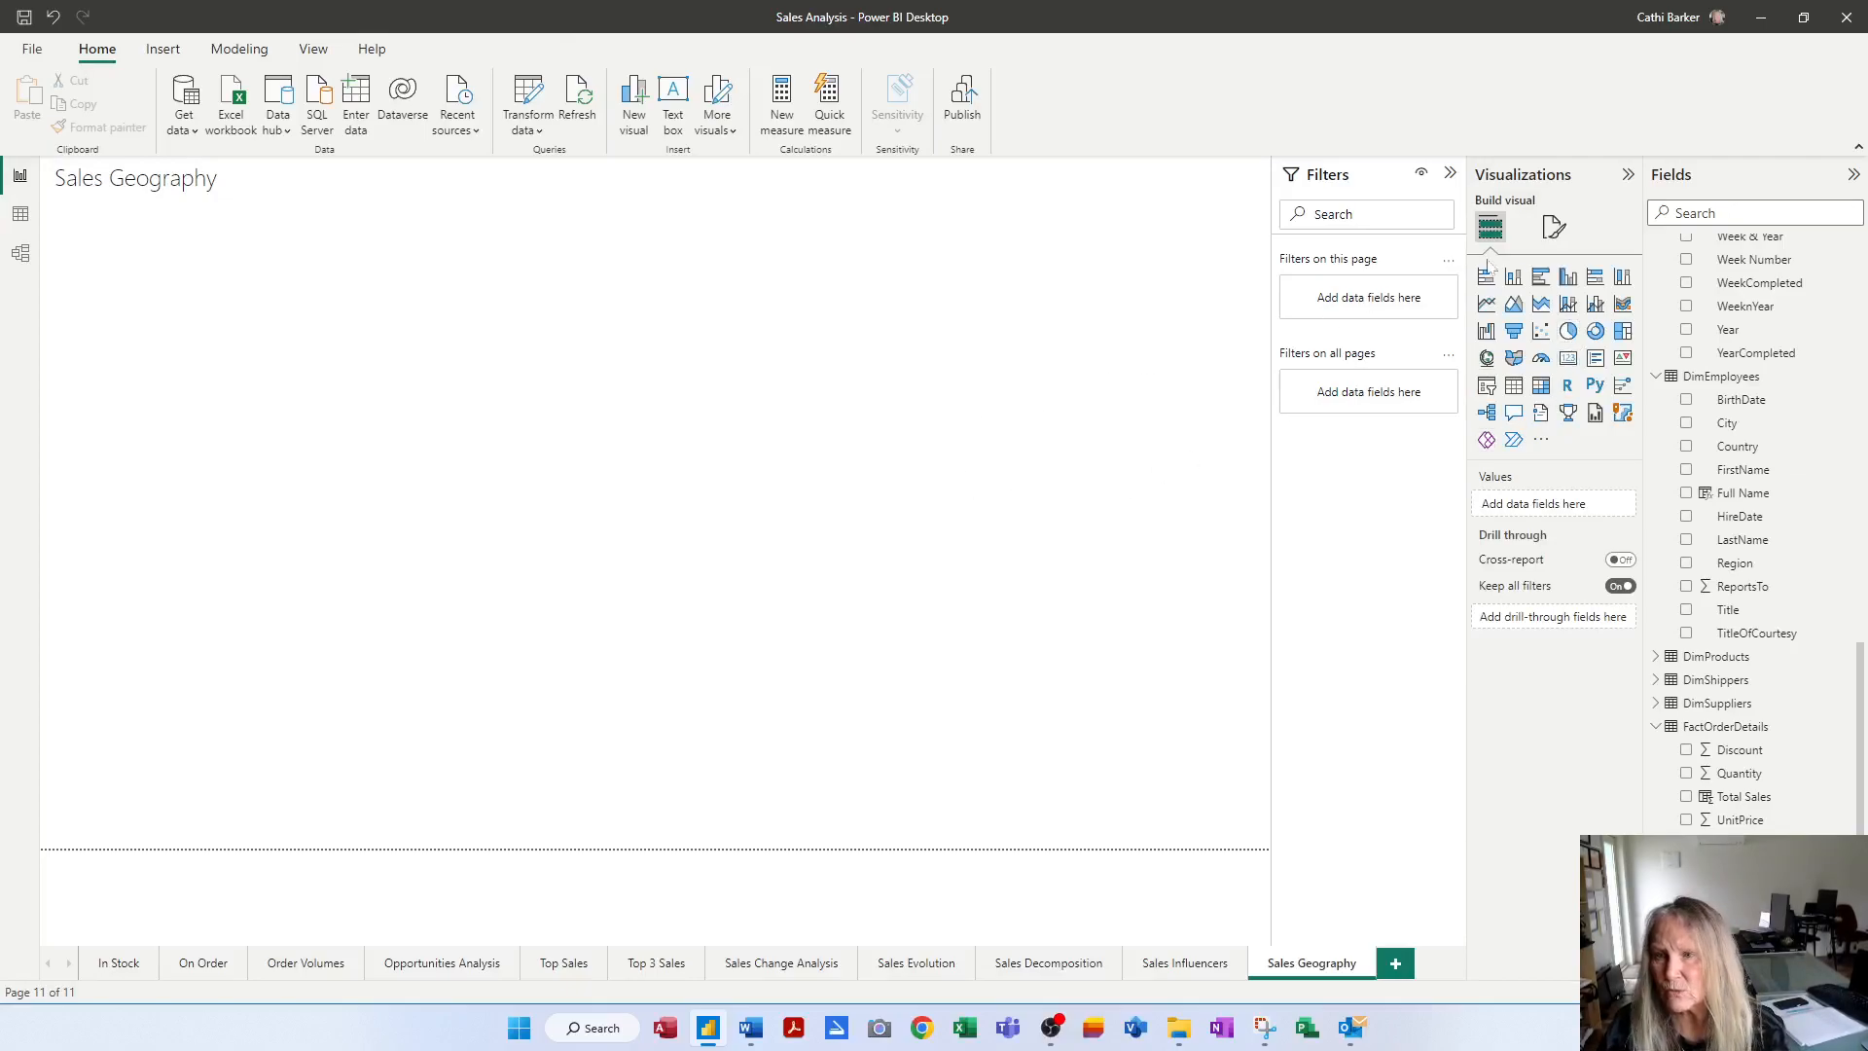
Set the page's canvas background to light gray with 54% transparency.
{"action": "left_click", "coordinate": [1554, 229]}
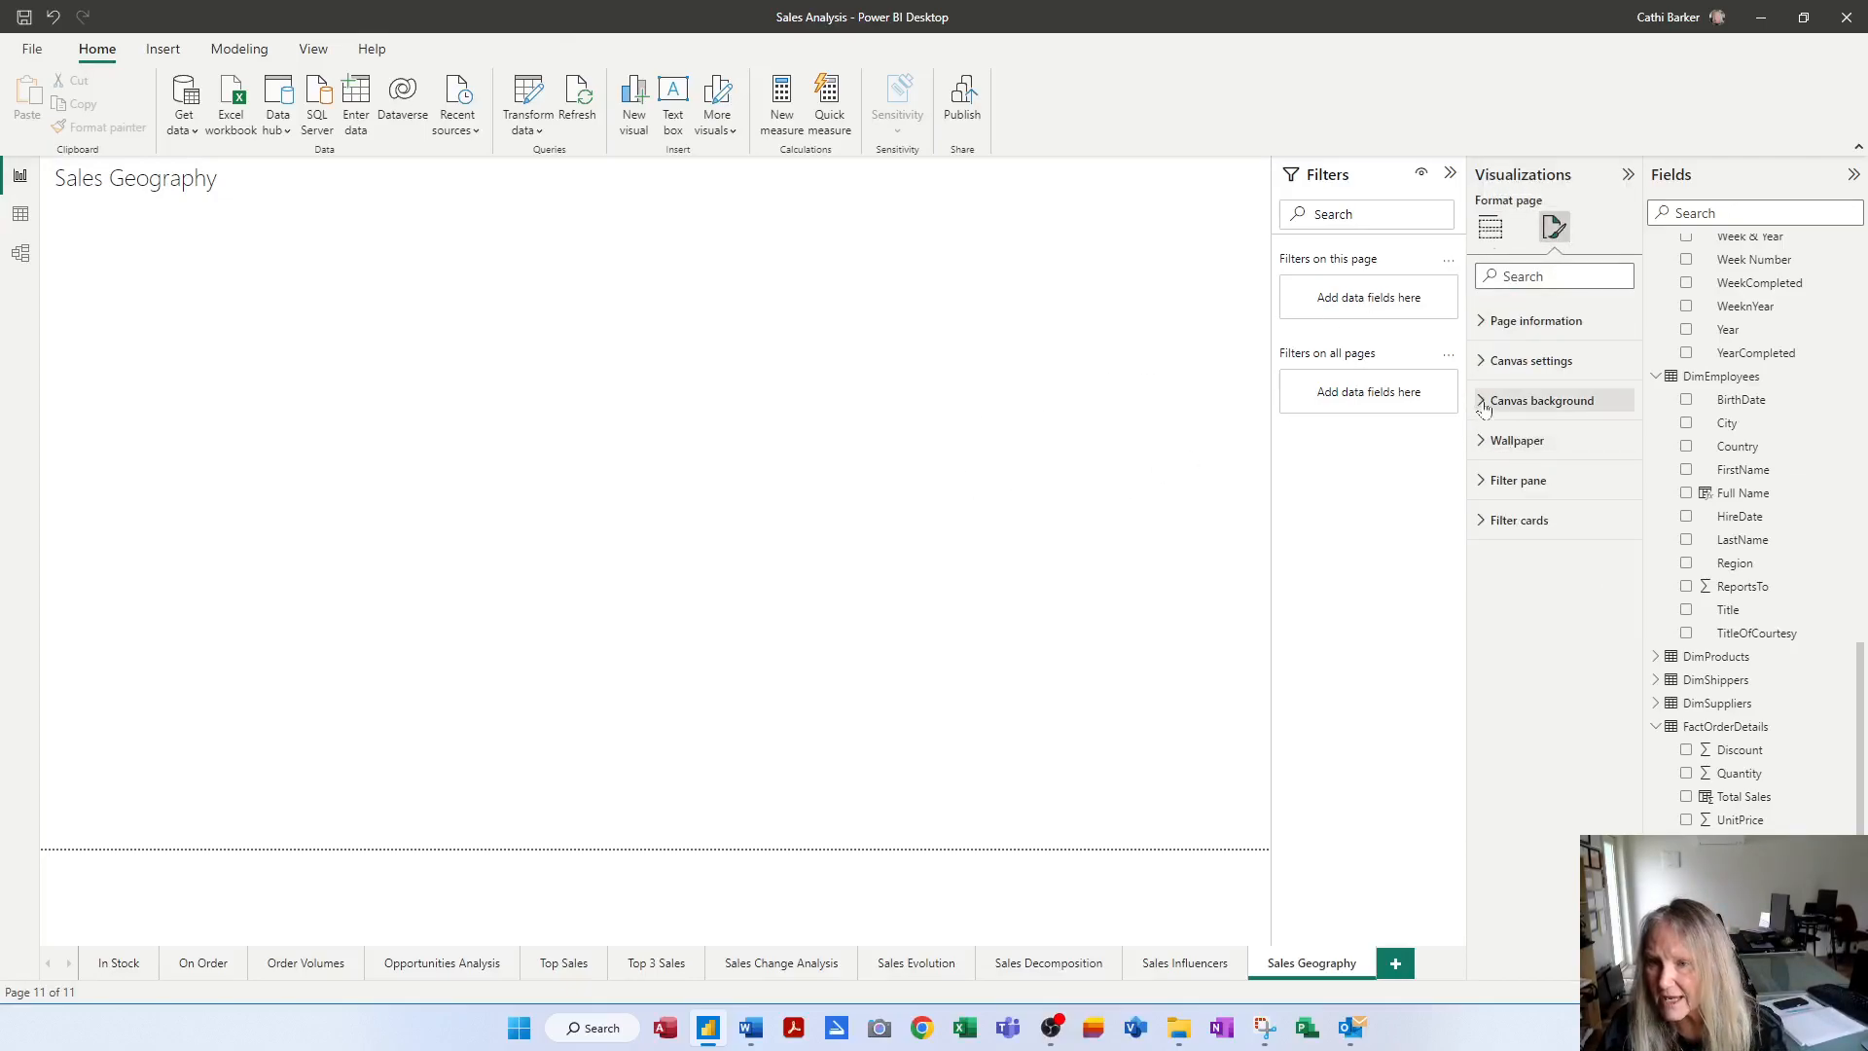
{"action": "left_click", "coordinate": [1518, 400]}
{"action": "left_click", "coordinate": [1524, 460]}
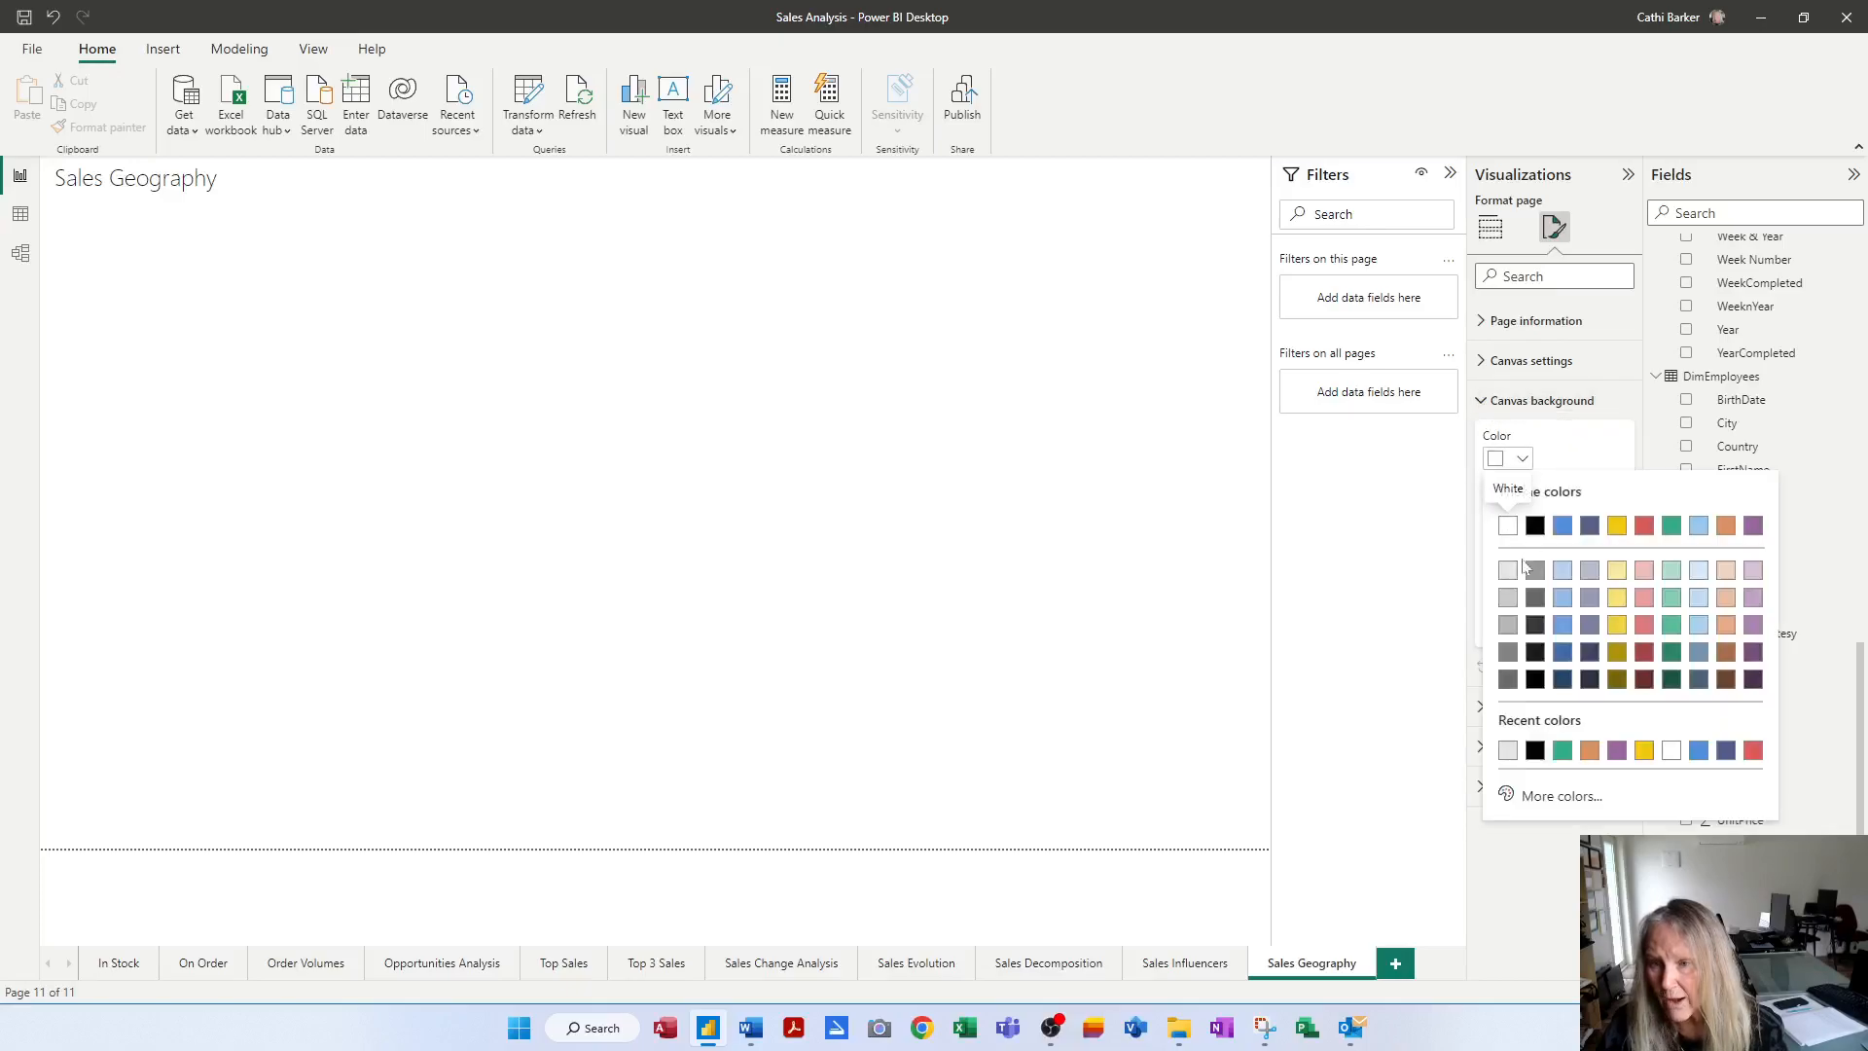
{"action": "left_click", "coordinate": [1507, 572]}
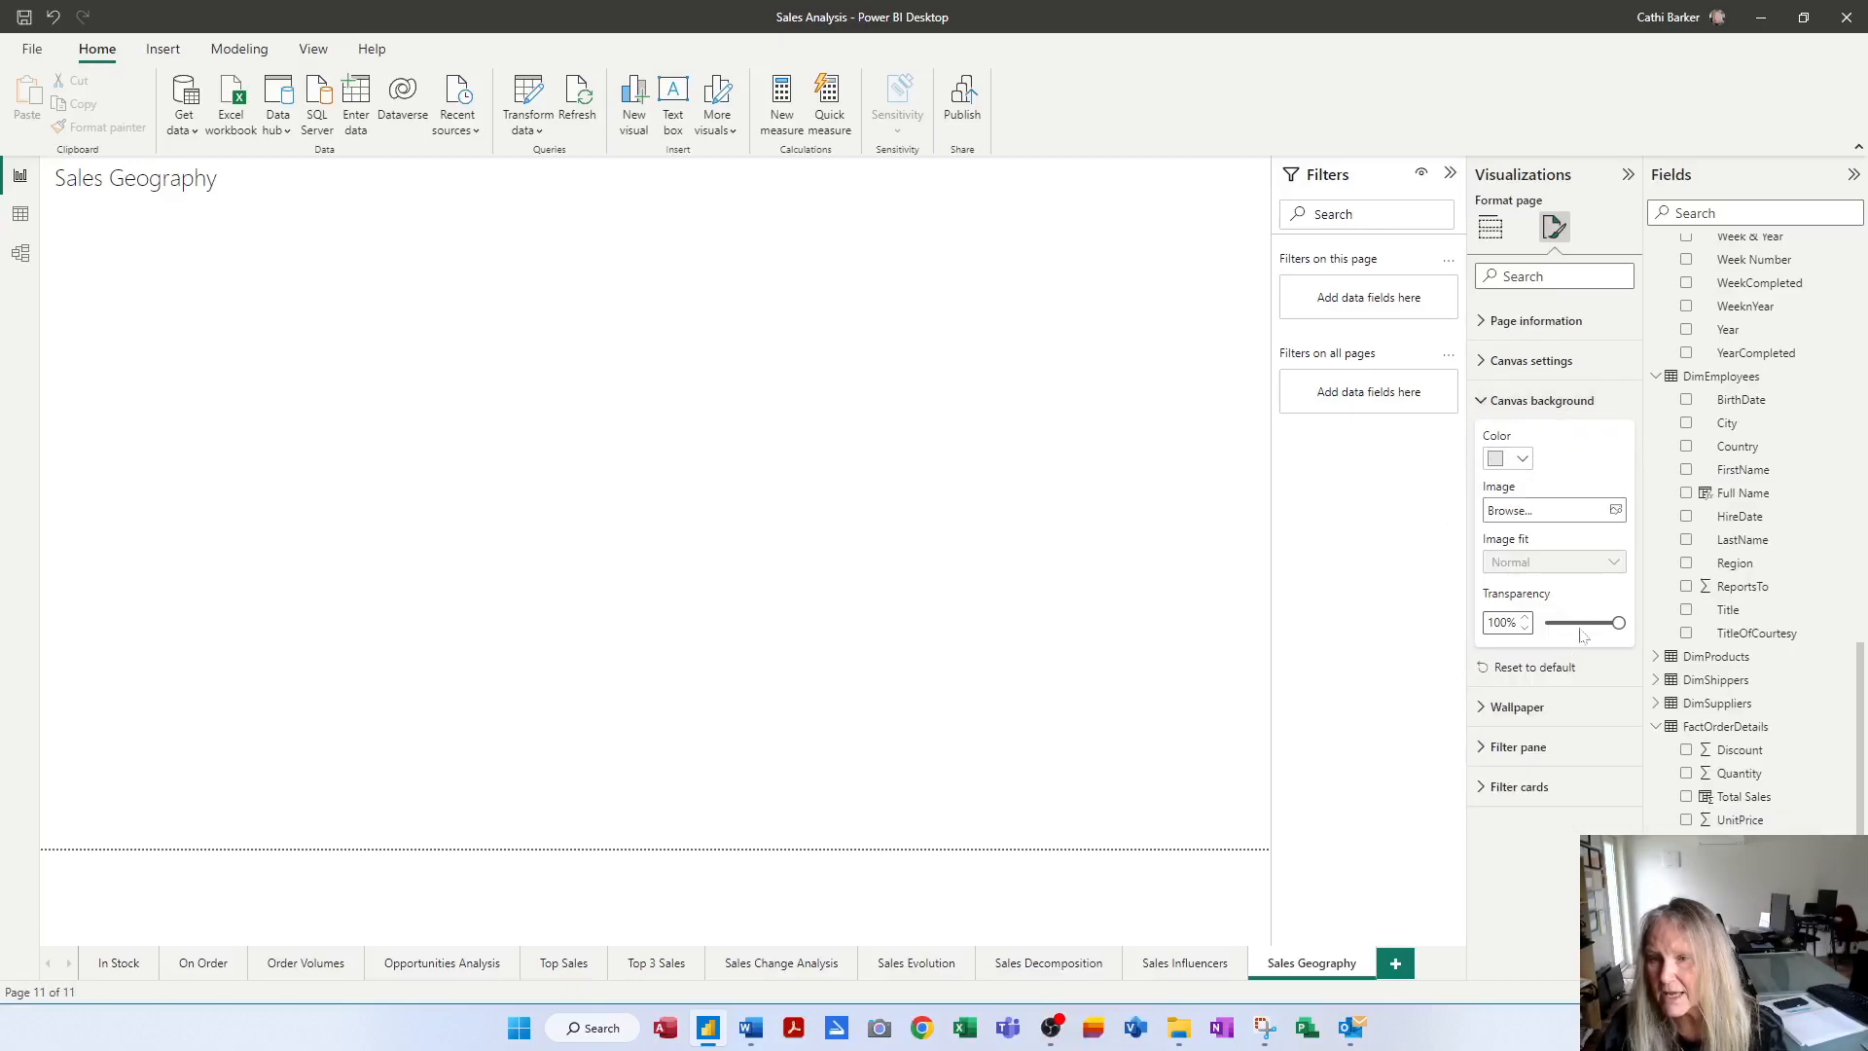
{"action": "left_click", "coordinate": [1584, 621]}
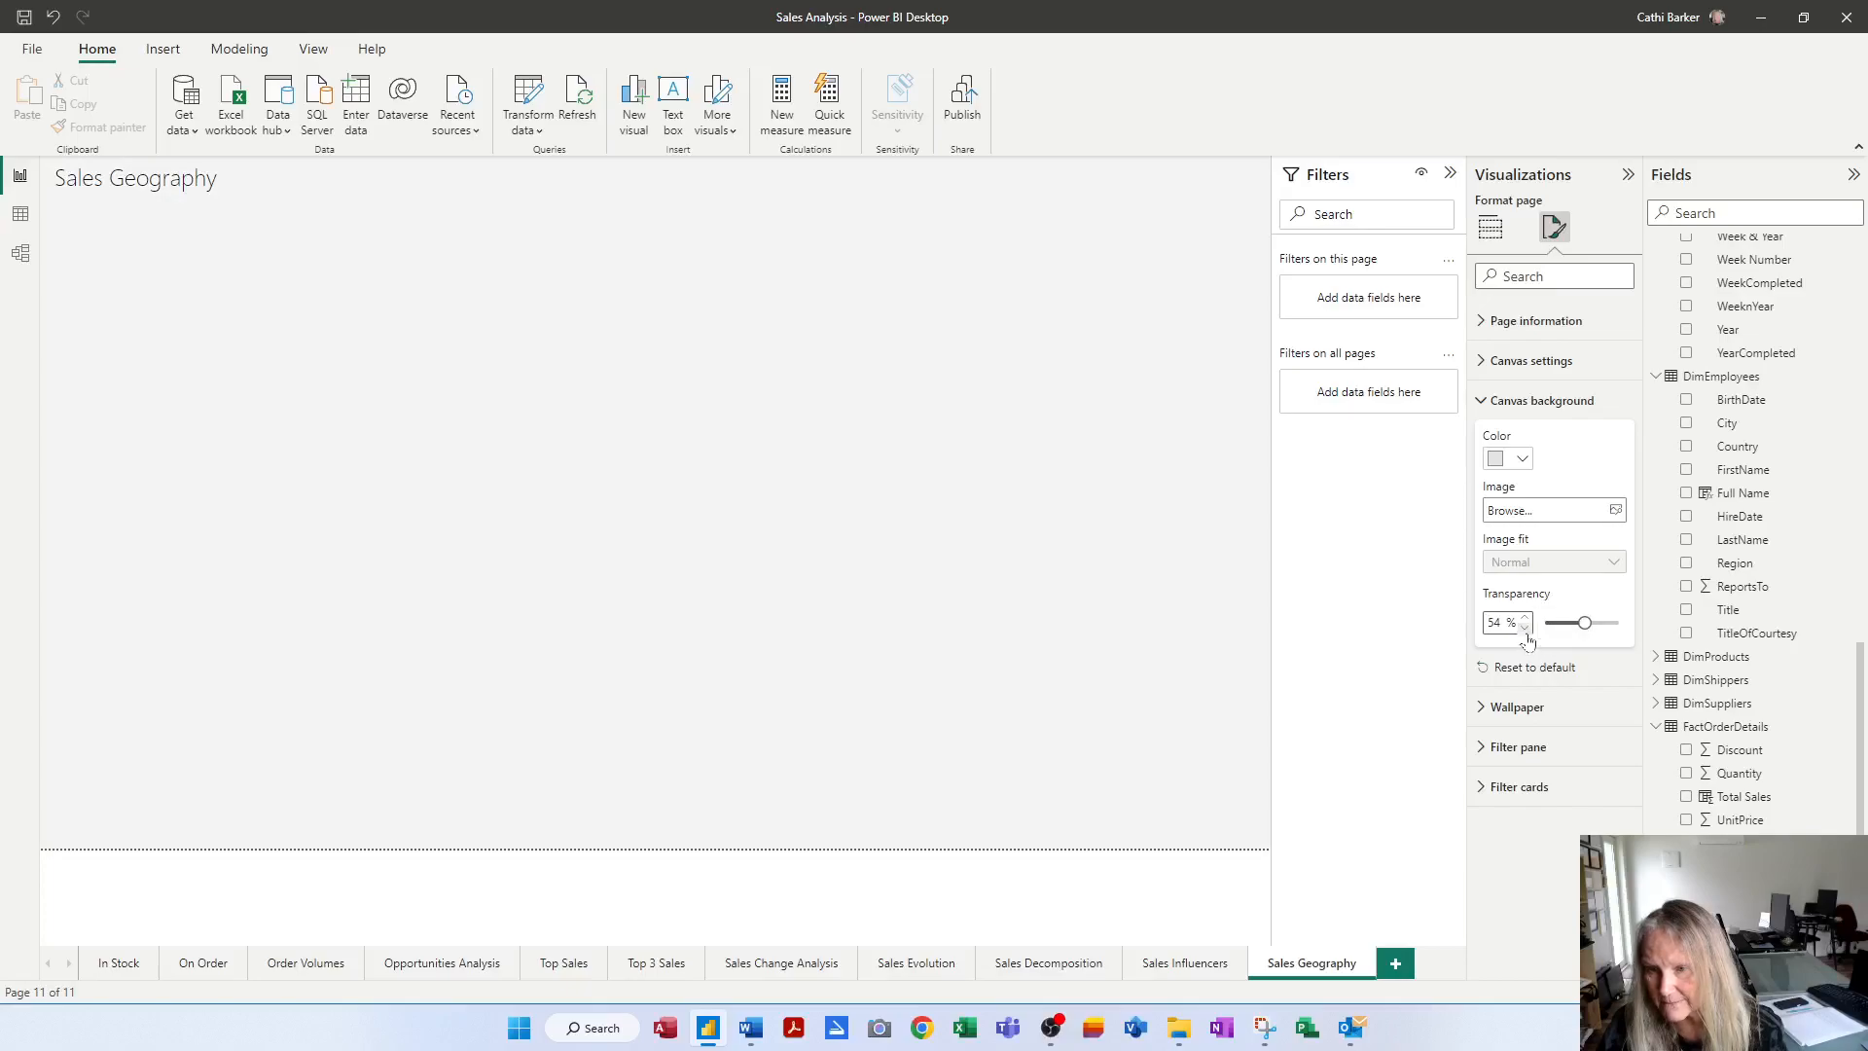
{"action": "left_click", "coordinate": [626, 502]}
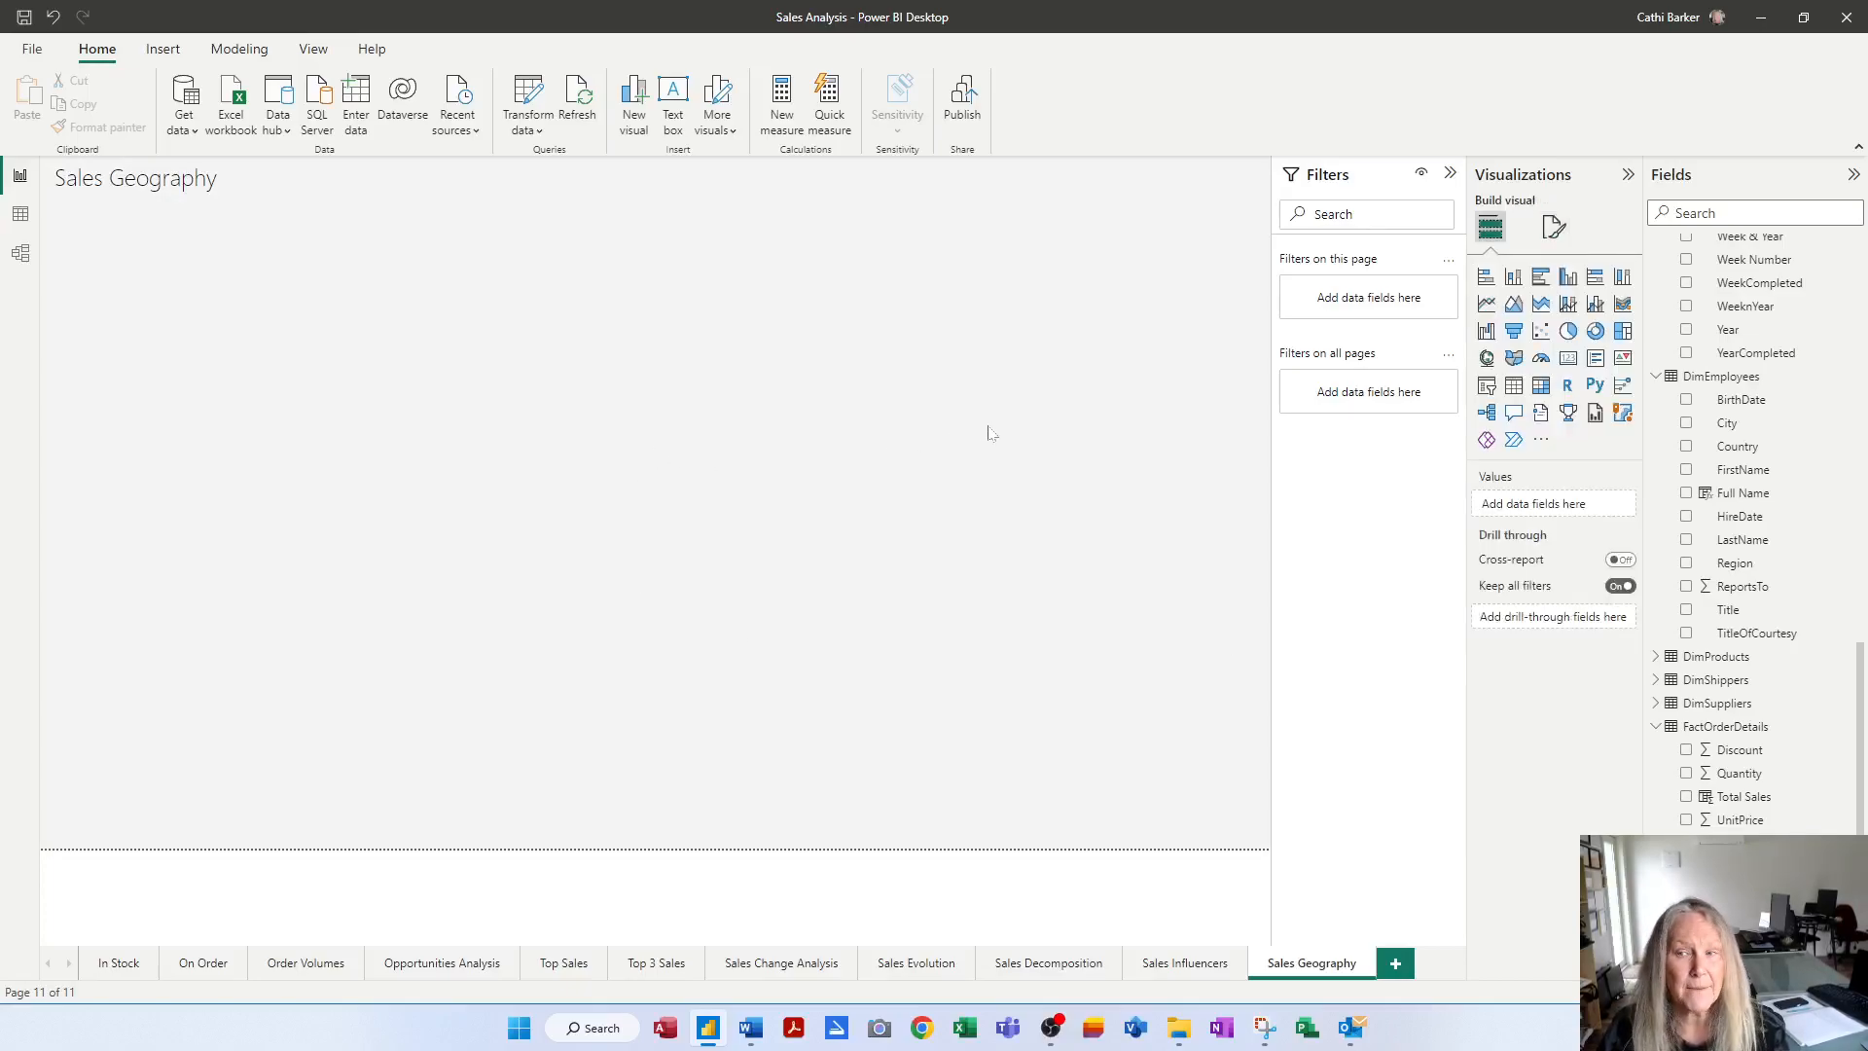
Add a bubble map visual and move and enlarge it to fill the page area beneath the title.
{"action": "left_click", "coordinate": [1488, 361]}
{"action": "left_click_drag", "start_coordinate": [206, 386], "coordinate": [199, 277]}
{"action": "left_click_drag", "start_coordinate": [280, 342], "coordinate": [1268, 848]}
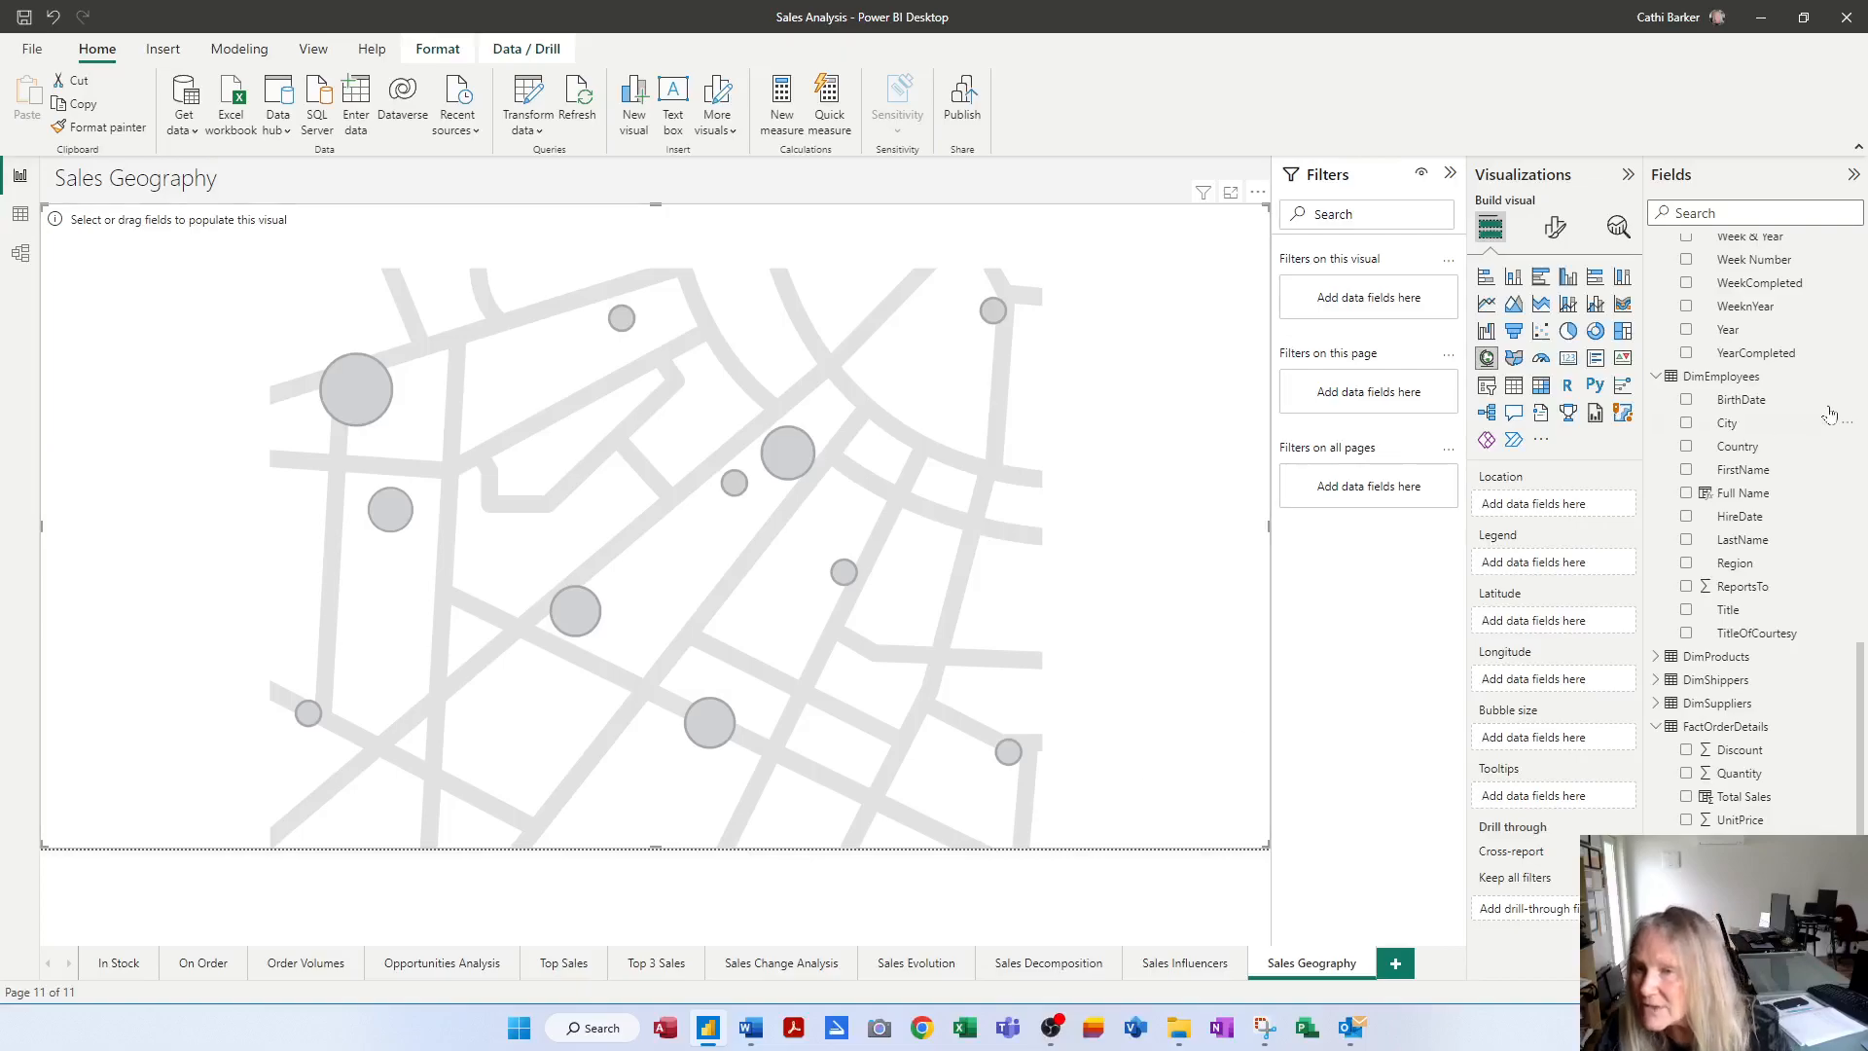
Assign ShipCountry from FactOrders as both the map's location and its legend.
{"action": "scroll", "coordinate": [1816, 783], "scroll_direction": "down", "scroll_amount": 4}
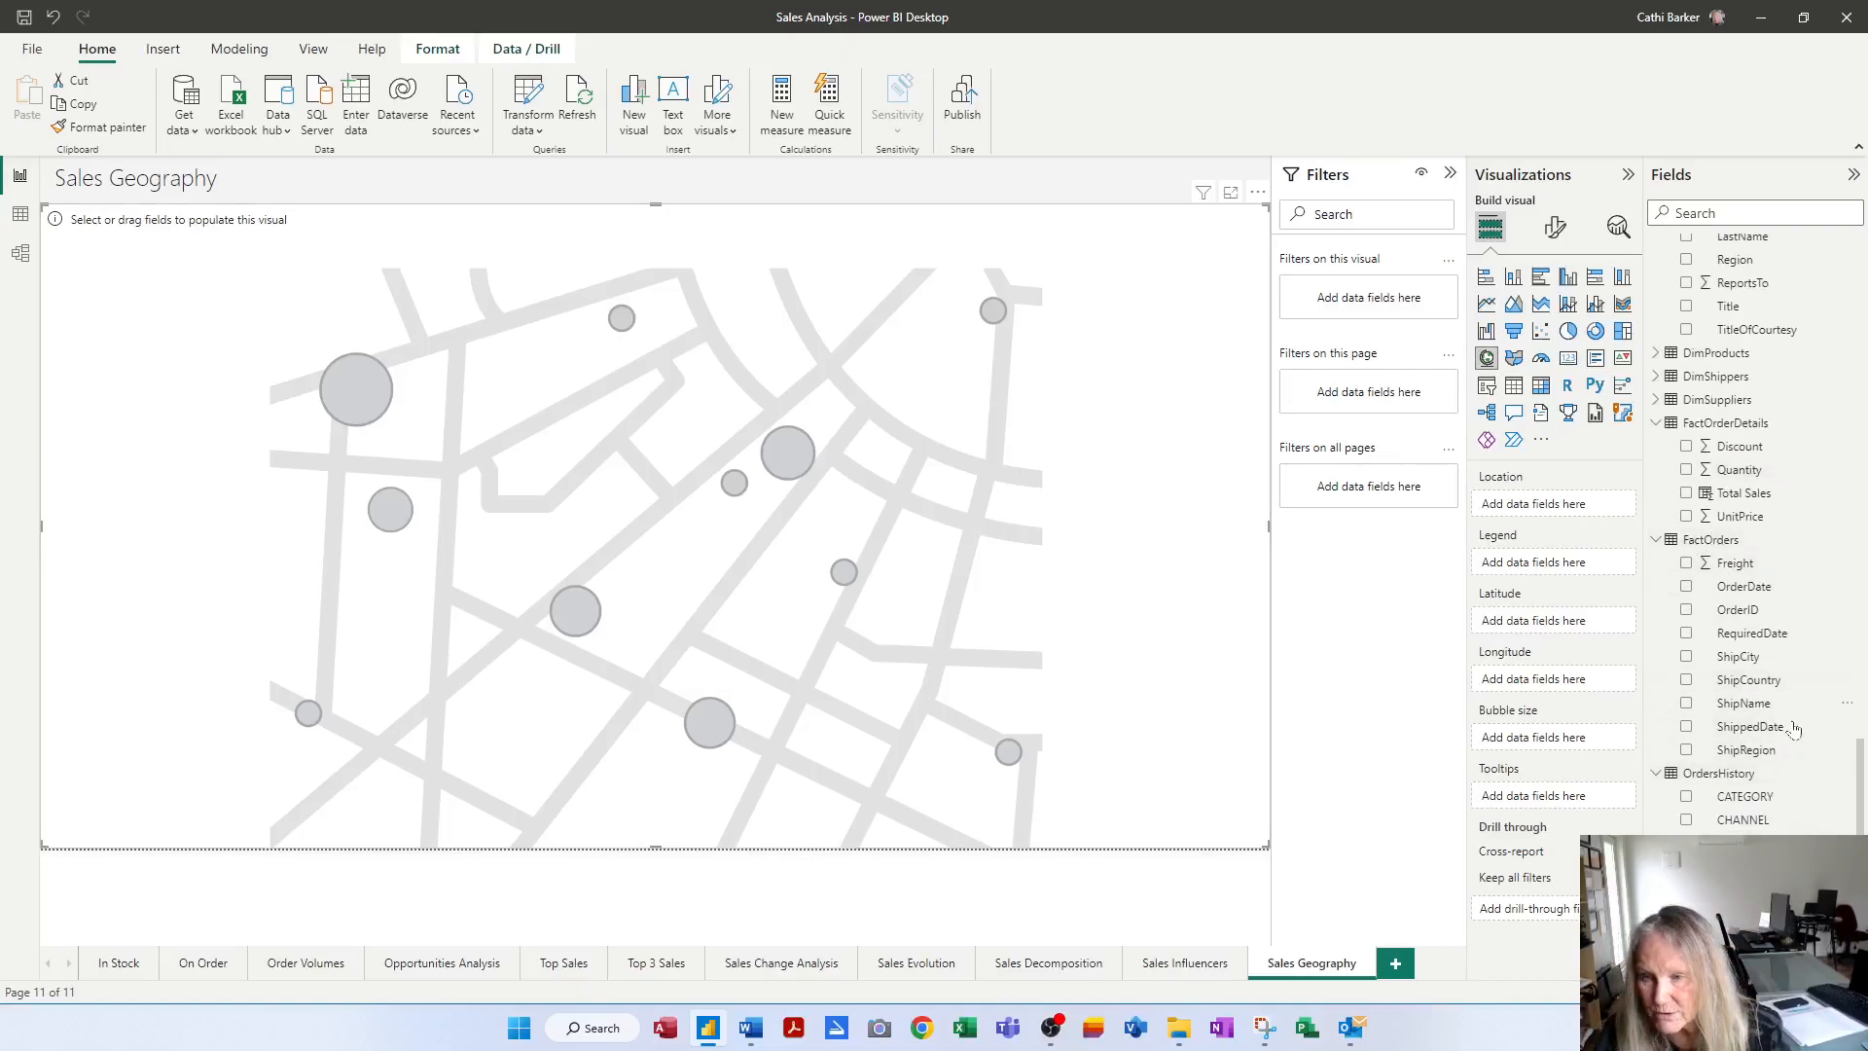
{"action": "left_click_drag", "start_coordinate": [1764, 684], "coordinate": [1561, 502]}
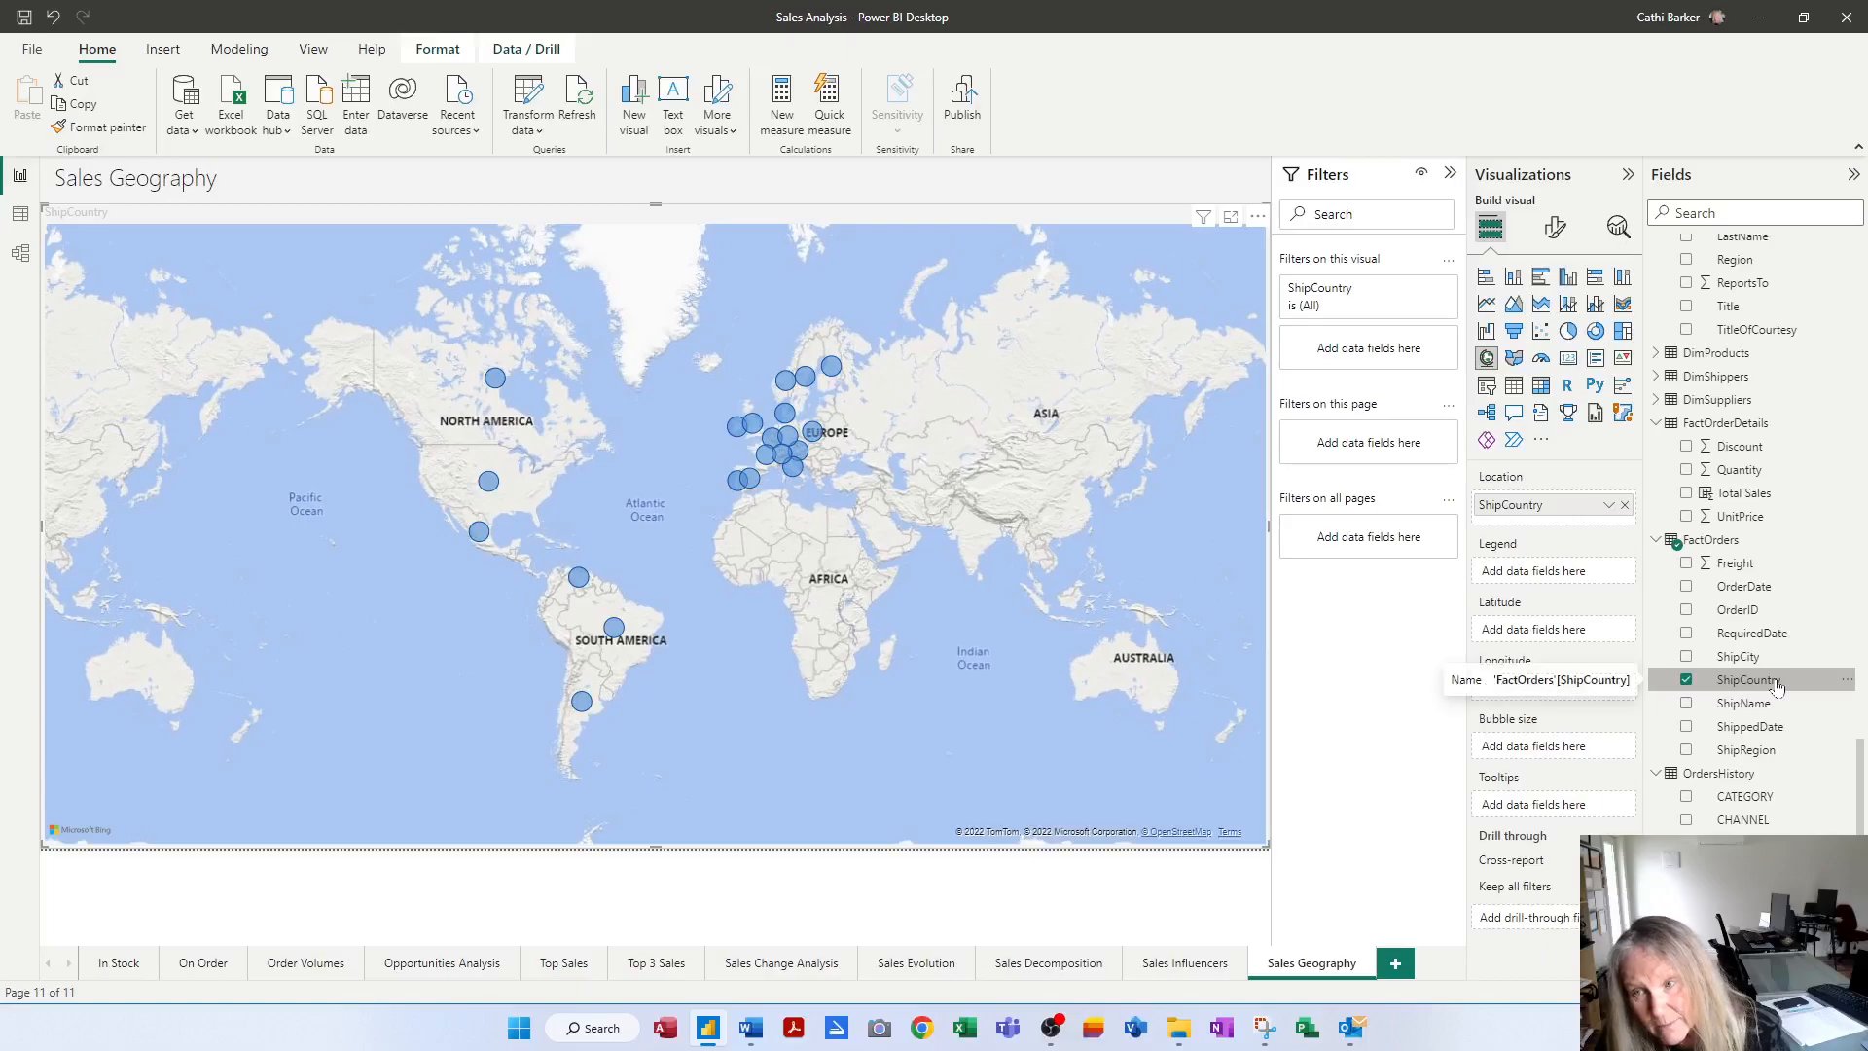
{"action": "left_click_drag", "start_coordinate": [1777, 687], "coordinate": [1664, 659]}
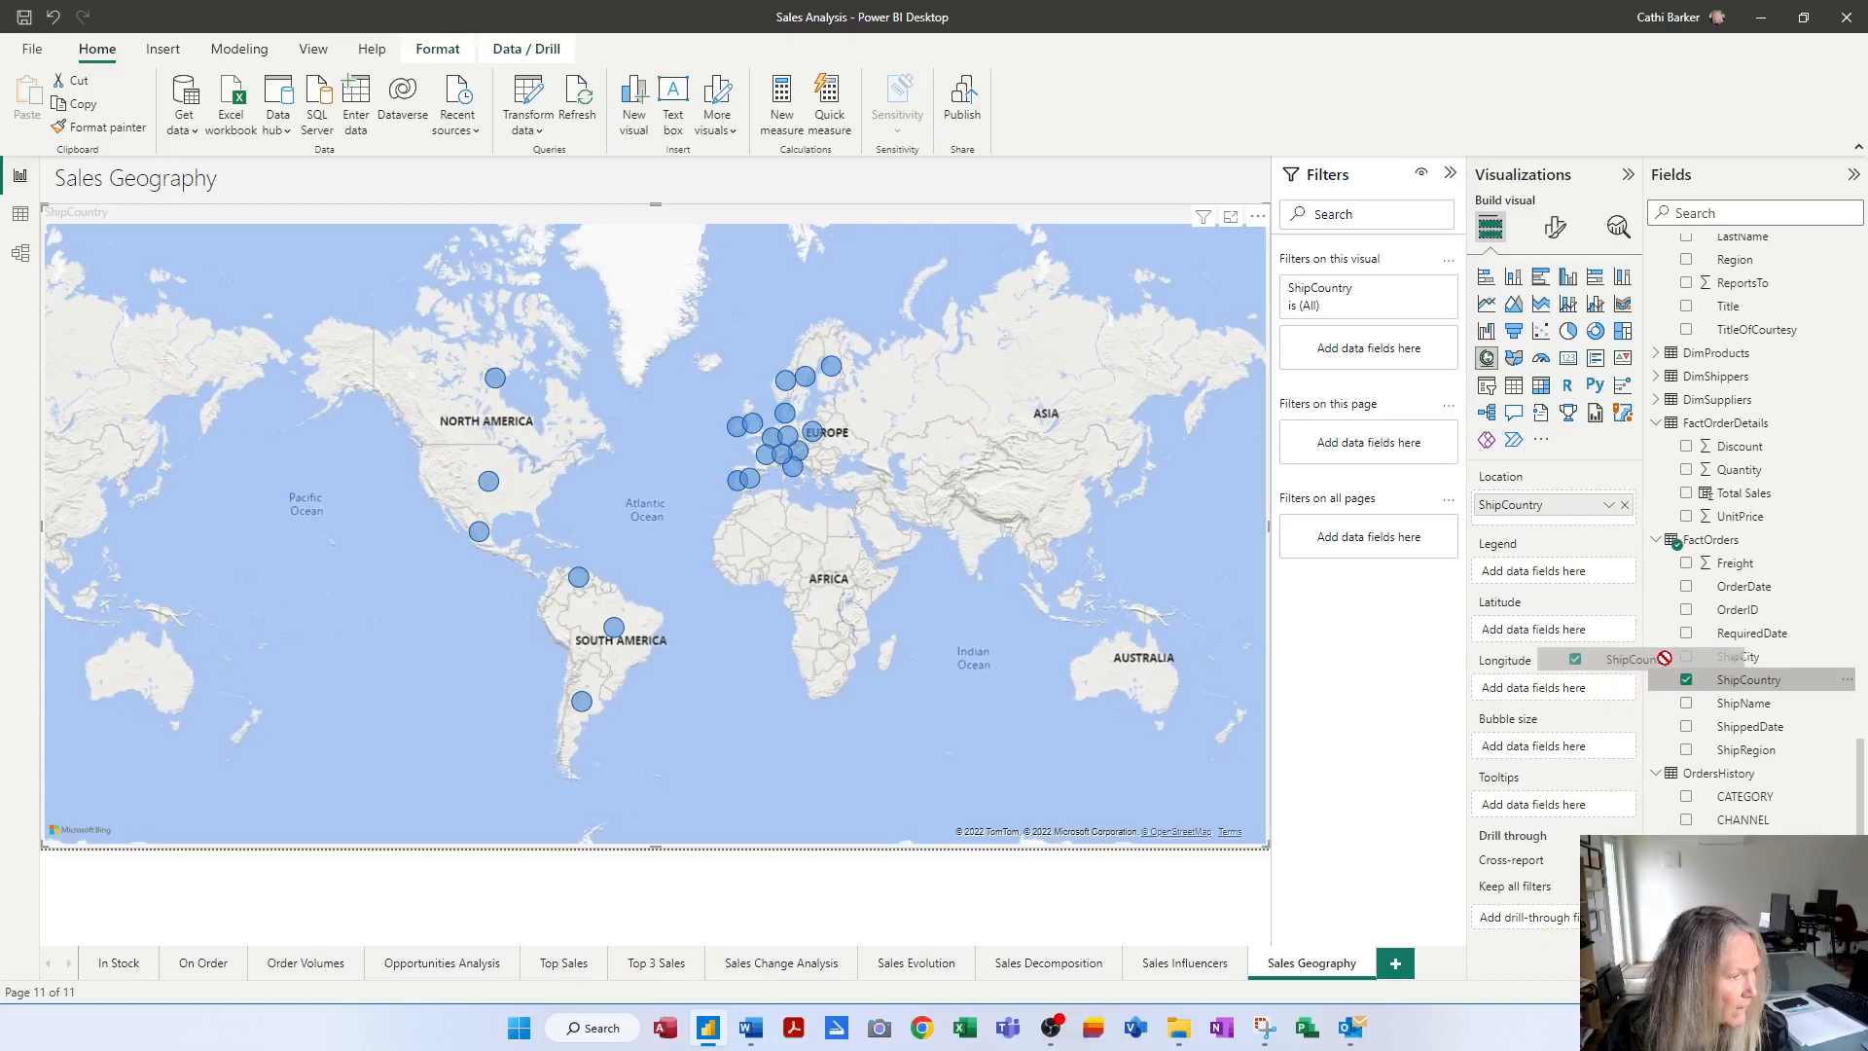
{"action": "left_click_drag", "start_coordinate": [1664, 659], "coordinate": [1584, 571]}
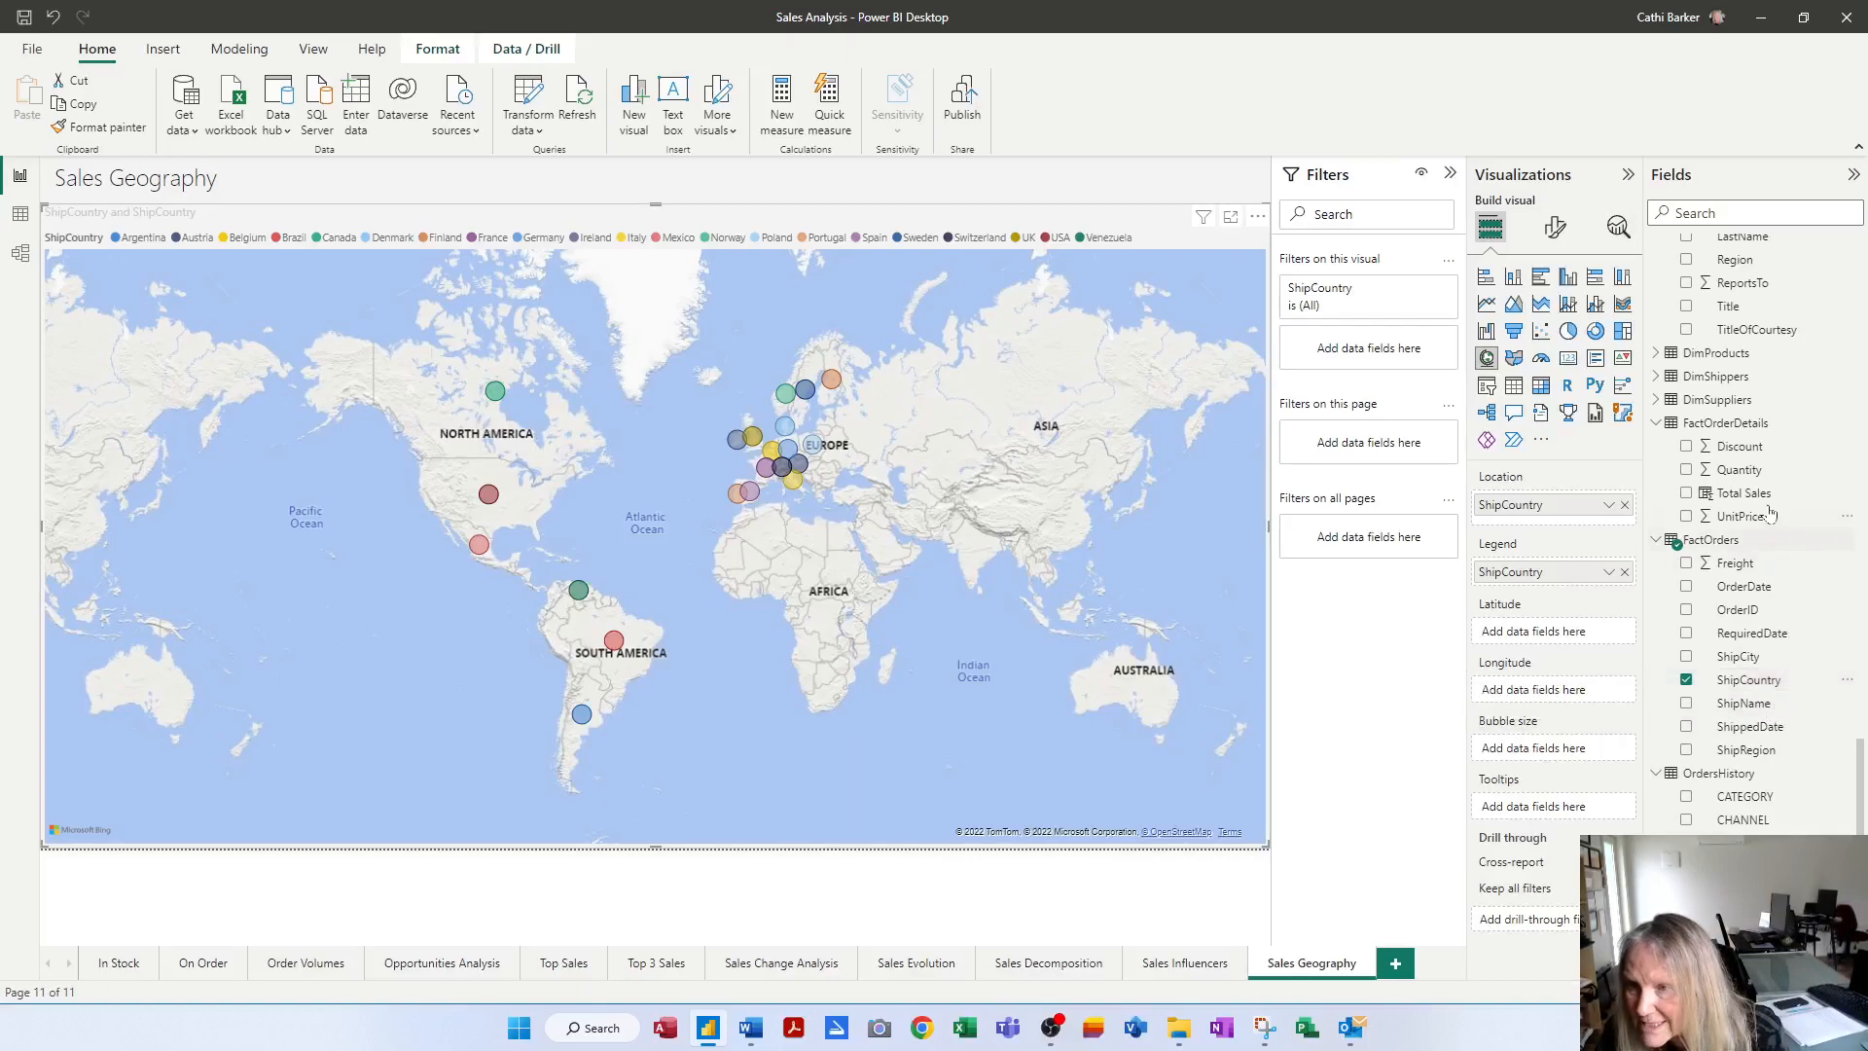
Size the map's bubbles by Total Sales from FactOrderDetails.
{"action": "left_click_drag", "start_coordinate": [1766, 501], "coordinate": [1597, 759]}
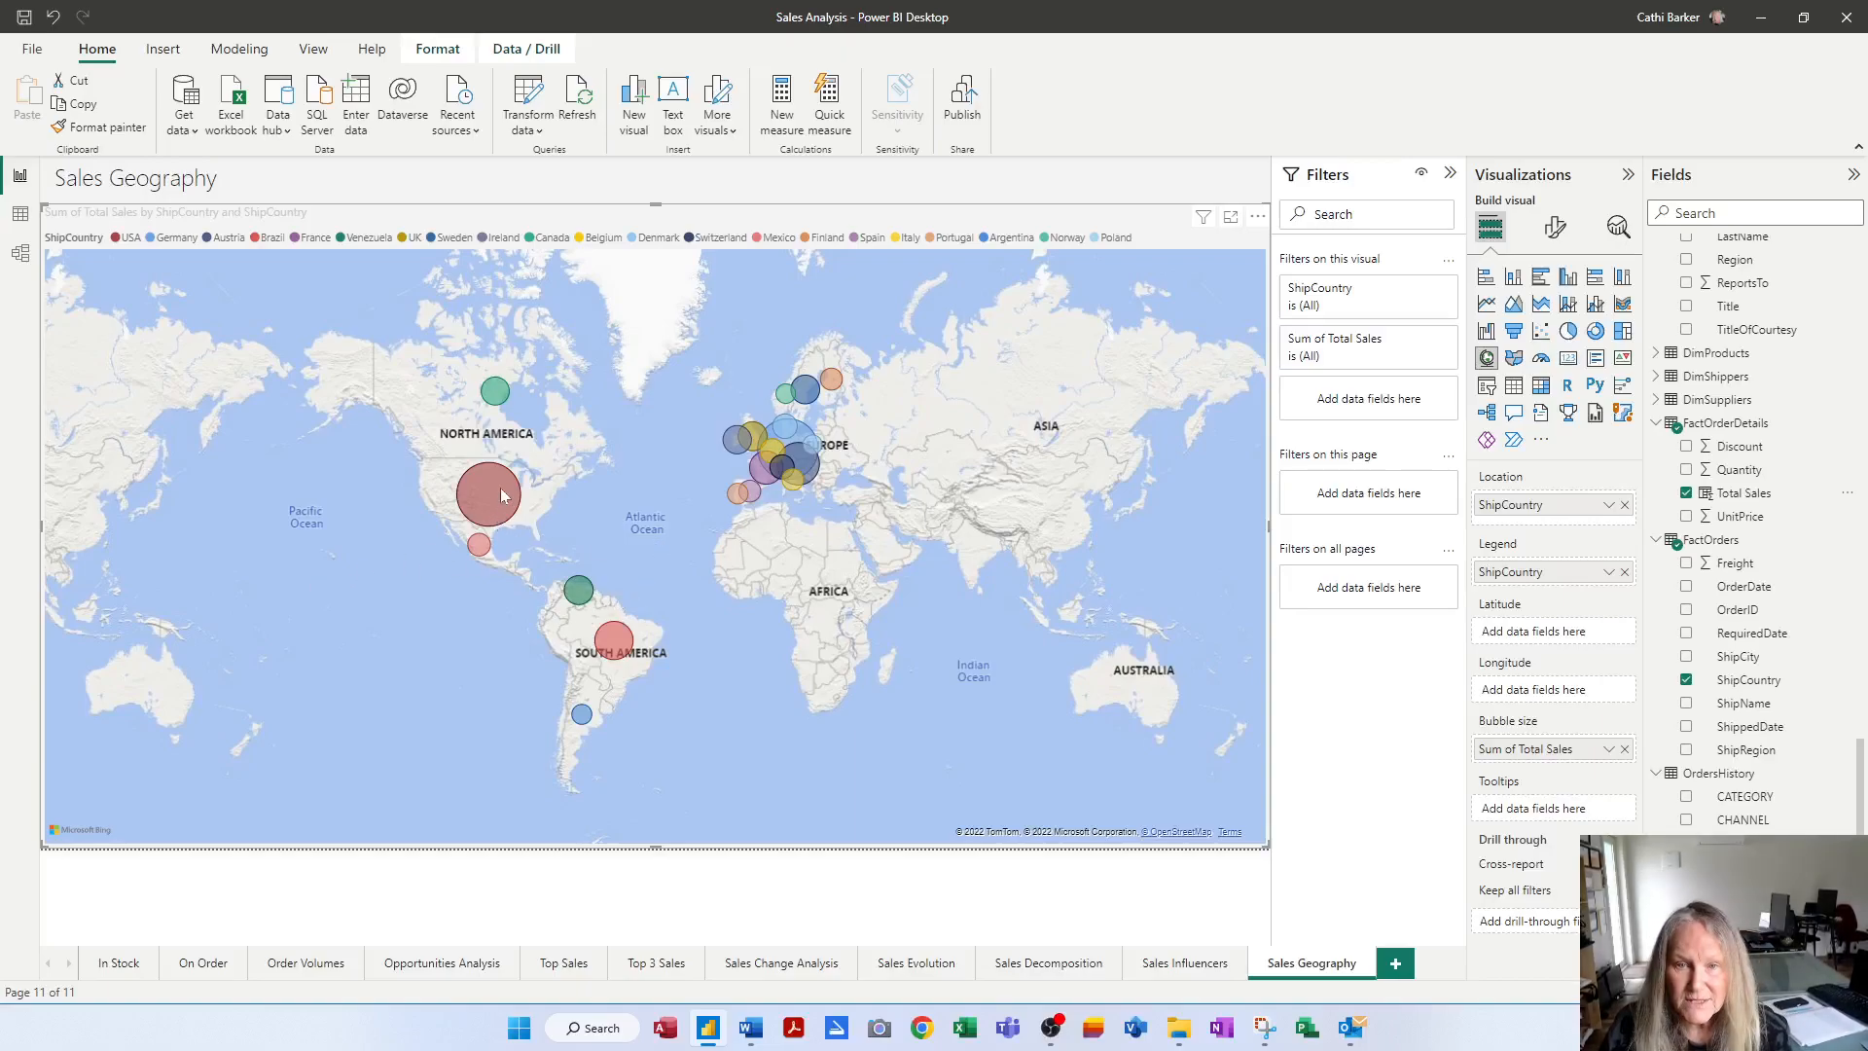
{"action": "mouse_move", "coordinate": [504, 496]}
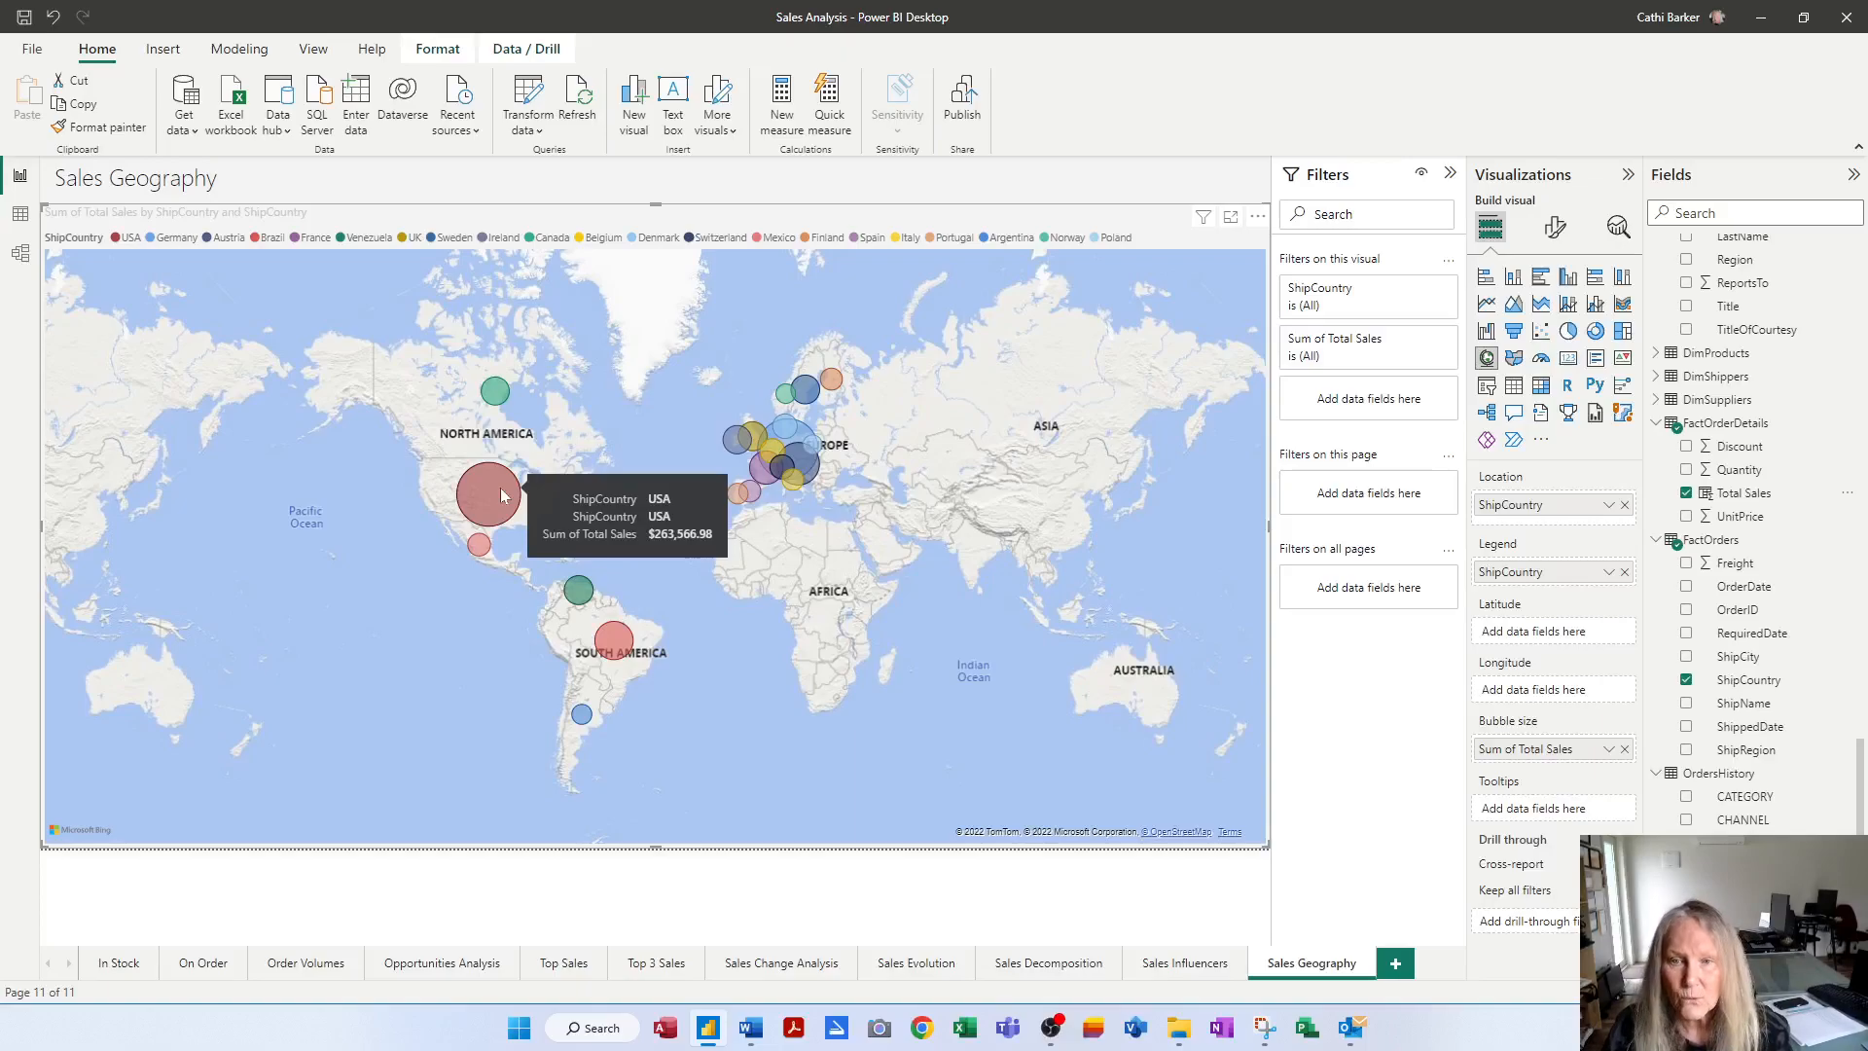
{"action": "mouse_move", "coordinate": [608, 642]}
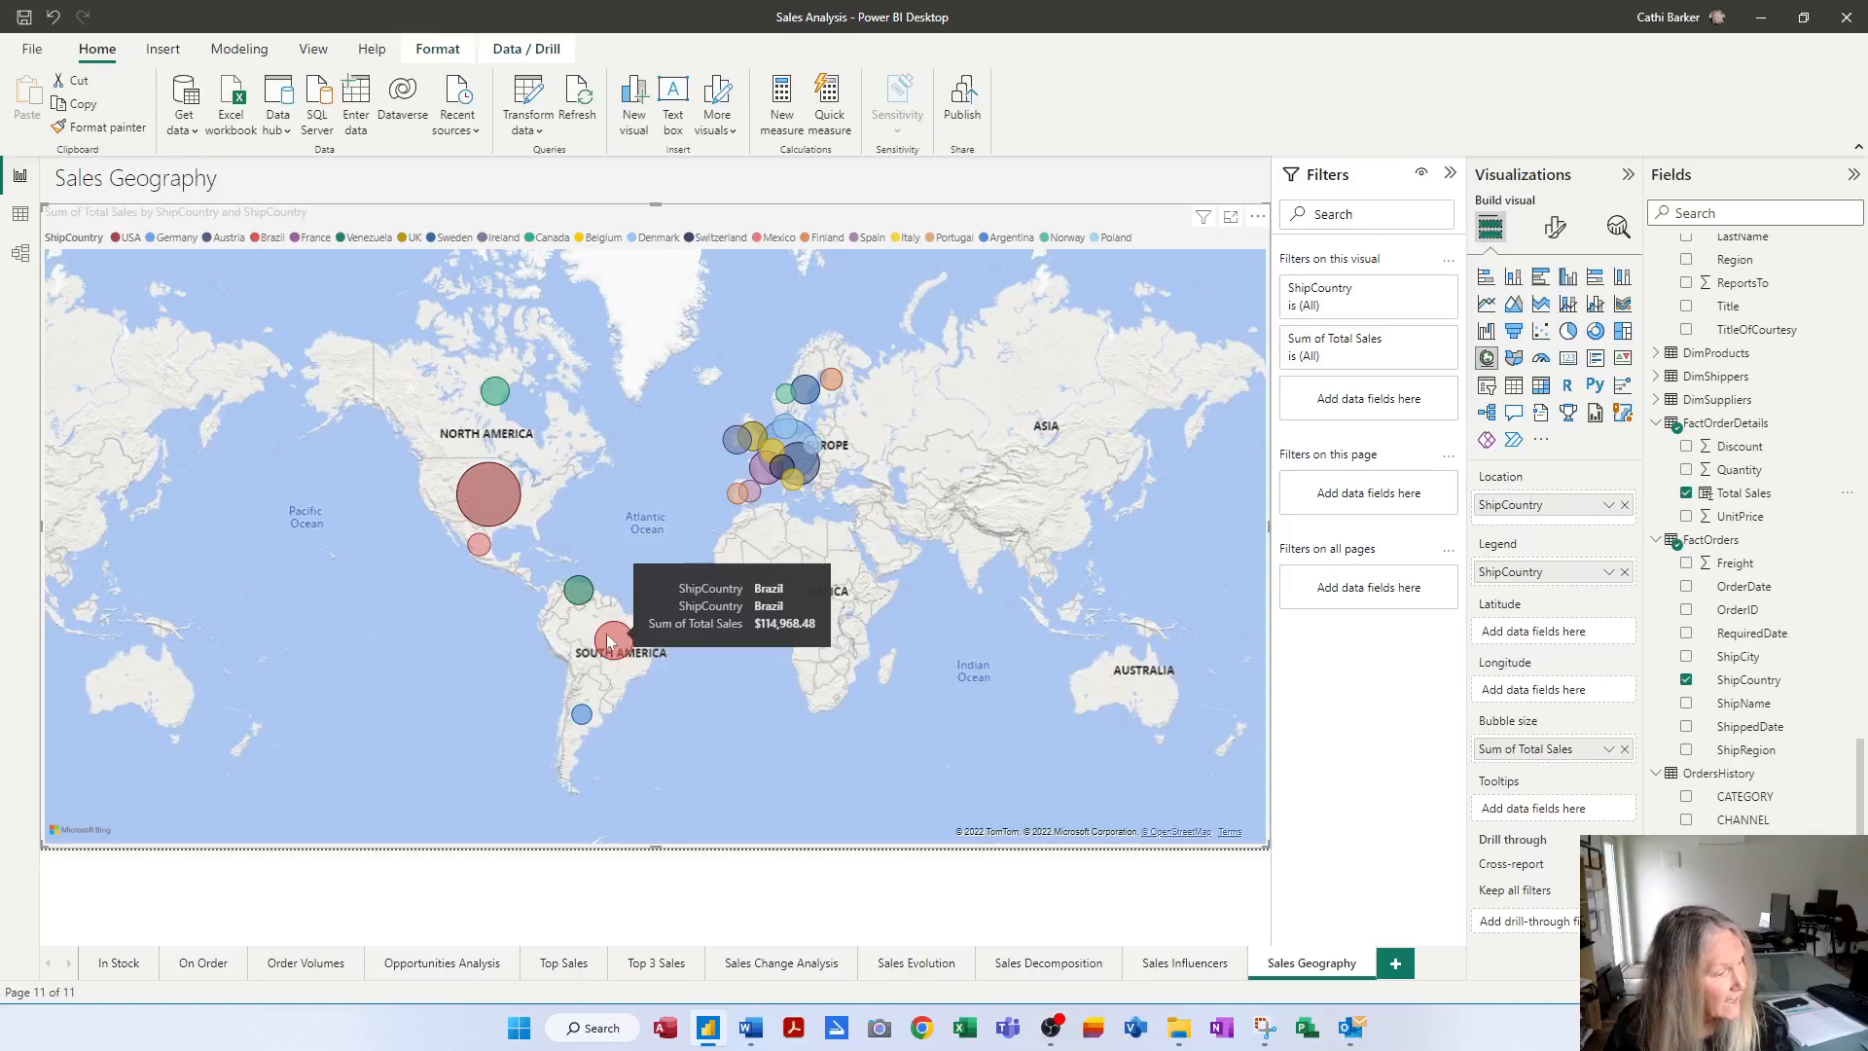
Replace the map visual's title text with World Sales by Location.
{"action": "left_click", "coordinate": [1556, 232]}
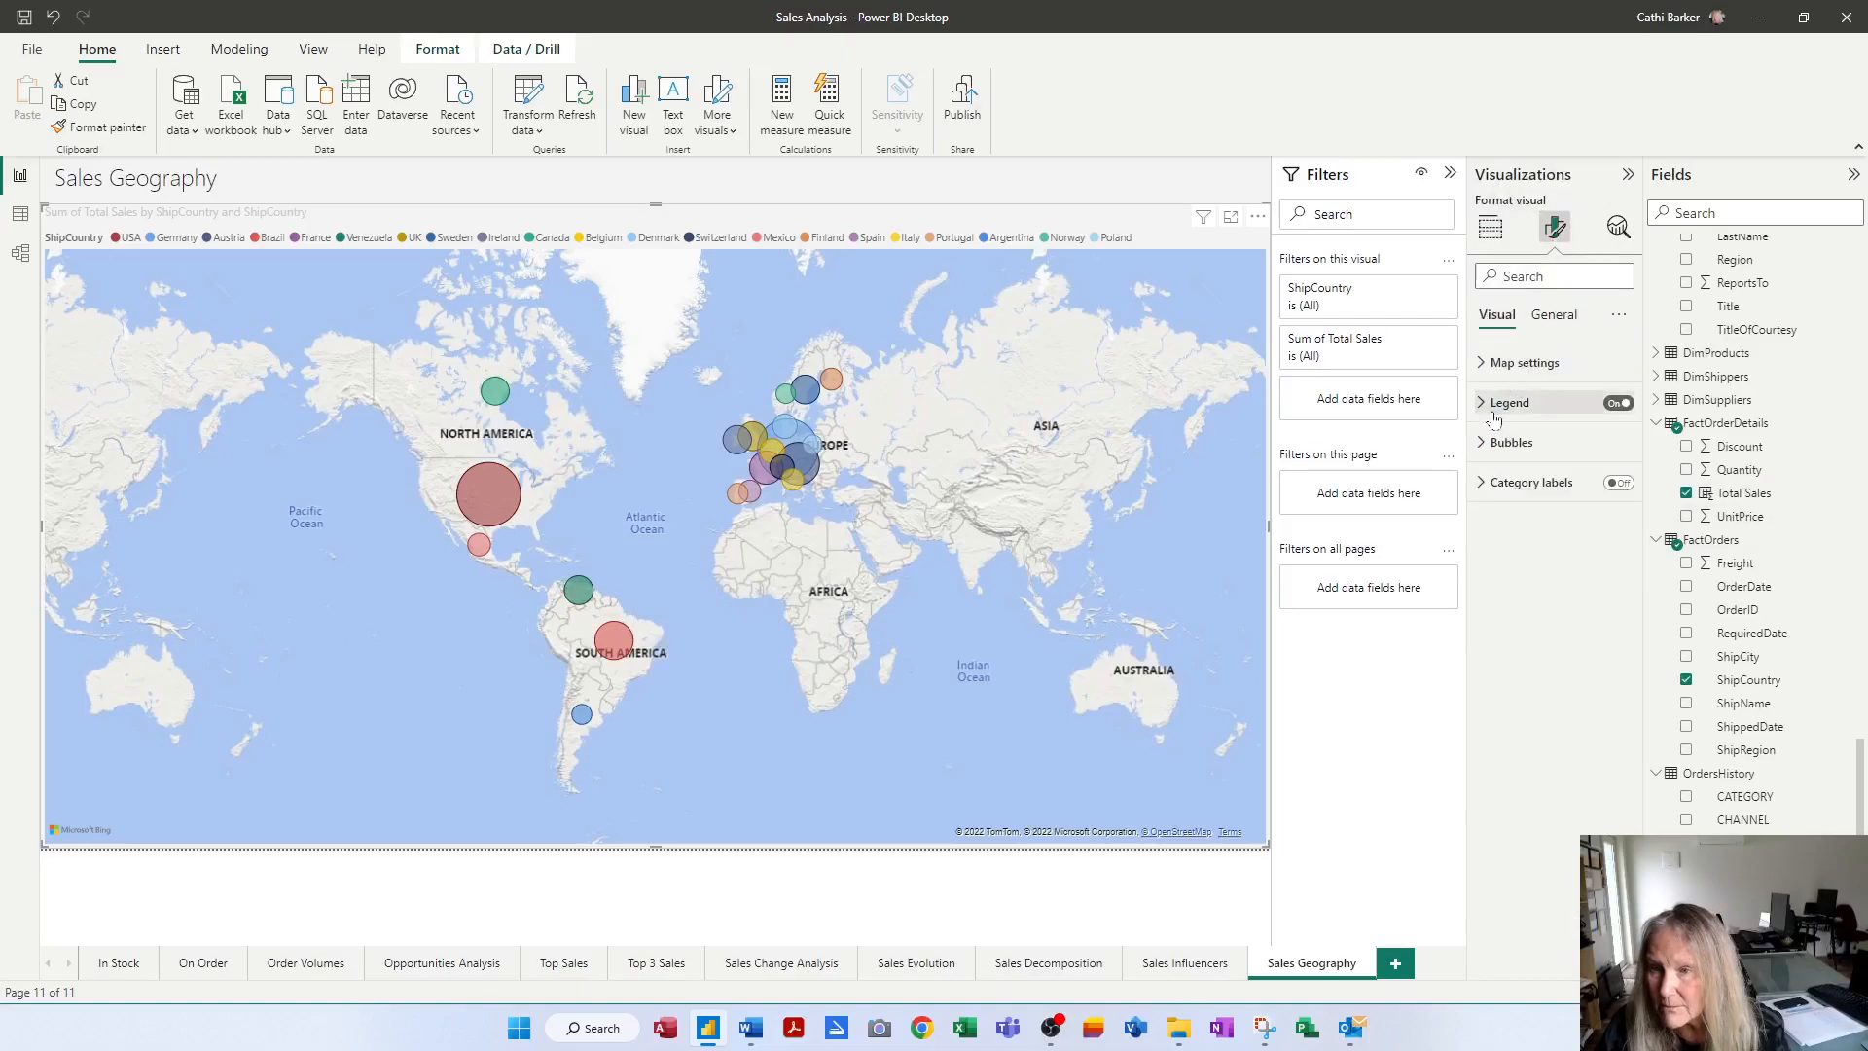
{"action": "left_click", "coordinate": [1556, 315]}
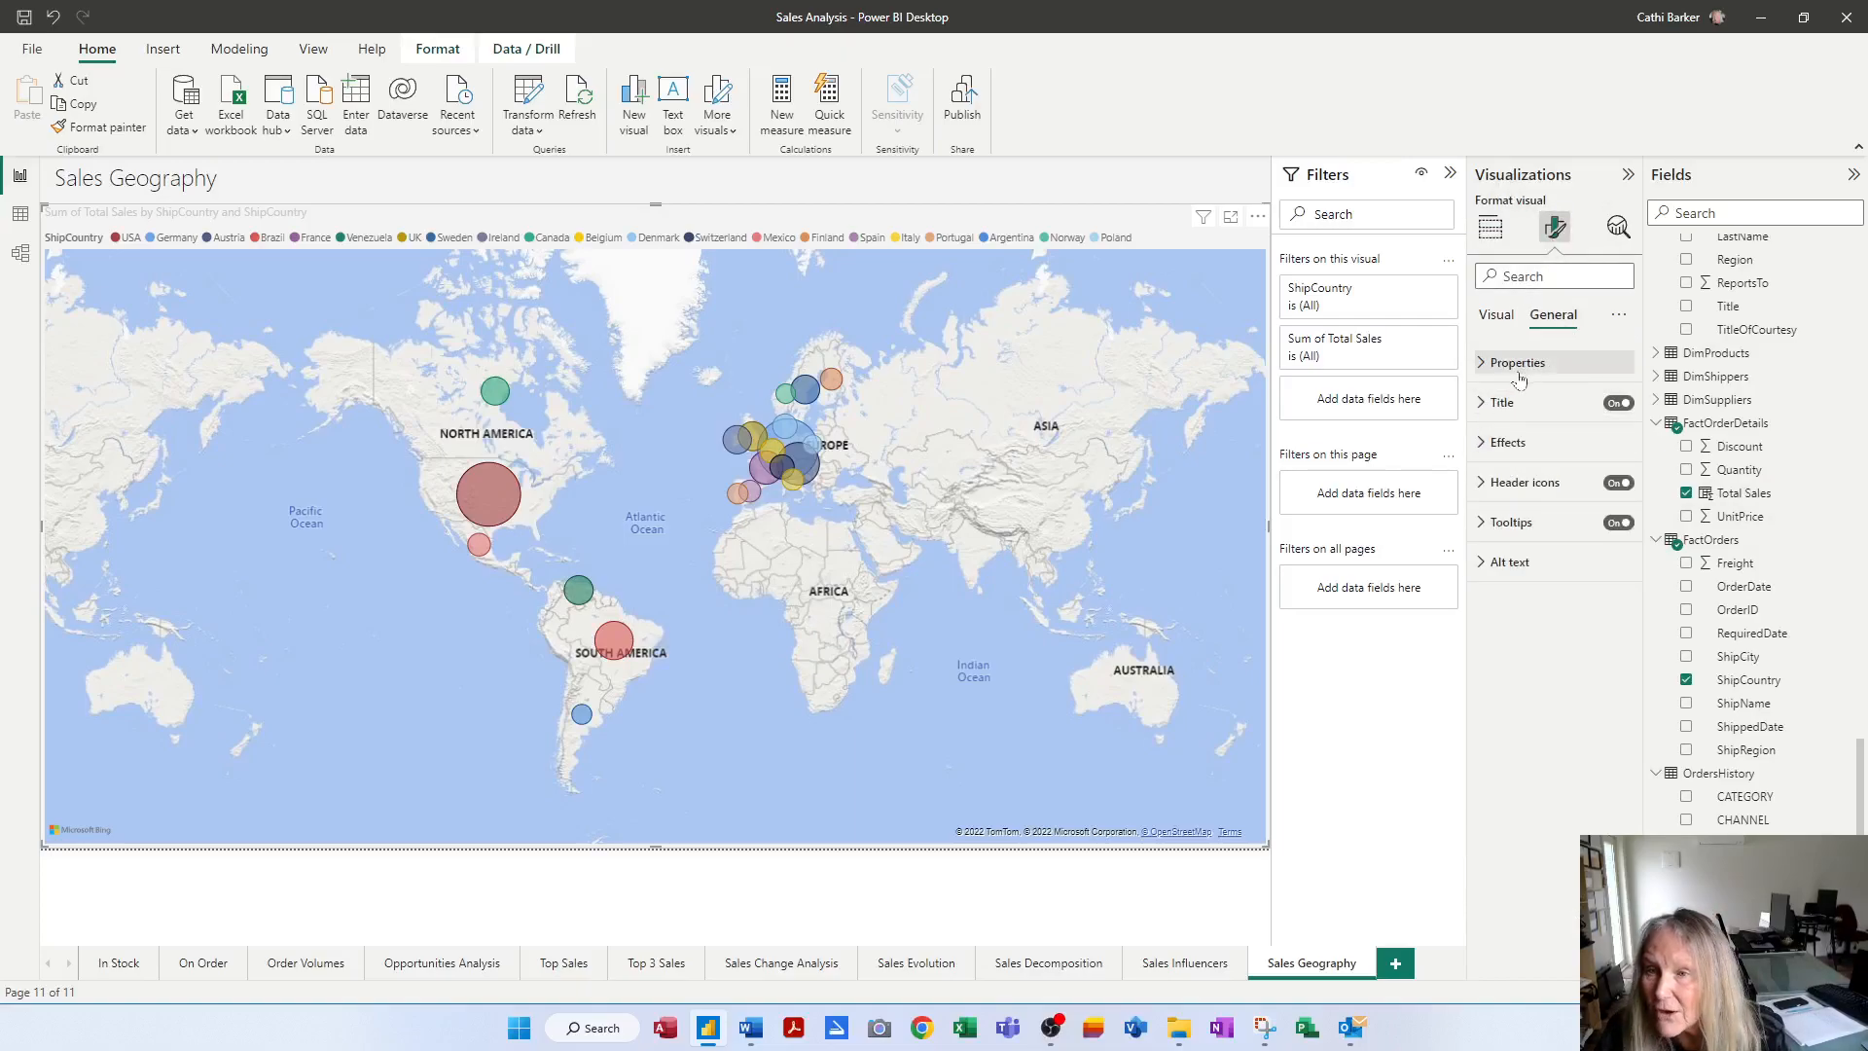
{"action": "left_click", "coordinate": [1500, 409]}
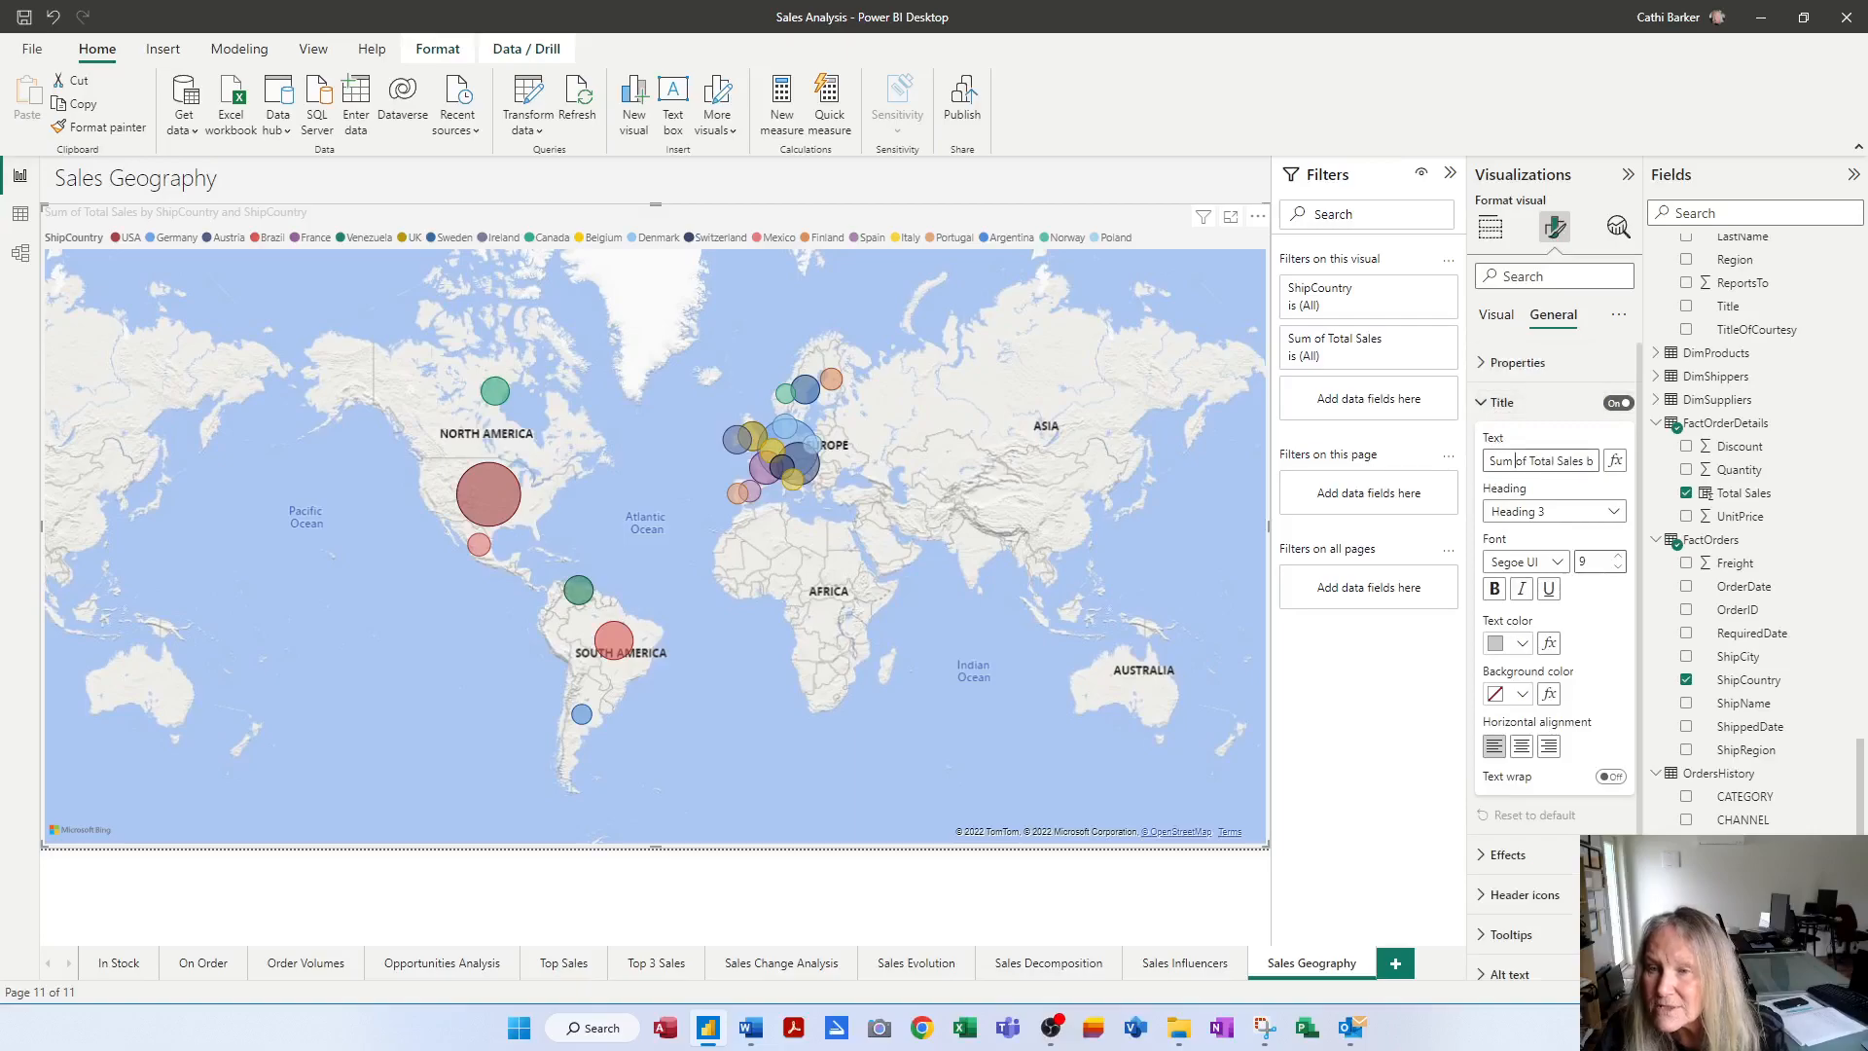
{"action": "key", "text": "shift+End"}
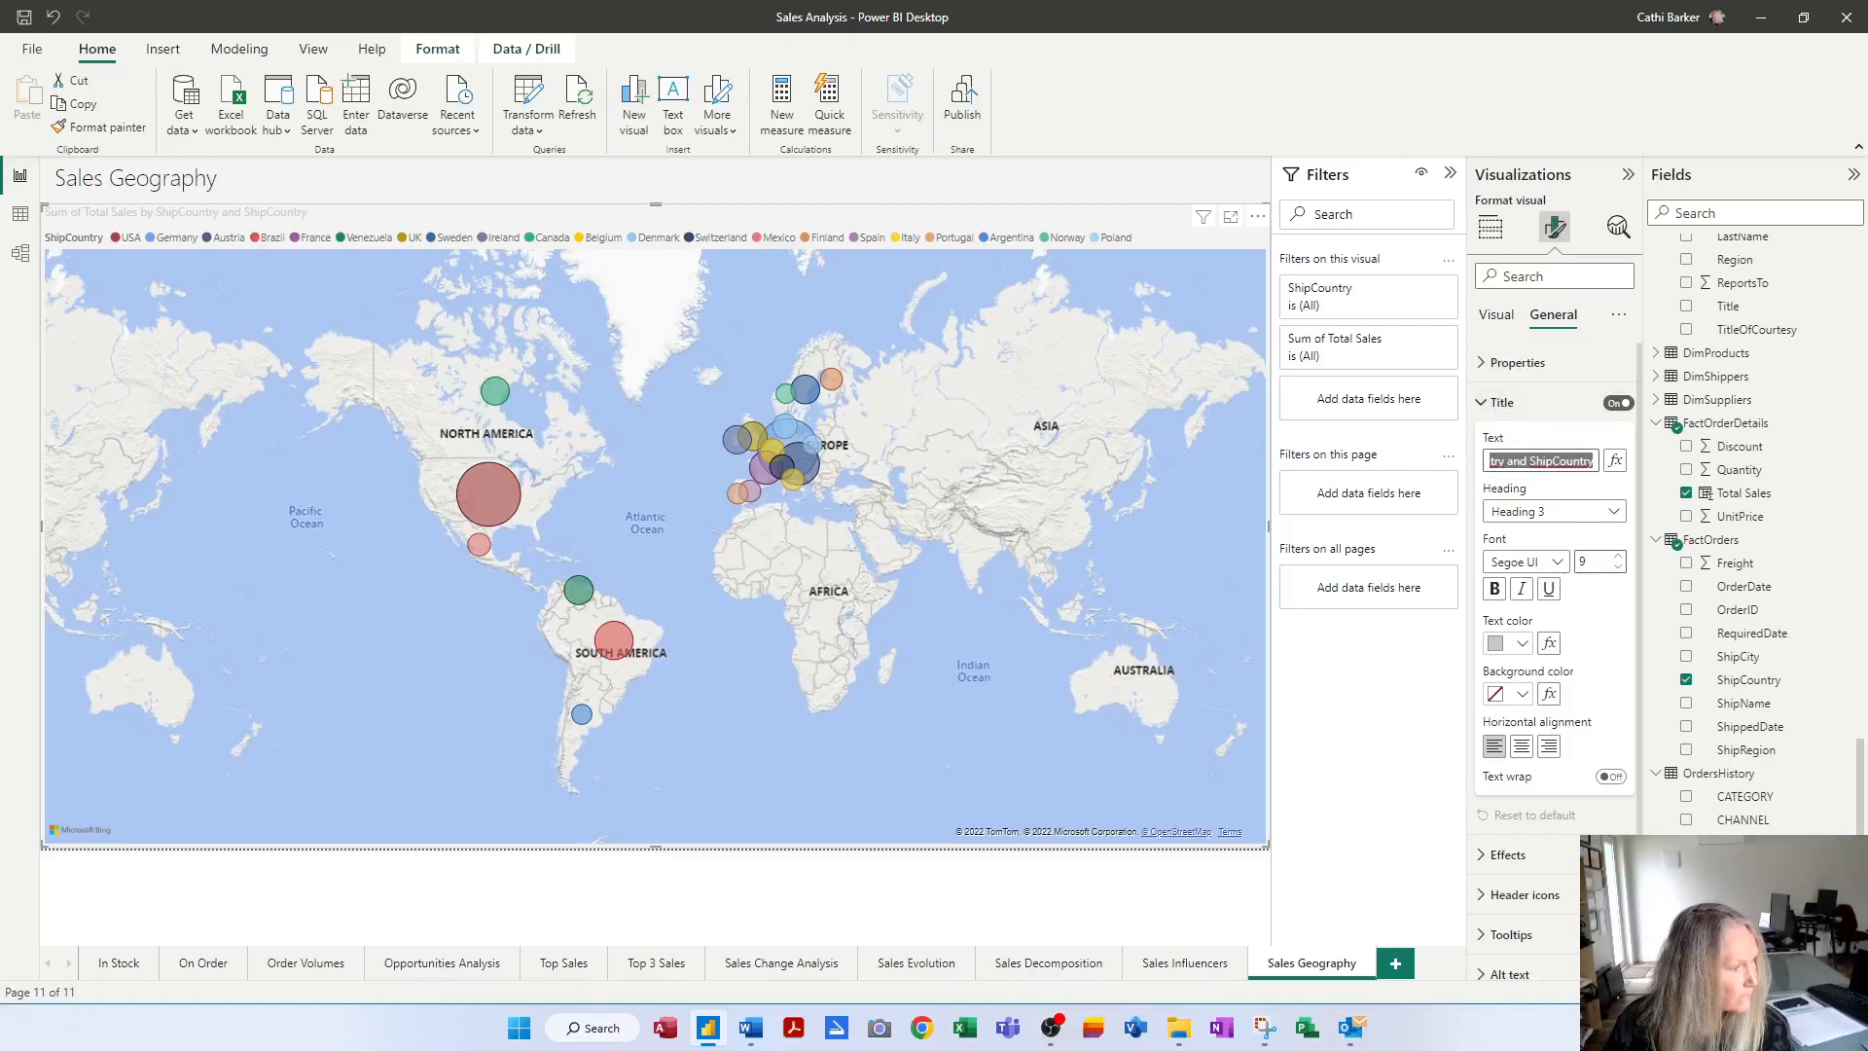
{"action": "type", "text": "Wor"}
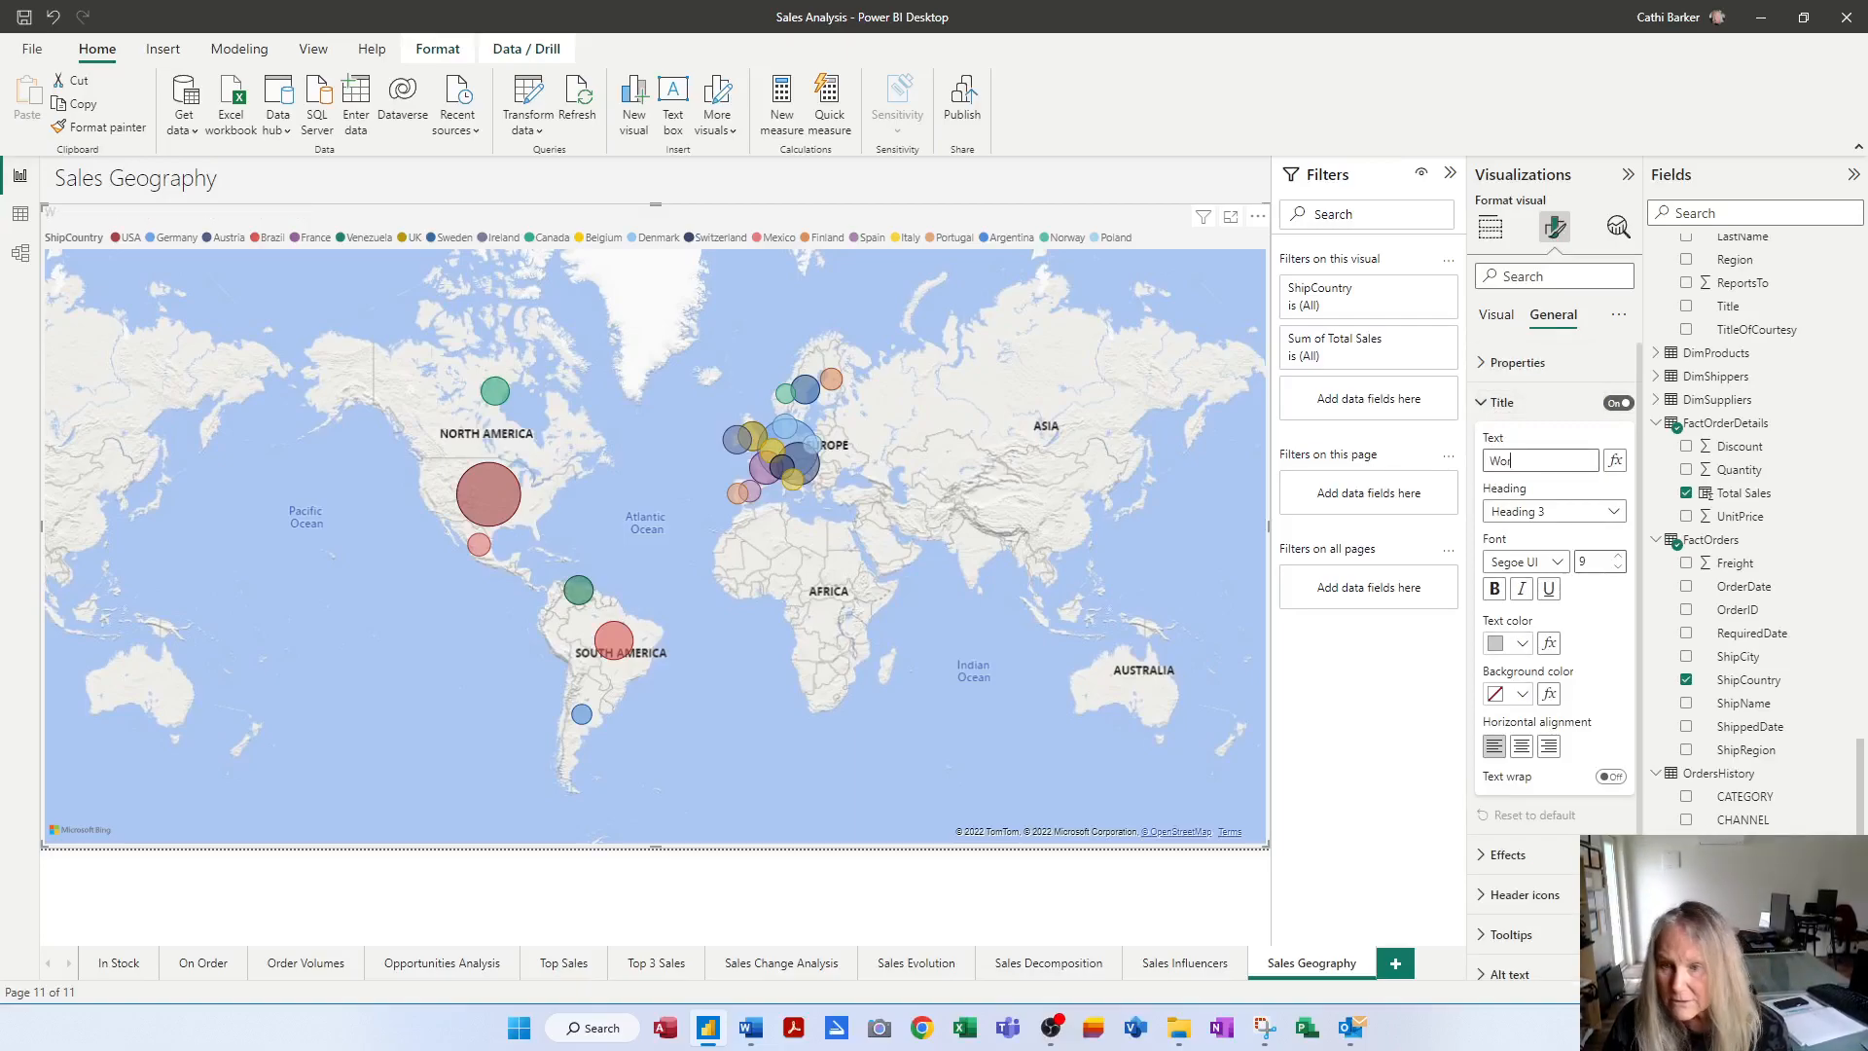
{"action": "type", "text": "ld Sales b"}
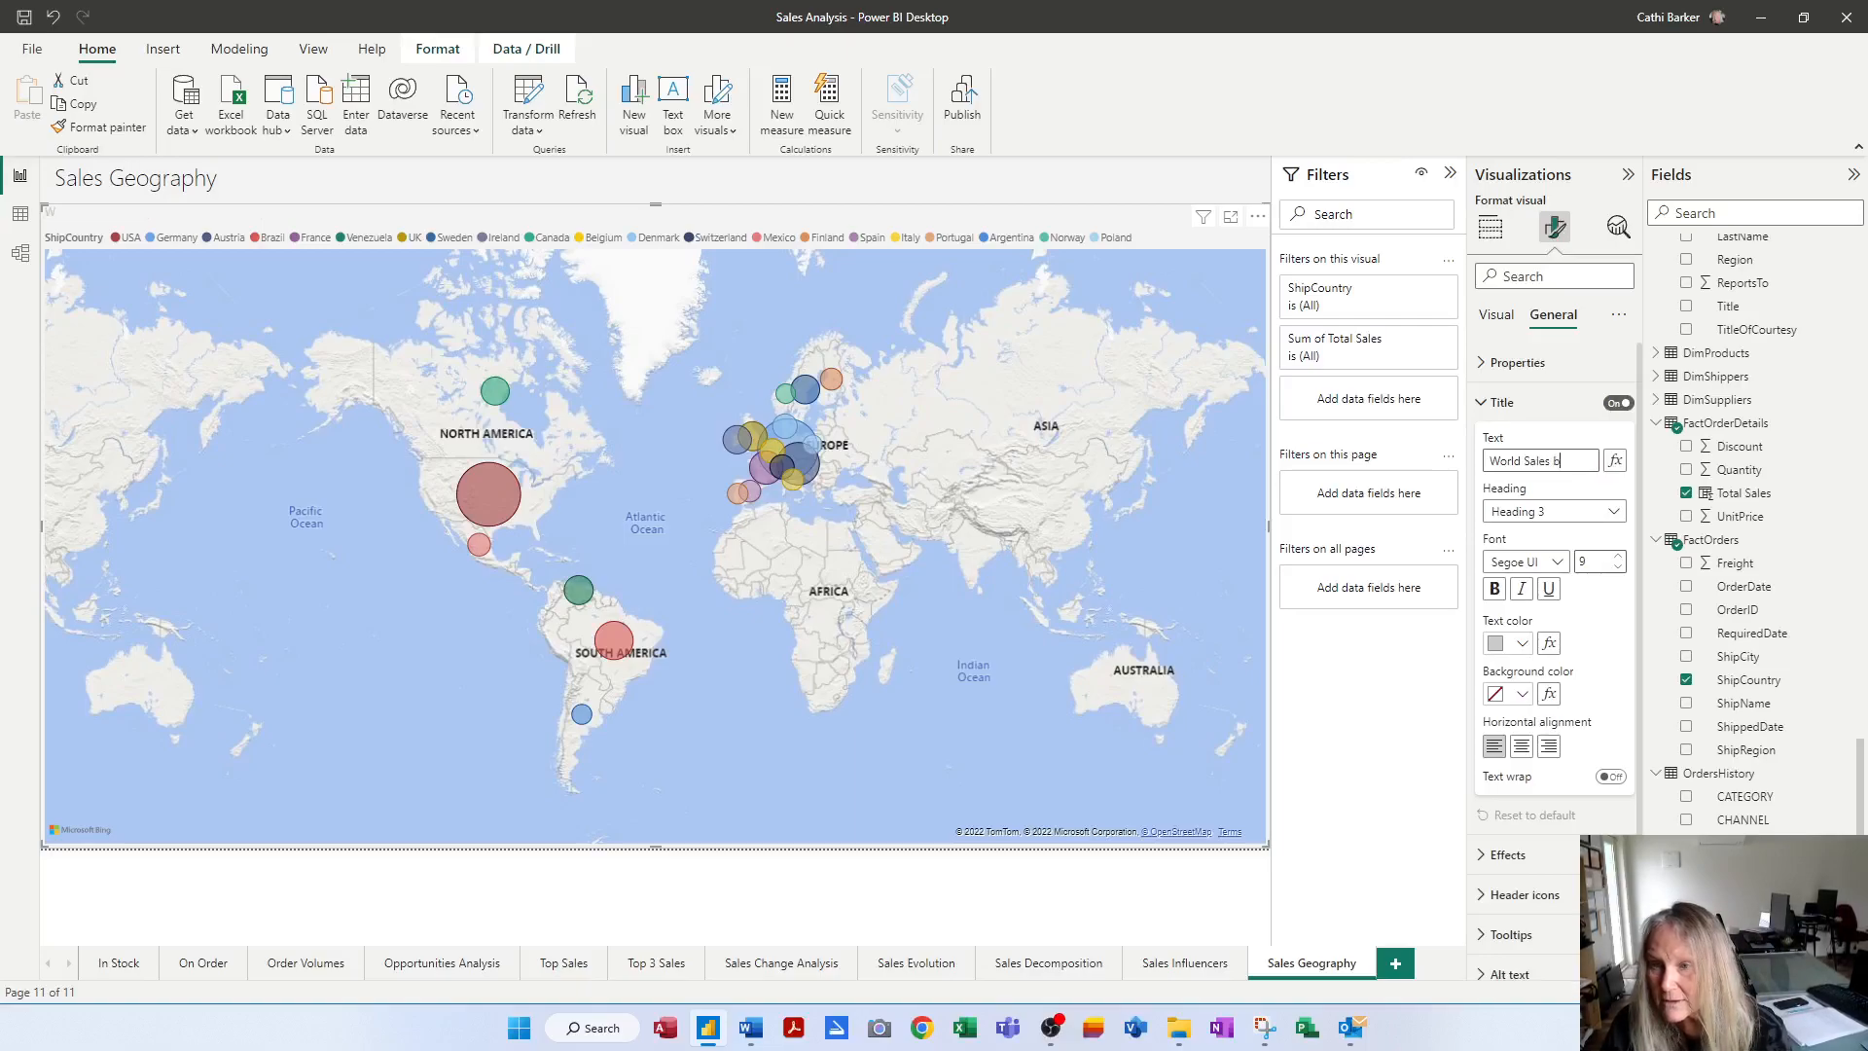
{"action": "type", "text": "y Location"}
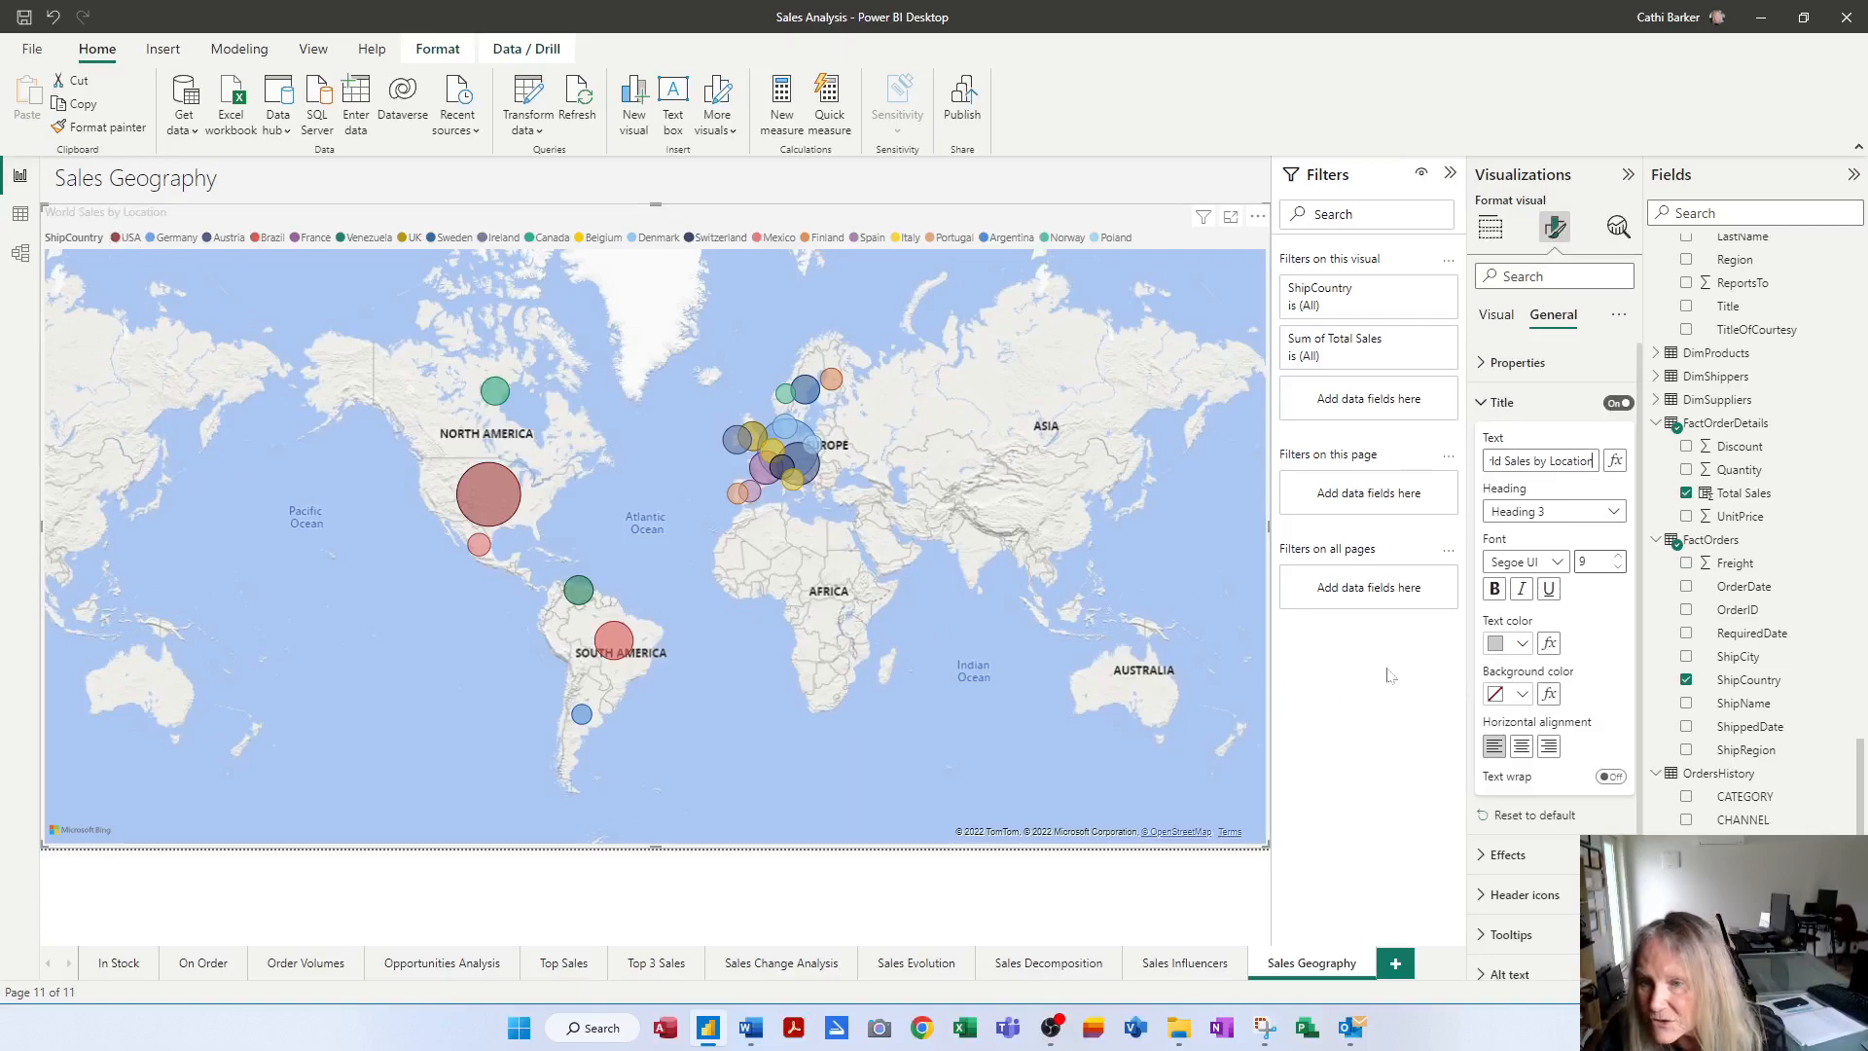
Set the text color of the map's title to black.
{"action": "left_click", "coordinate": [1522, 643]}
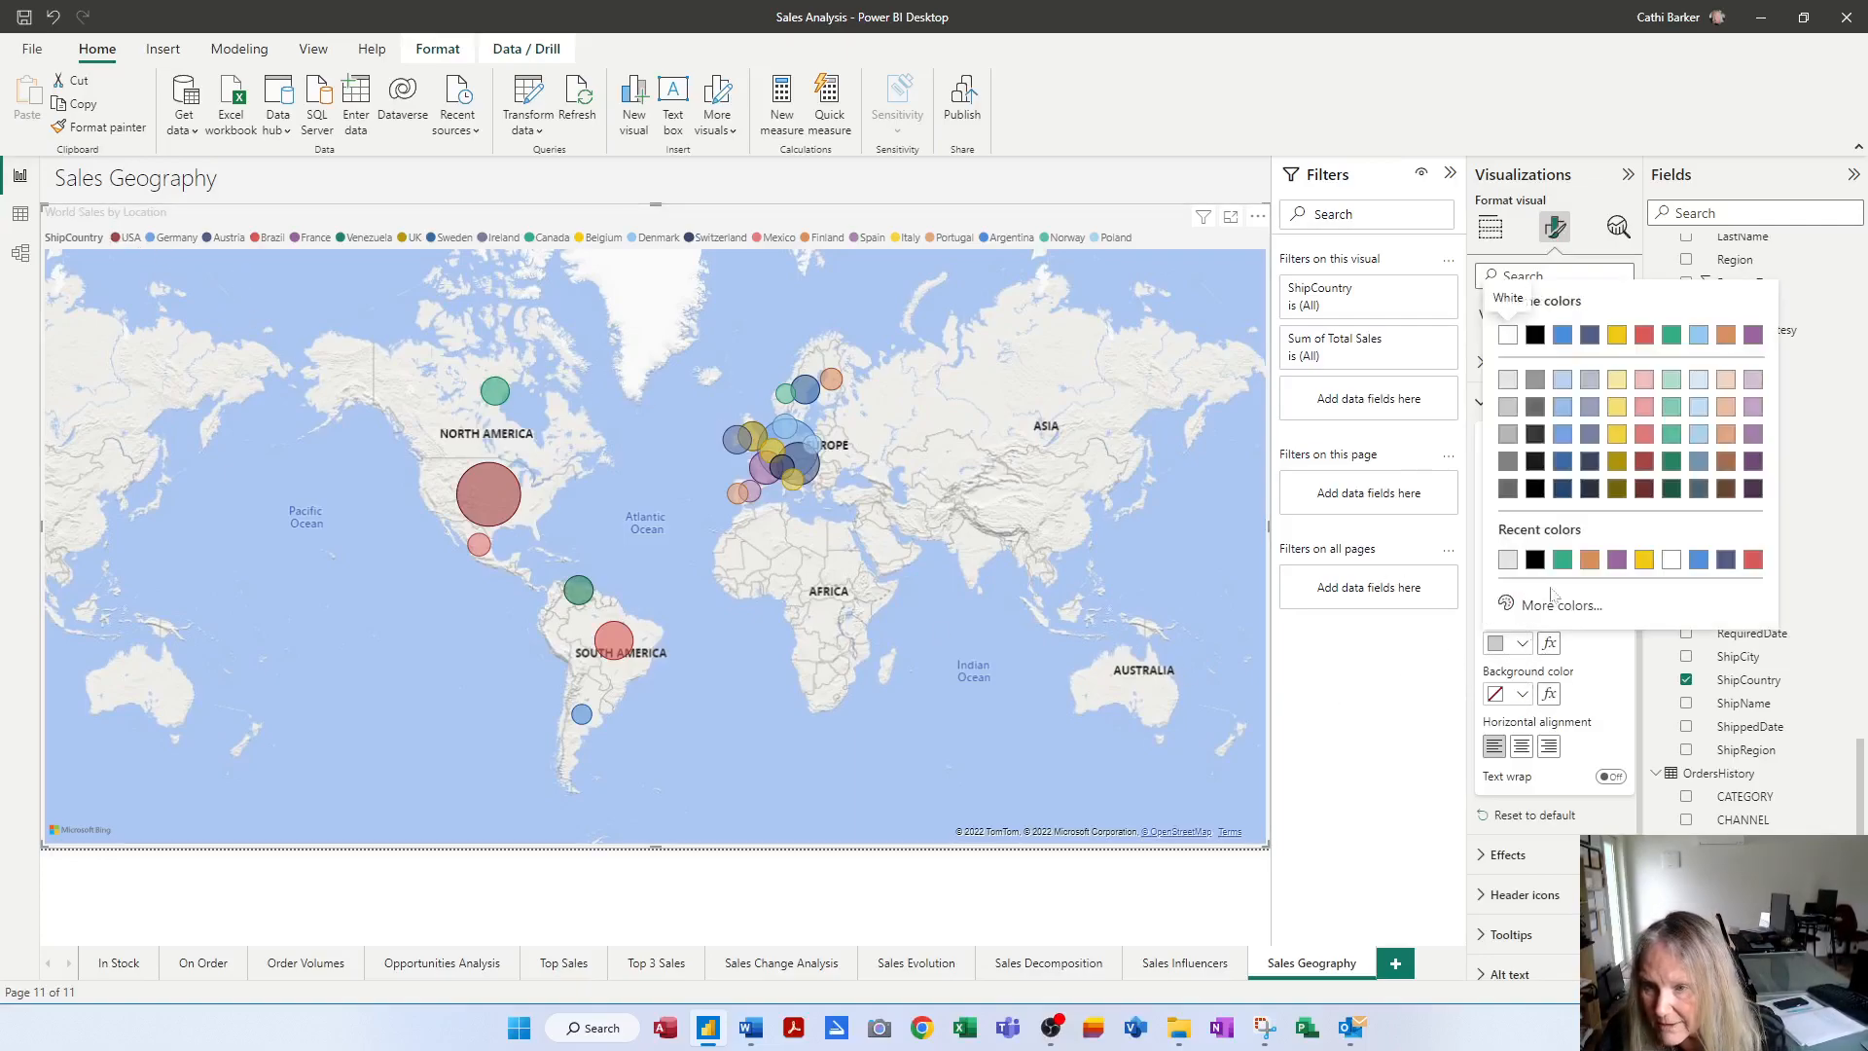
{"action": "left_click", "coordinate": [1535, 559]}
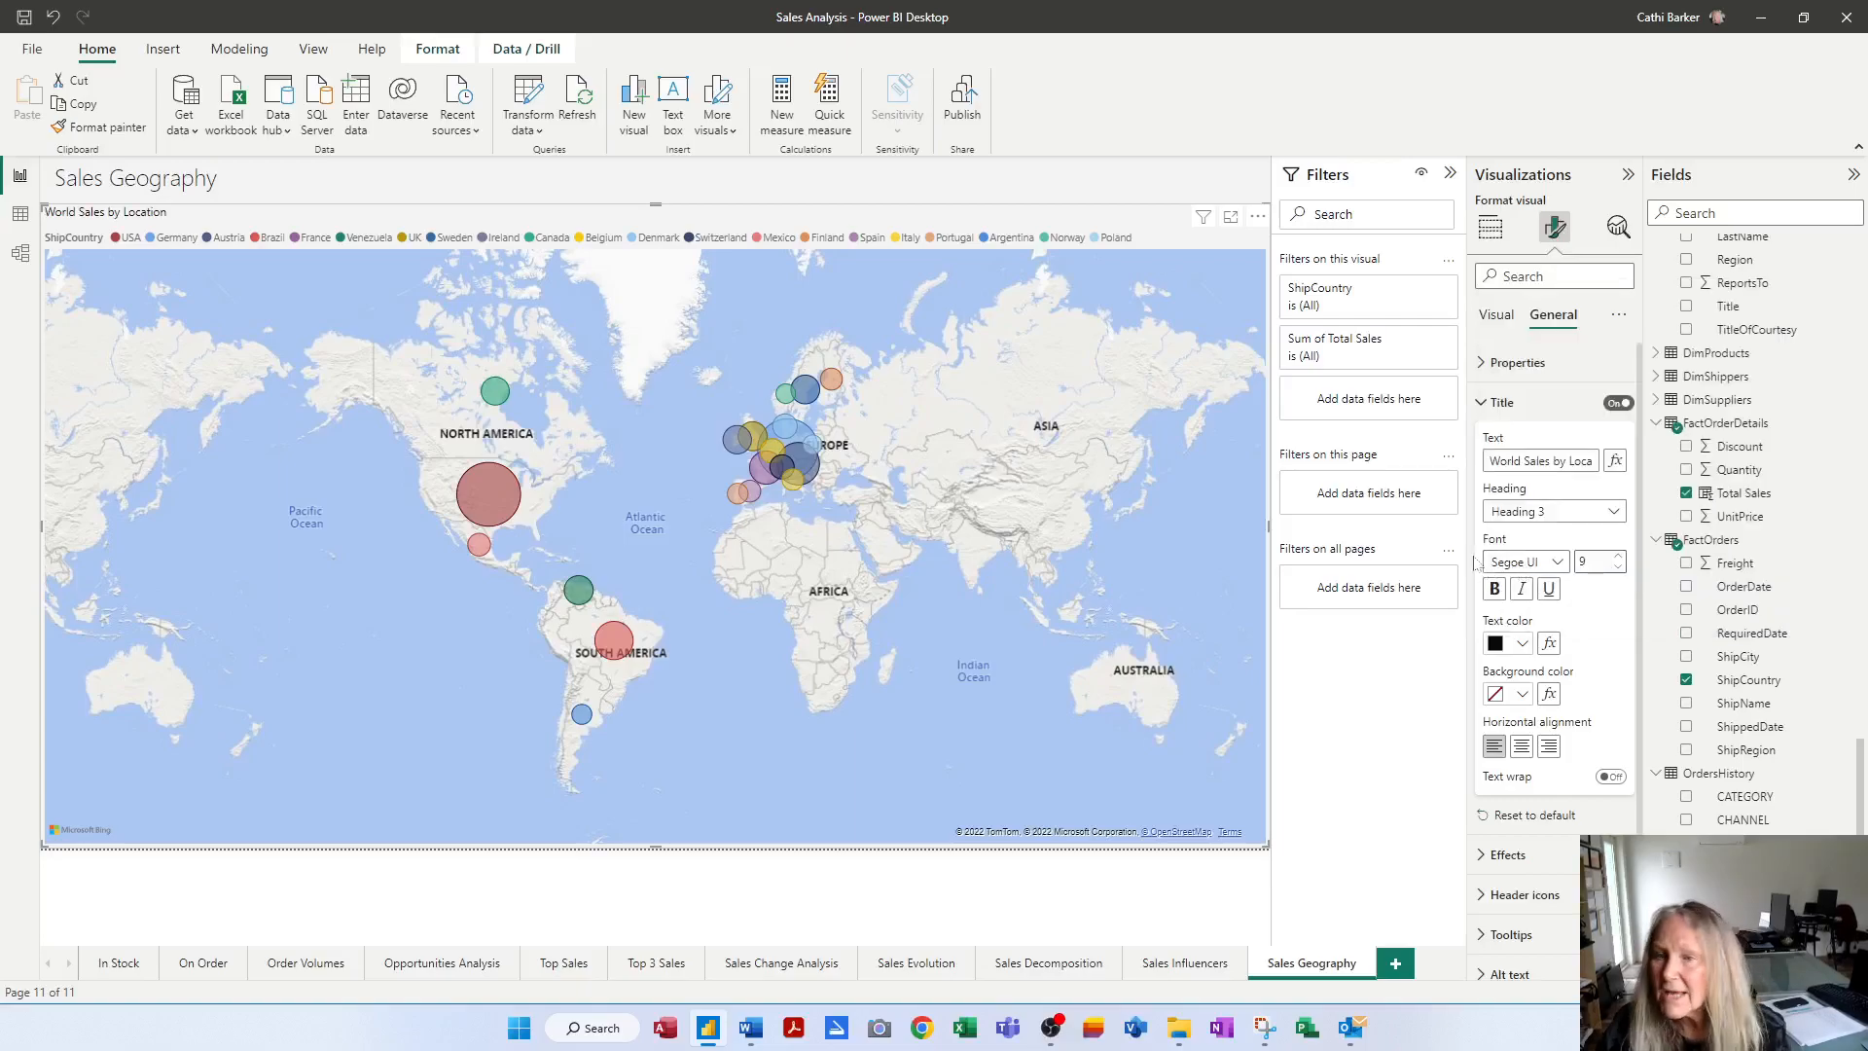
{"action": "left_click", "coordinate": [1513, 398]}
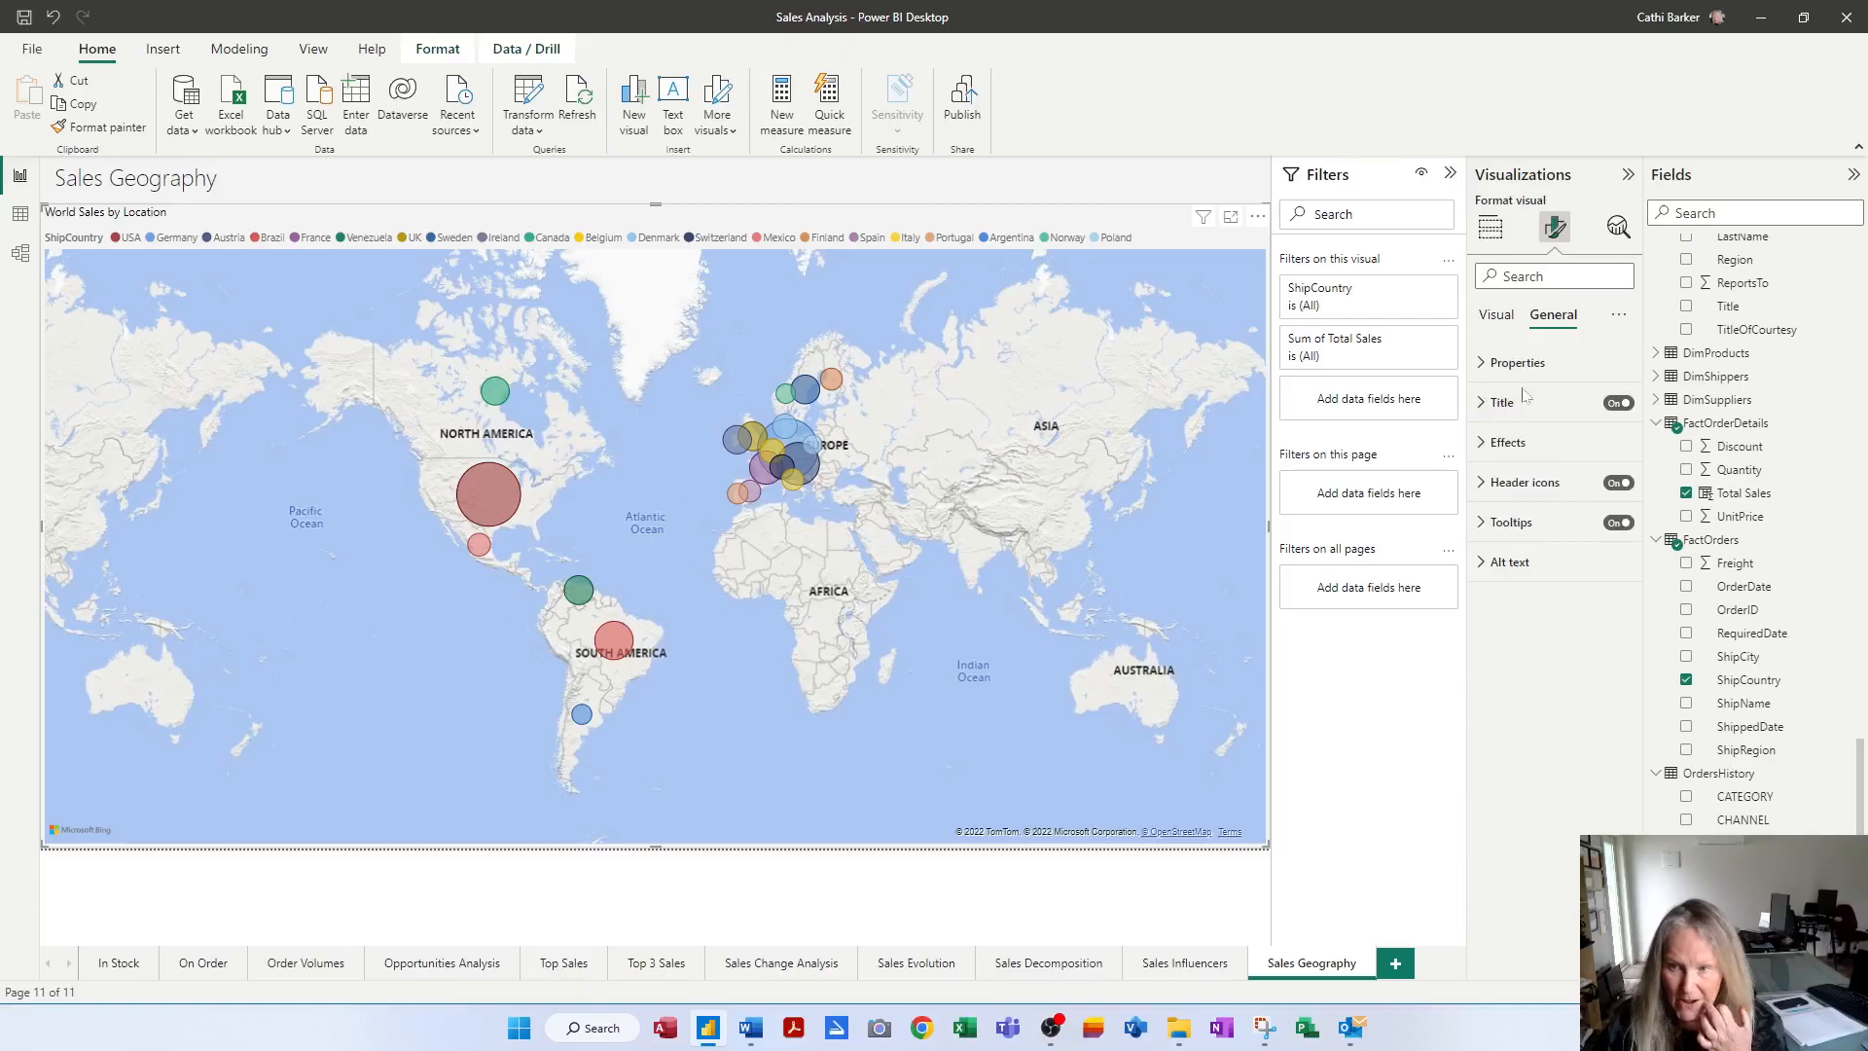
Change the map style to Grayscale in the visual's map settings.
{"action": "left_click", "coordinate": [1497, 316]}
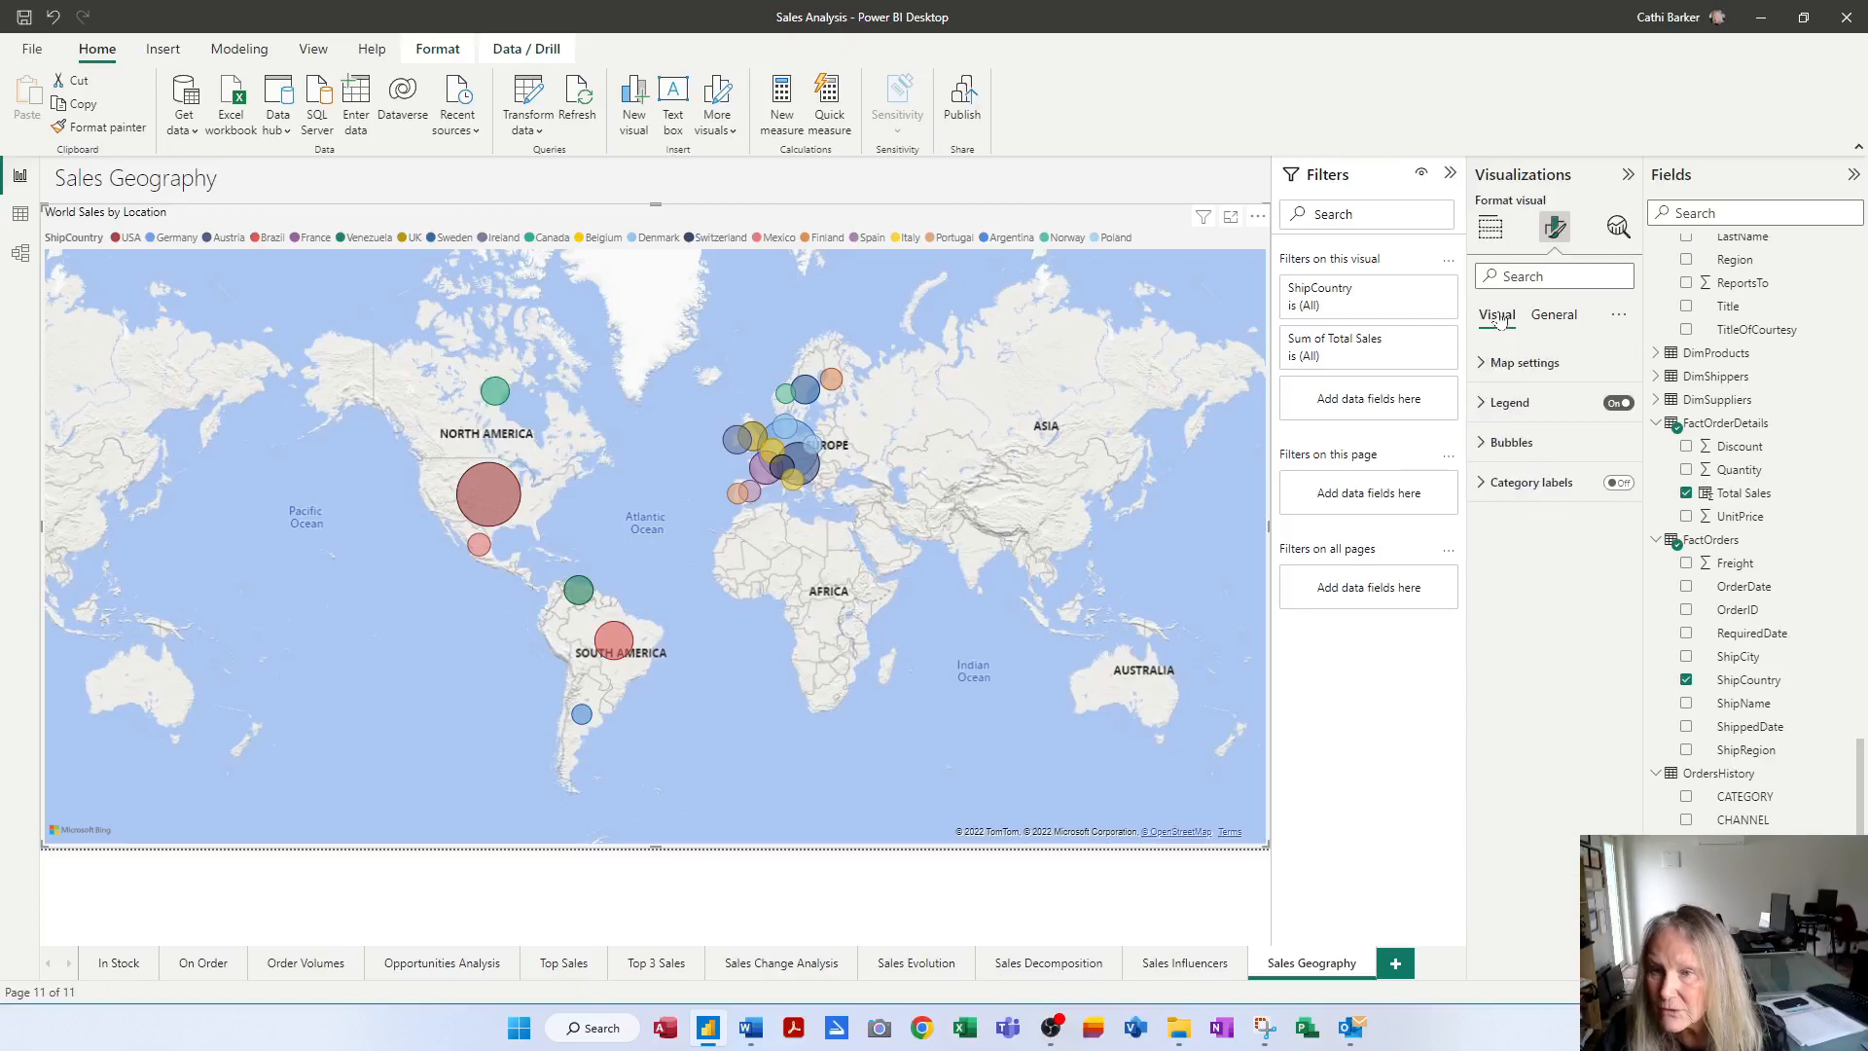
{"action": "left_click", "coordinate": [1519, 363]}
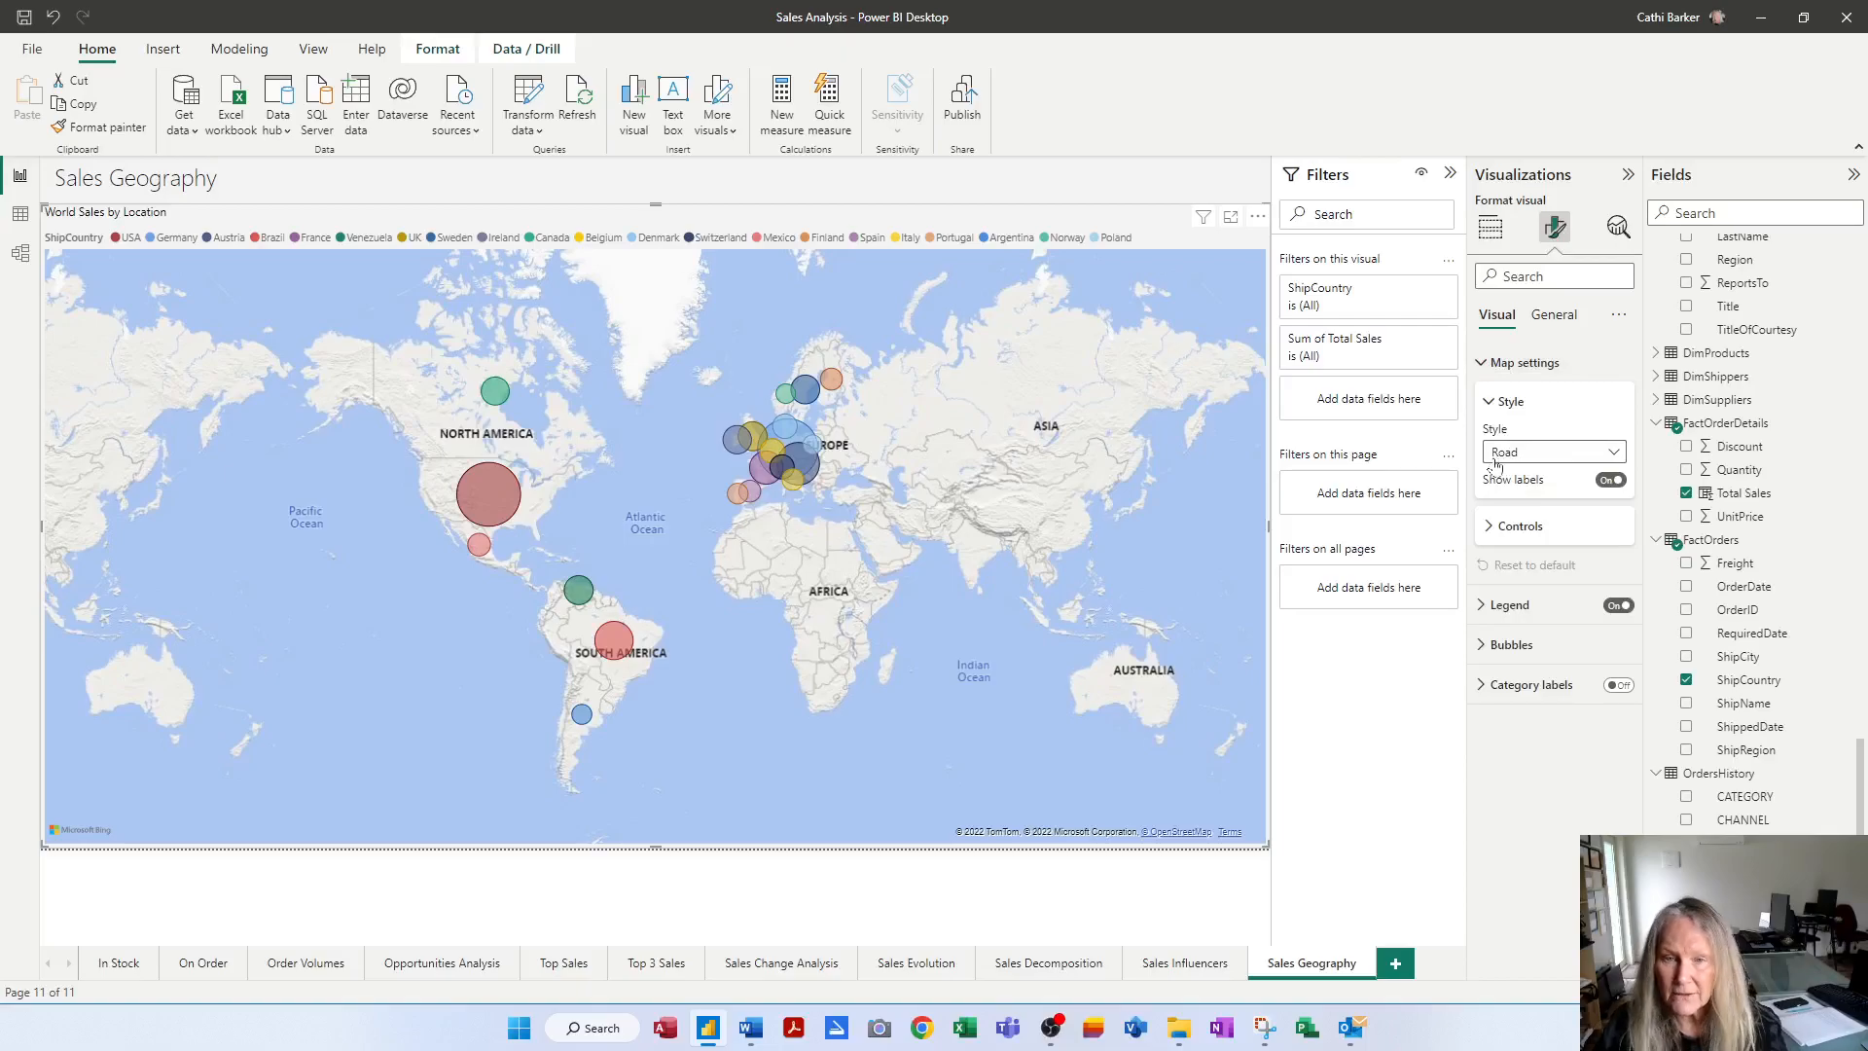
{"action": "left_click", "coordinate": [1620, 457]}
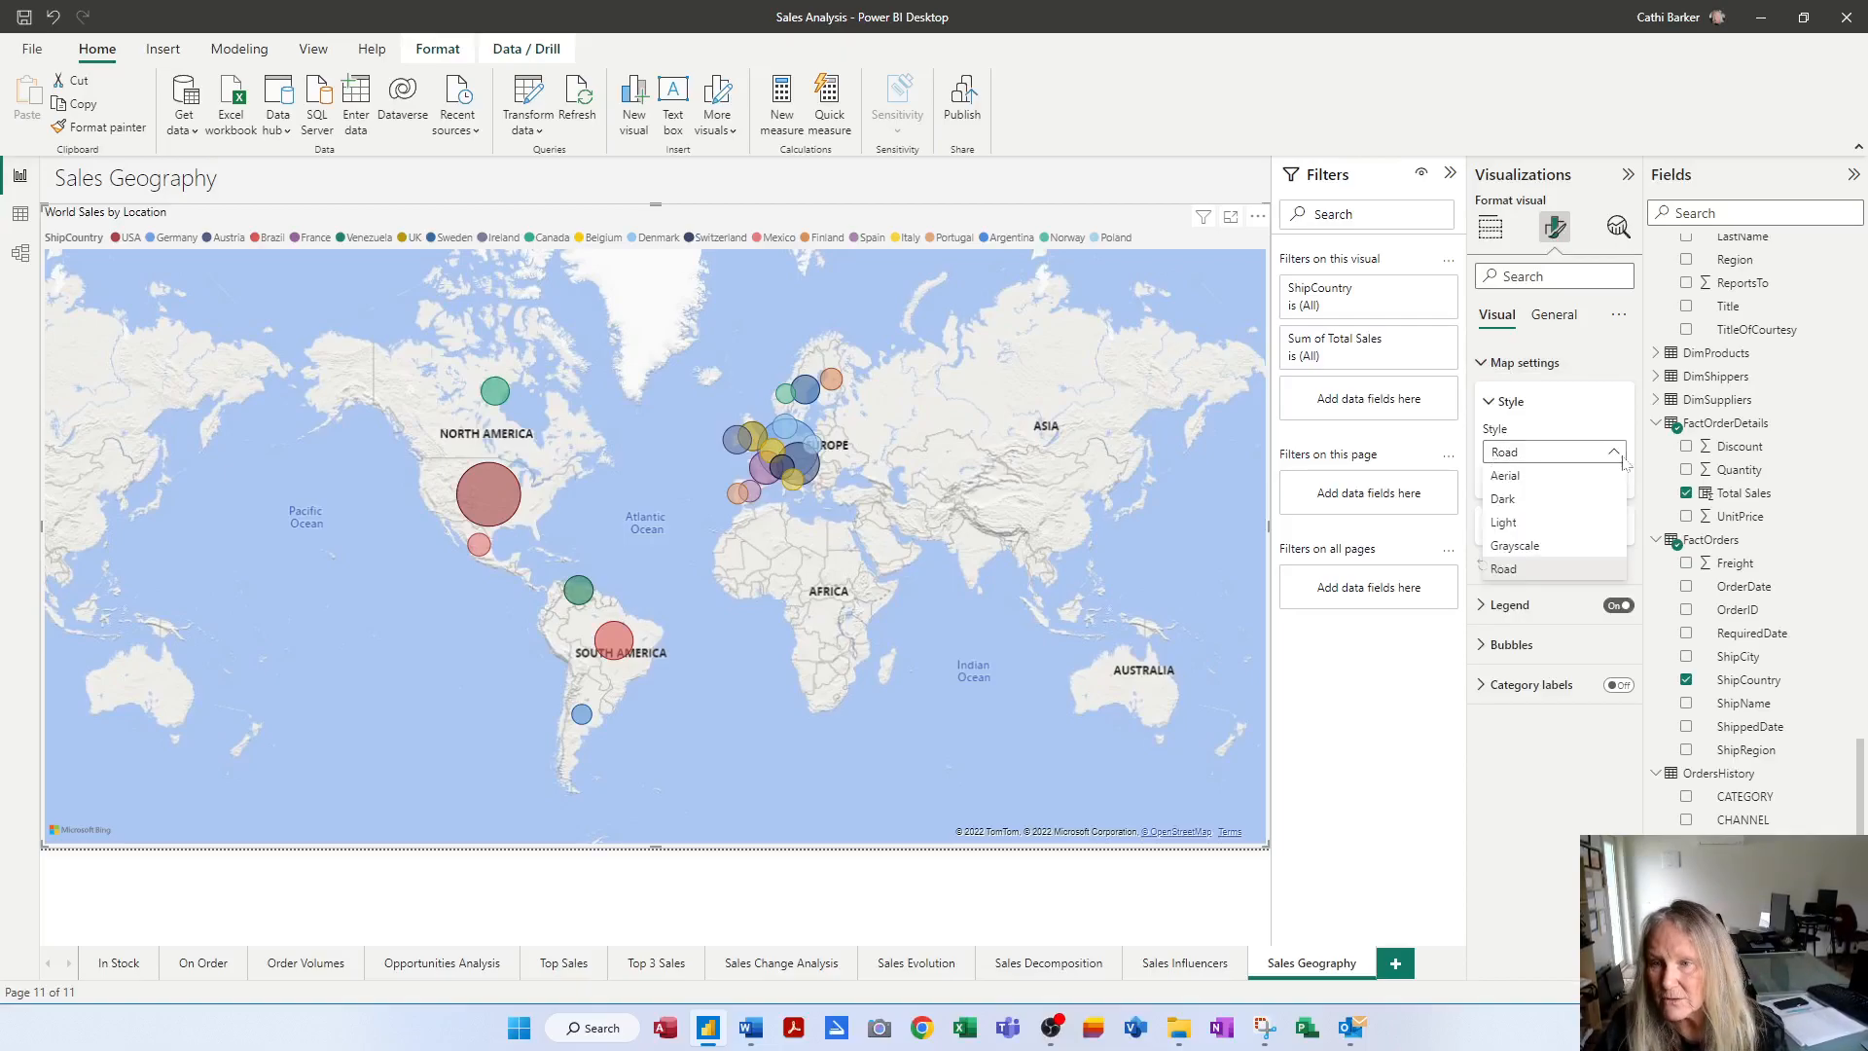
{"action": "left_click", "coordinate": [1561, 550]}
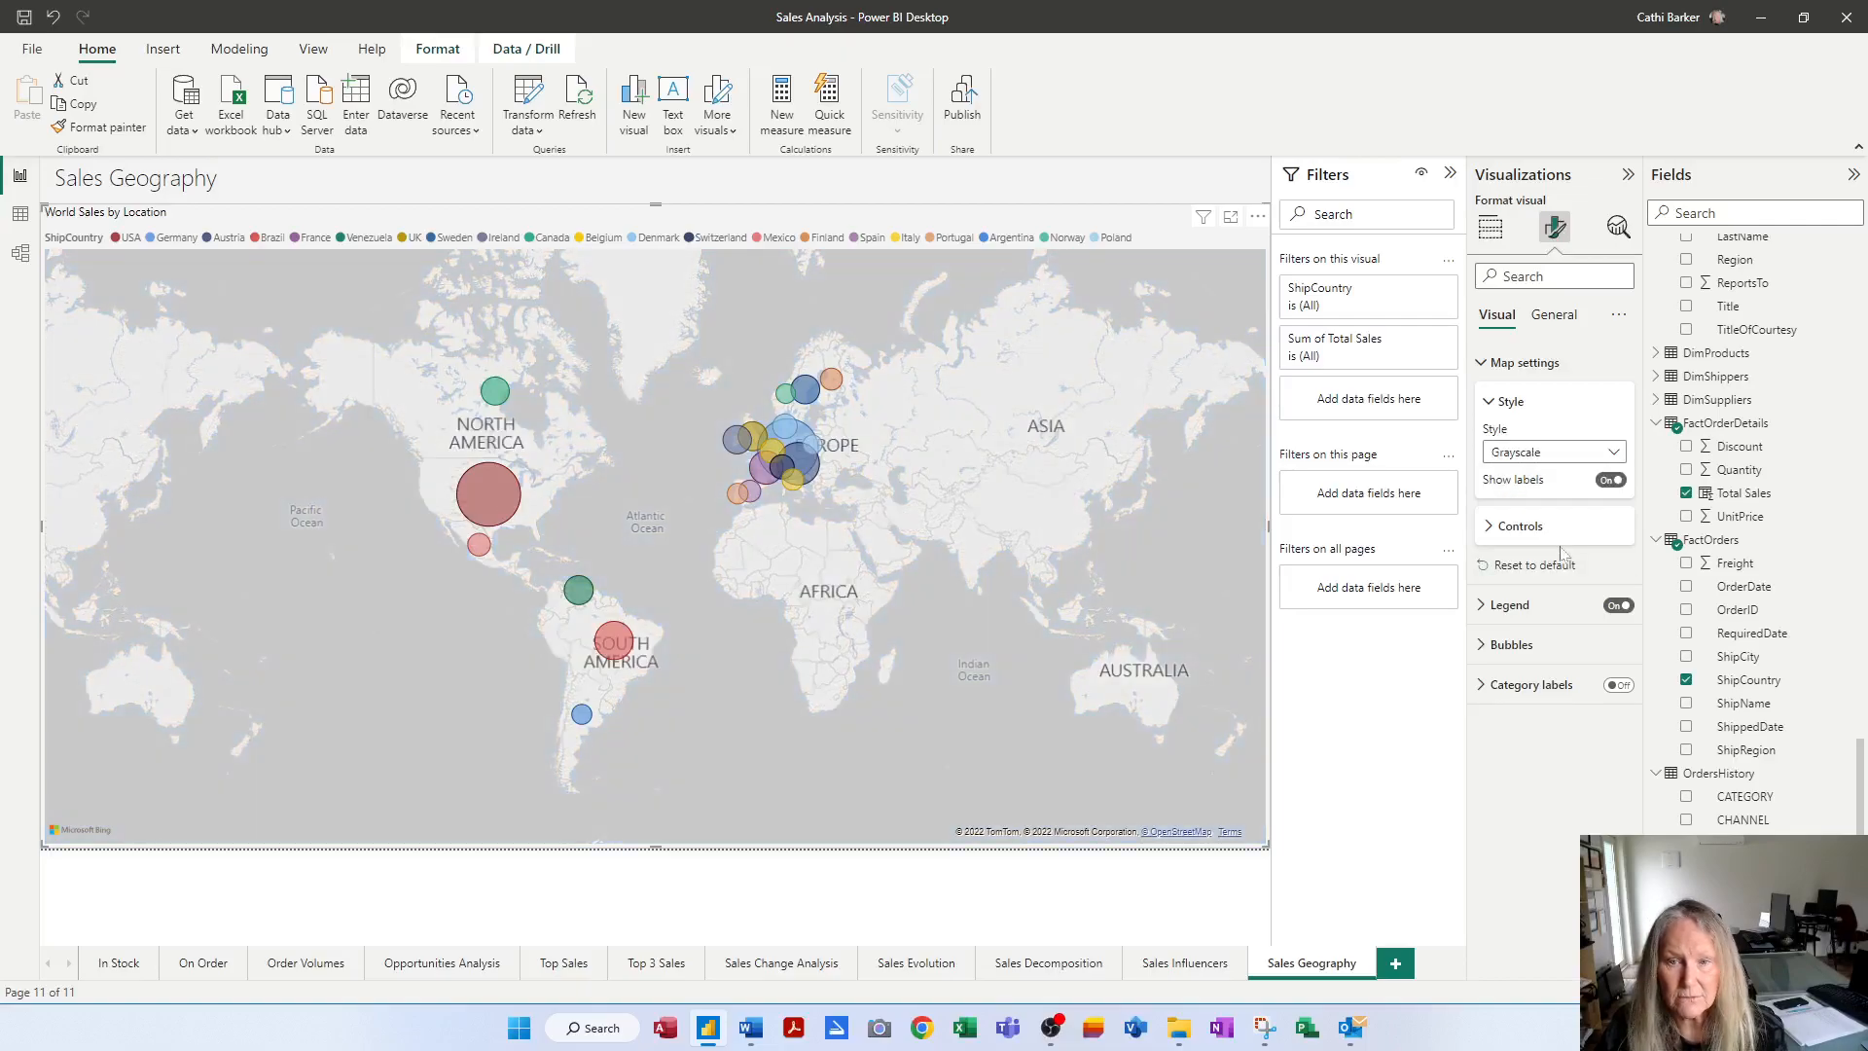
Try the Light, Dark and Aerial styles on the sales map.
{"action": "left_click", "coordinate": [1613, 454]}
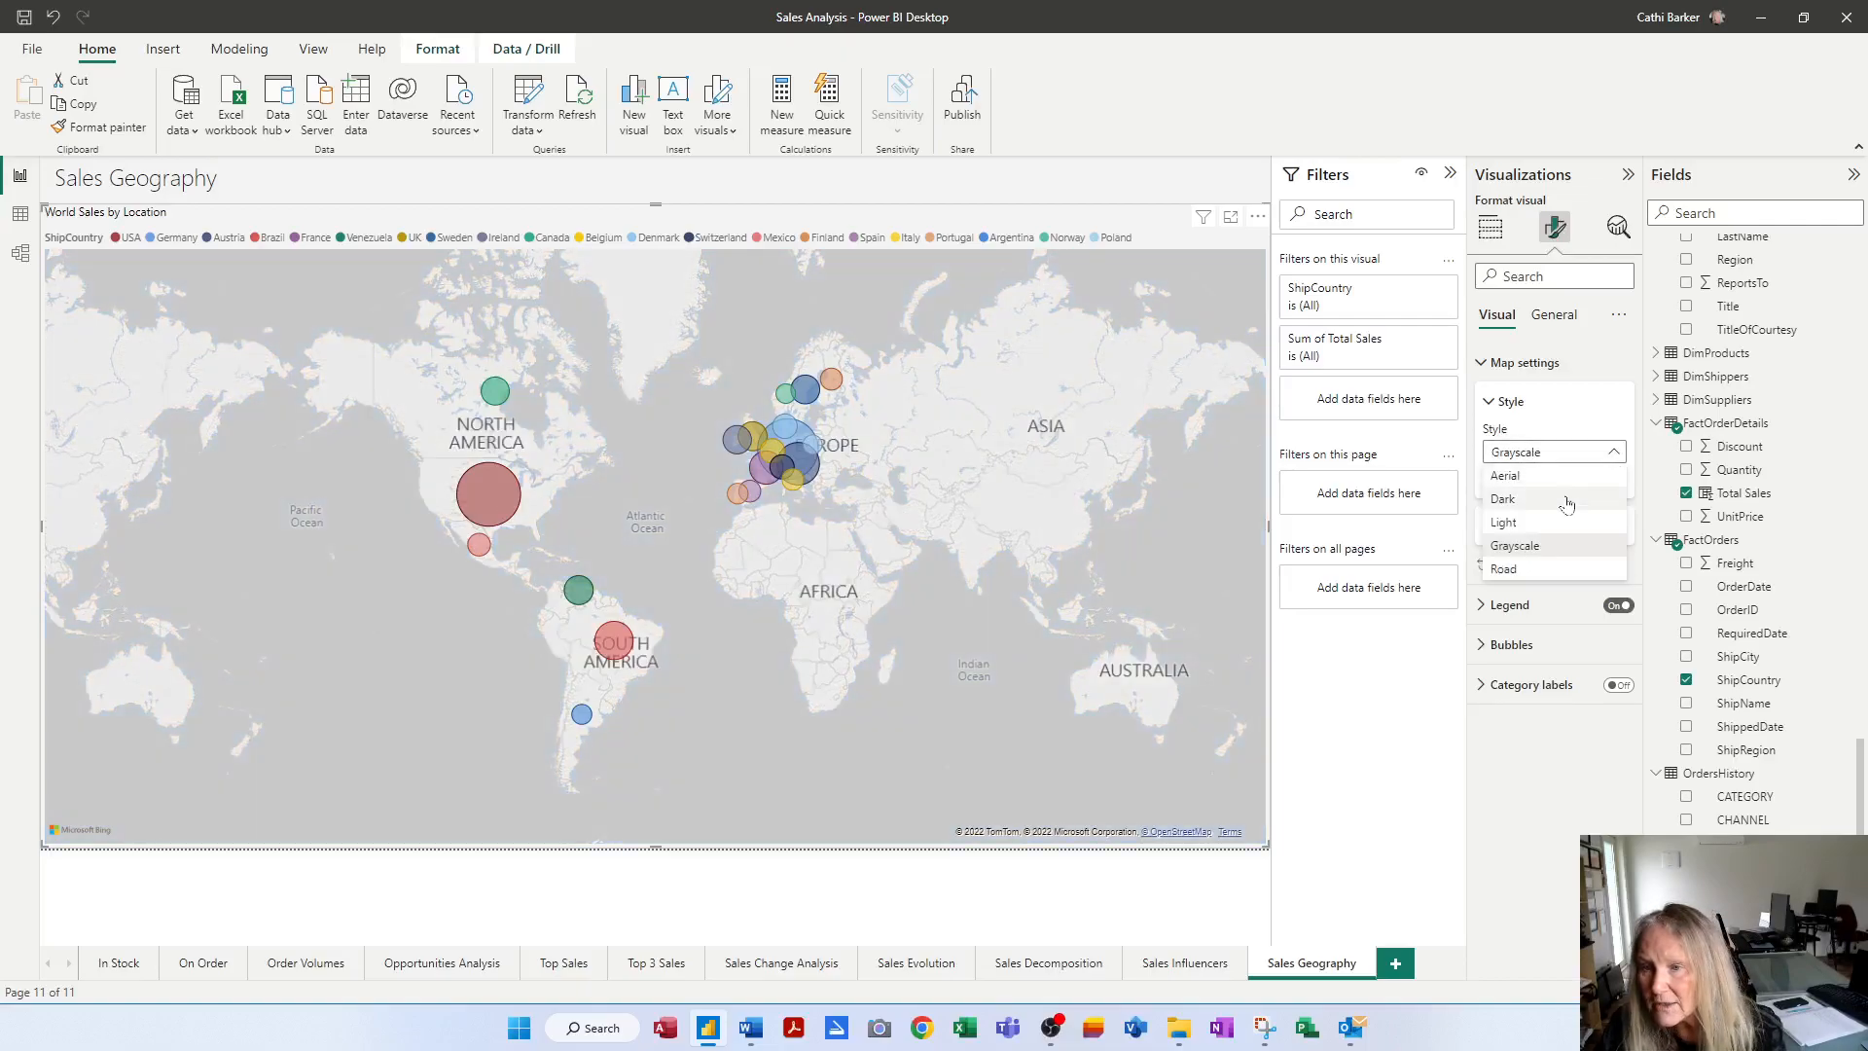
{"action": "left_click", "coordinate": [1541, 523]}
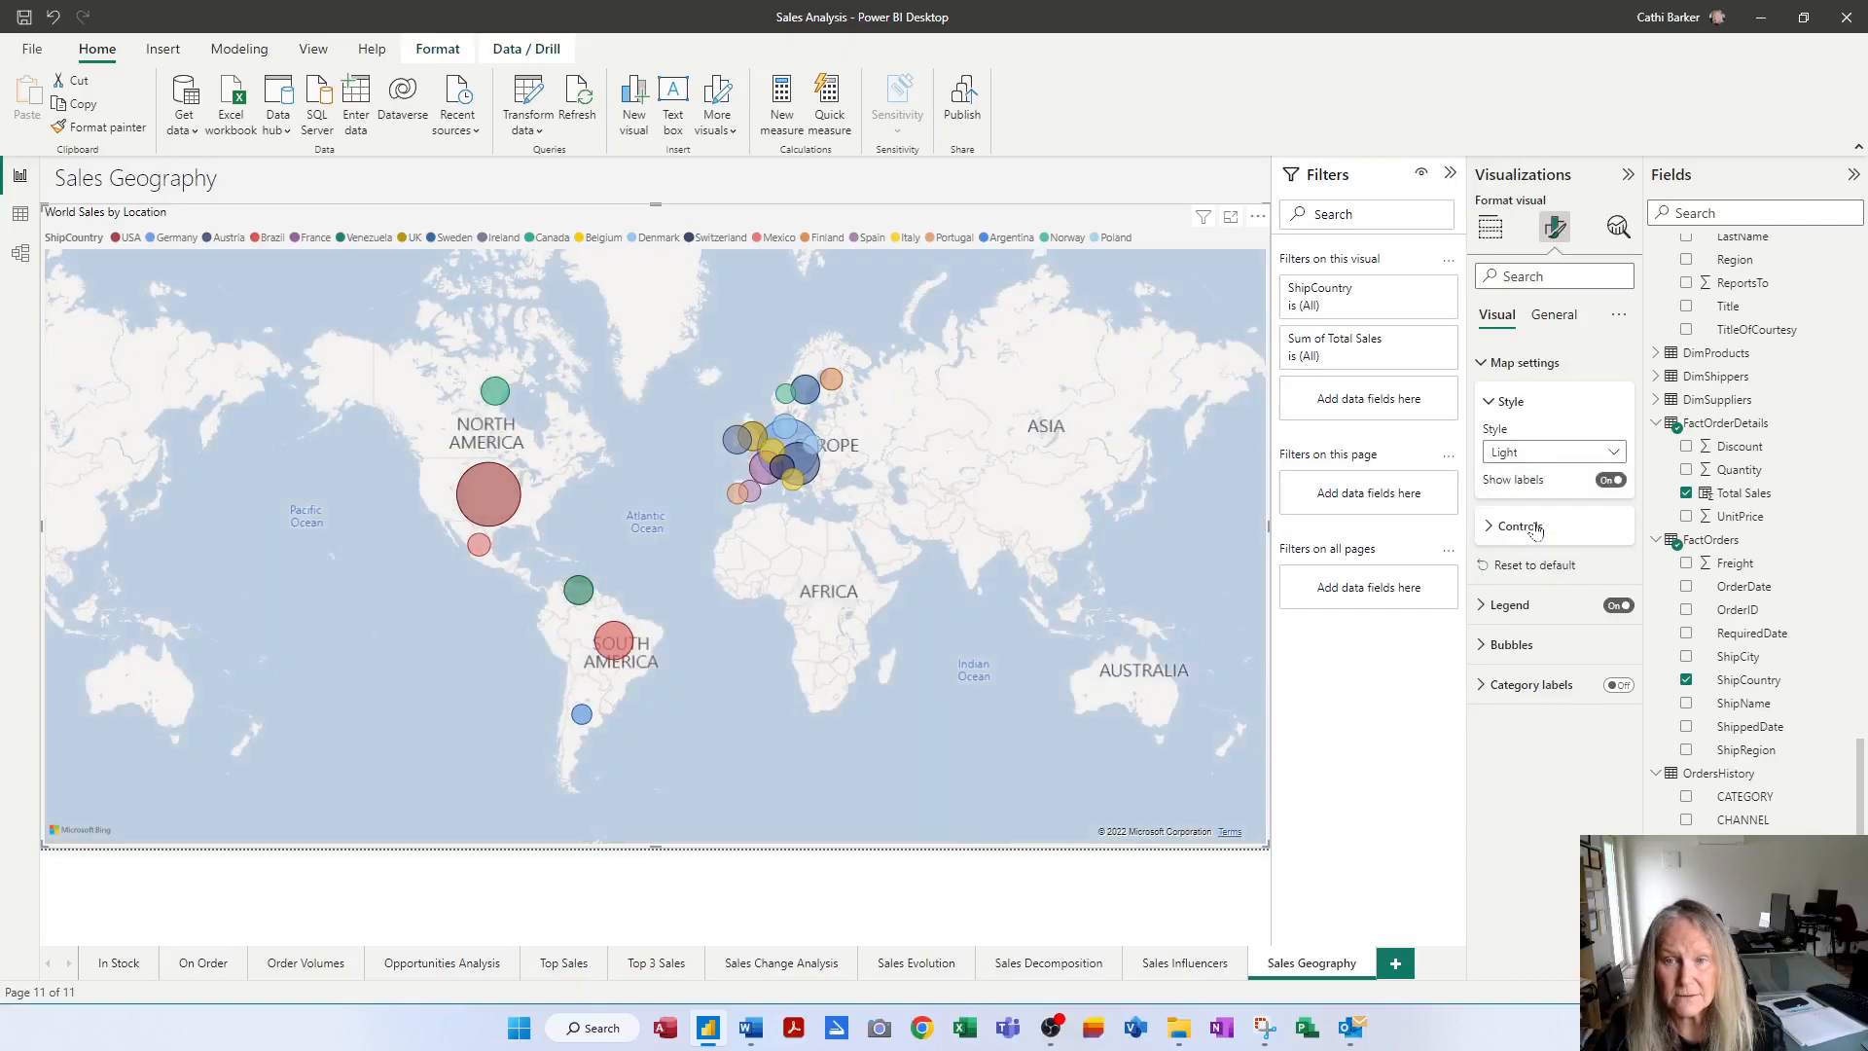
{"action": "left_click", "coordinate": [1615, 454]}
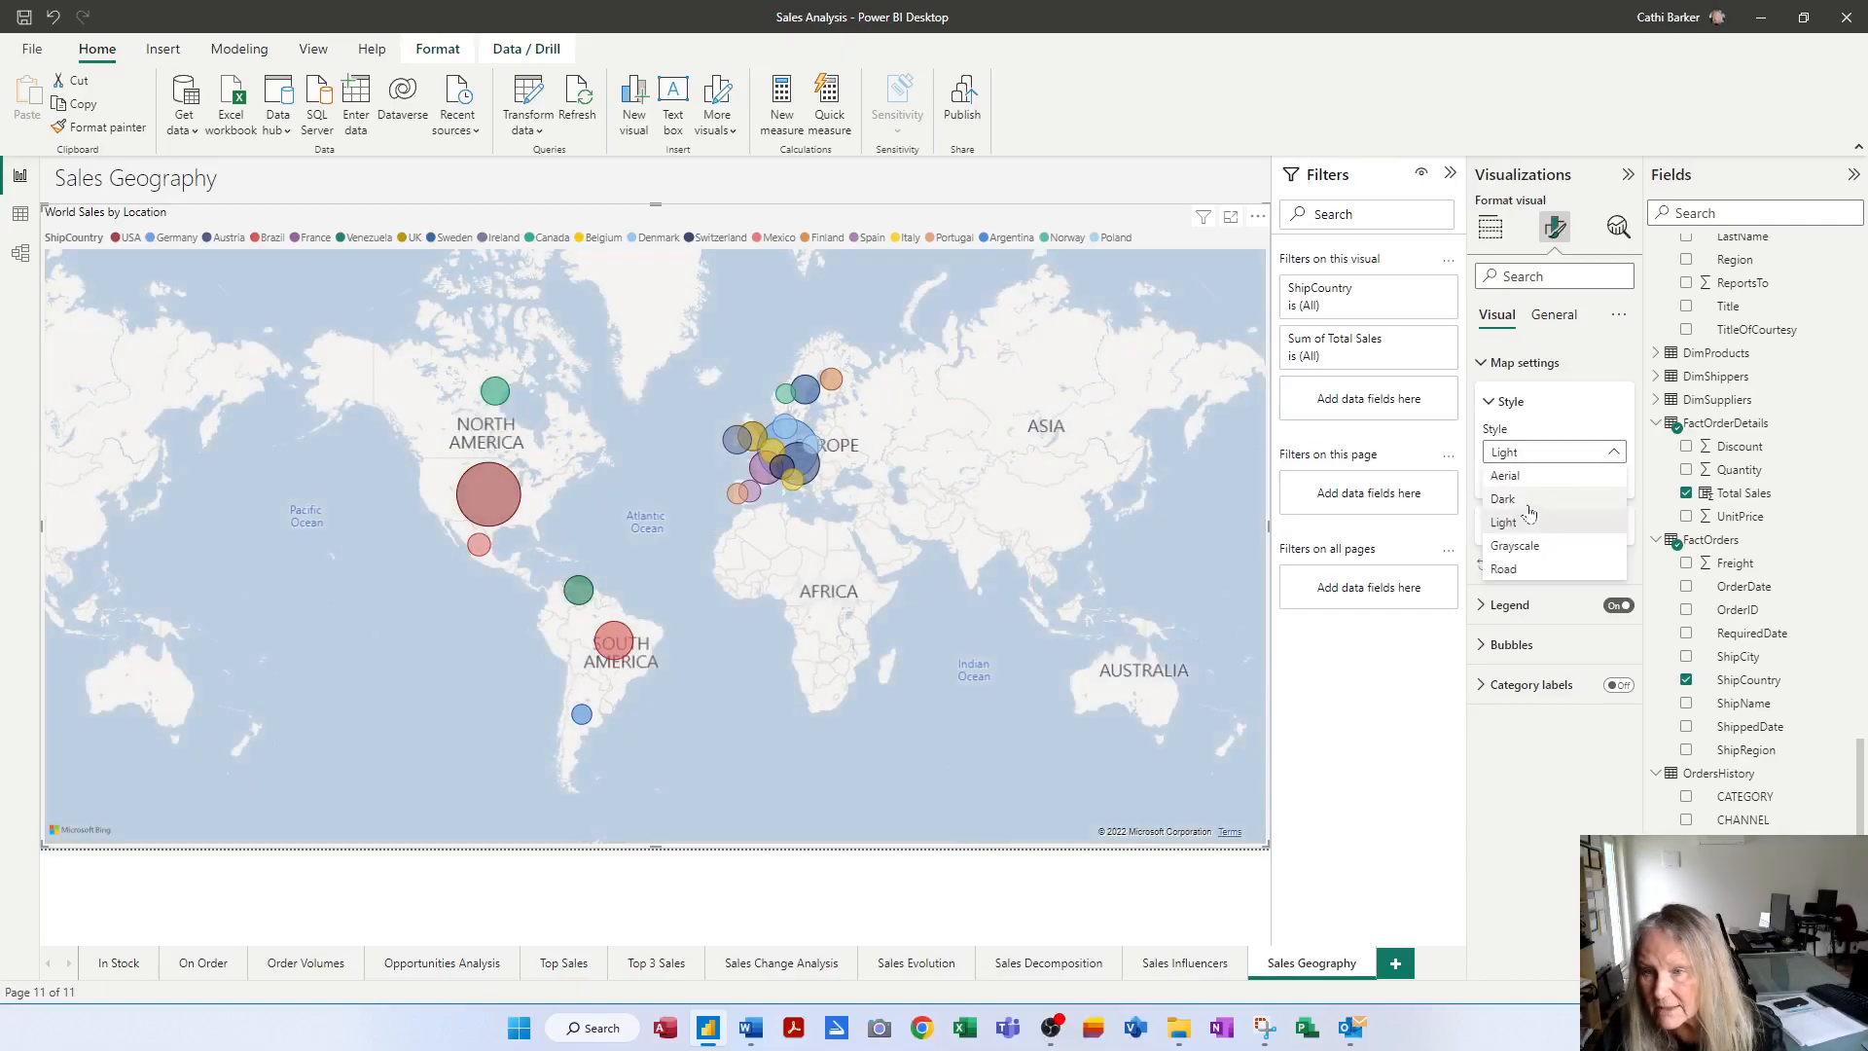
{"action": "left_click", "coordinate": [1528, 504]}
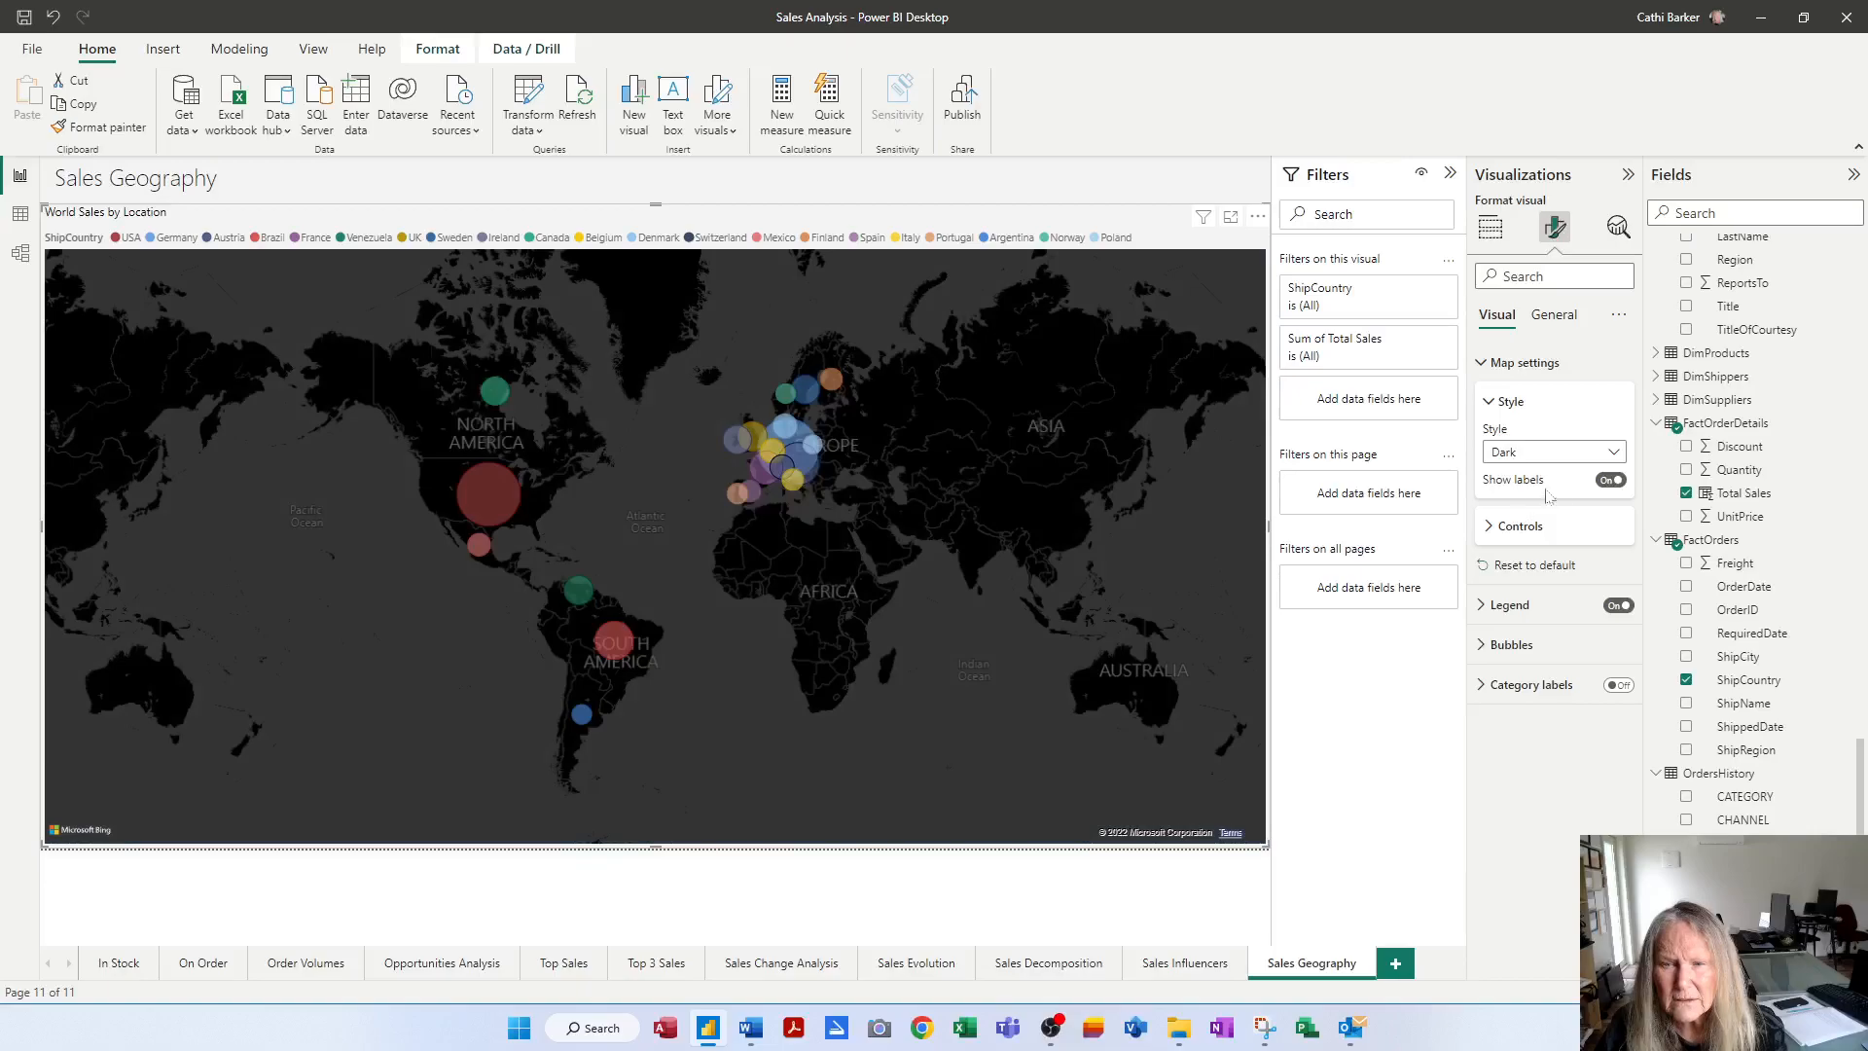
{"action": "left_click", "coordinate": [1611, 455]}
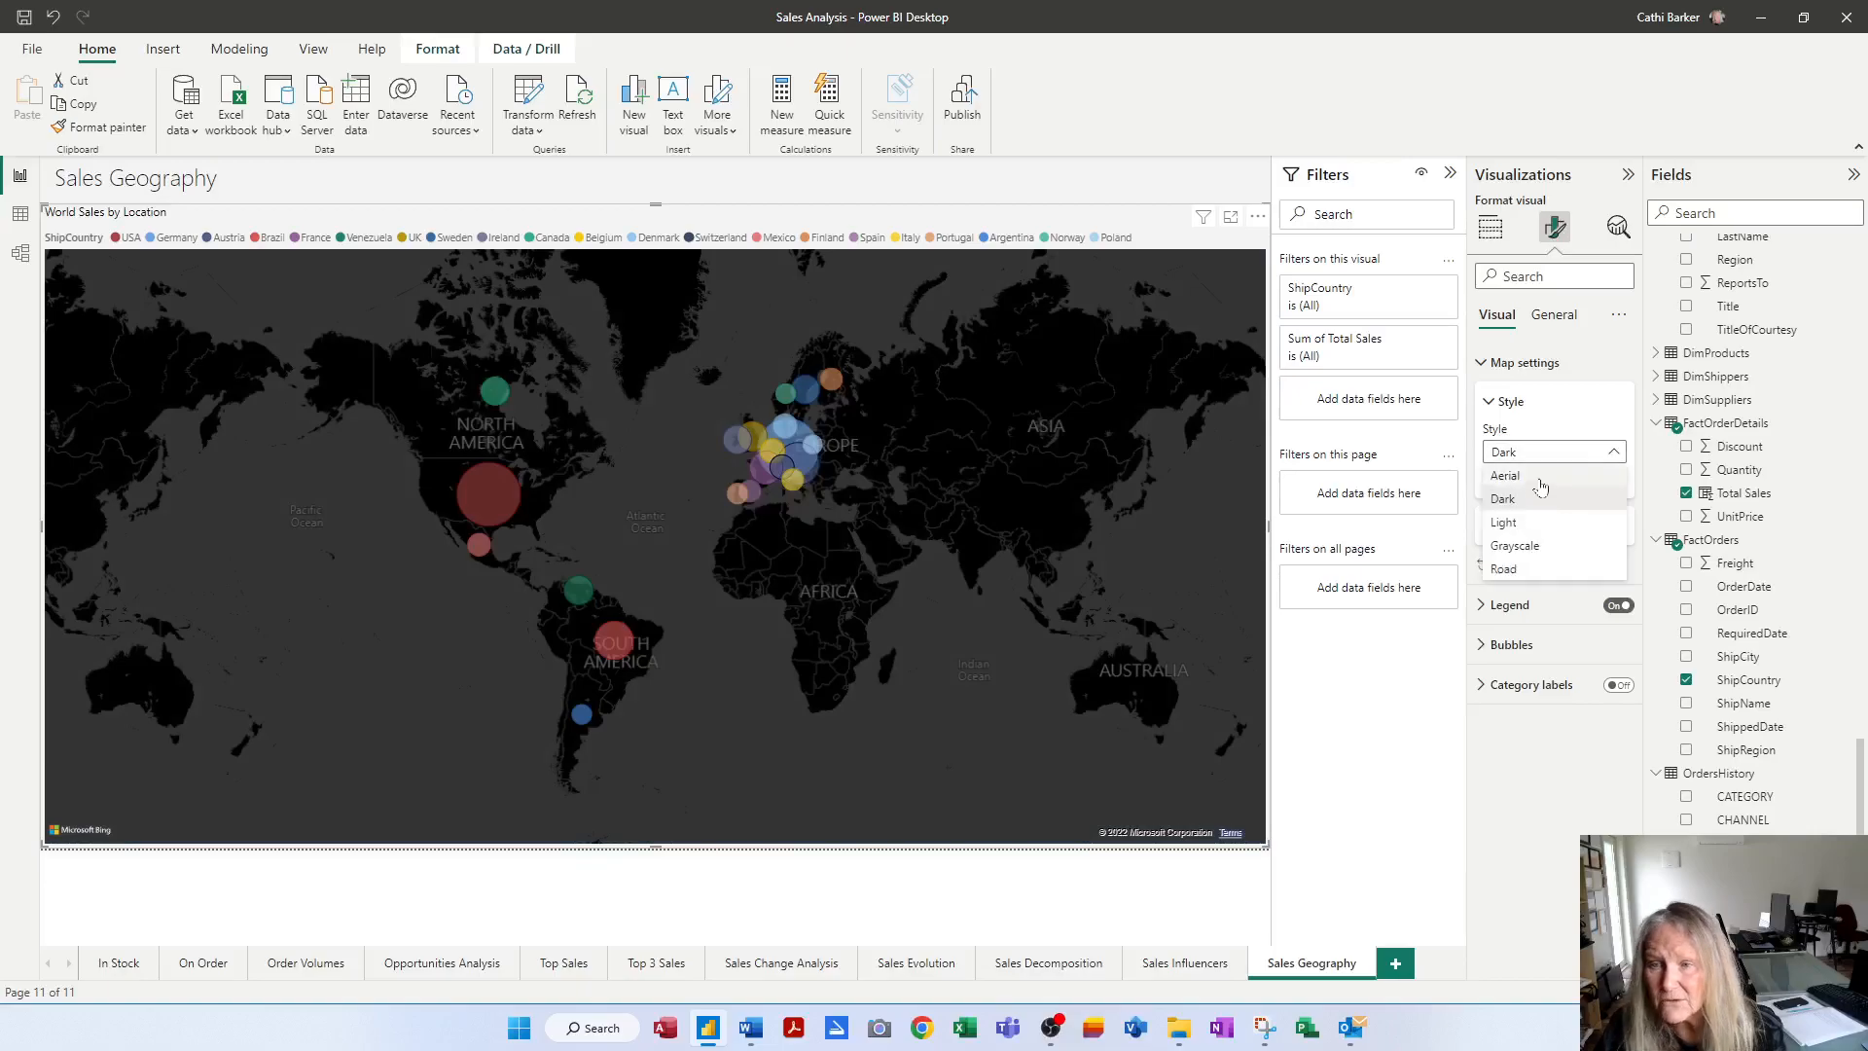
{"action": "left_click", "coordinate": [1546, 486]}
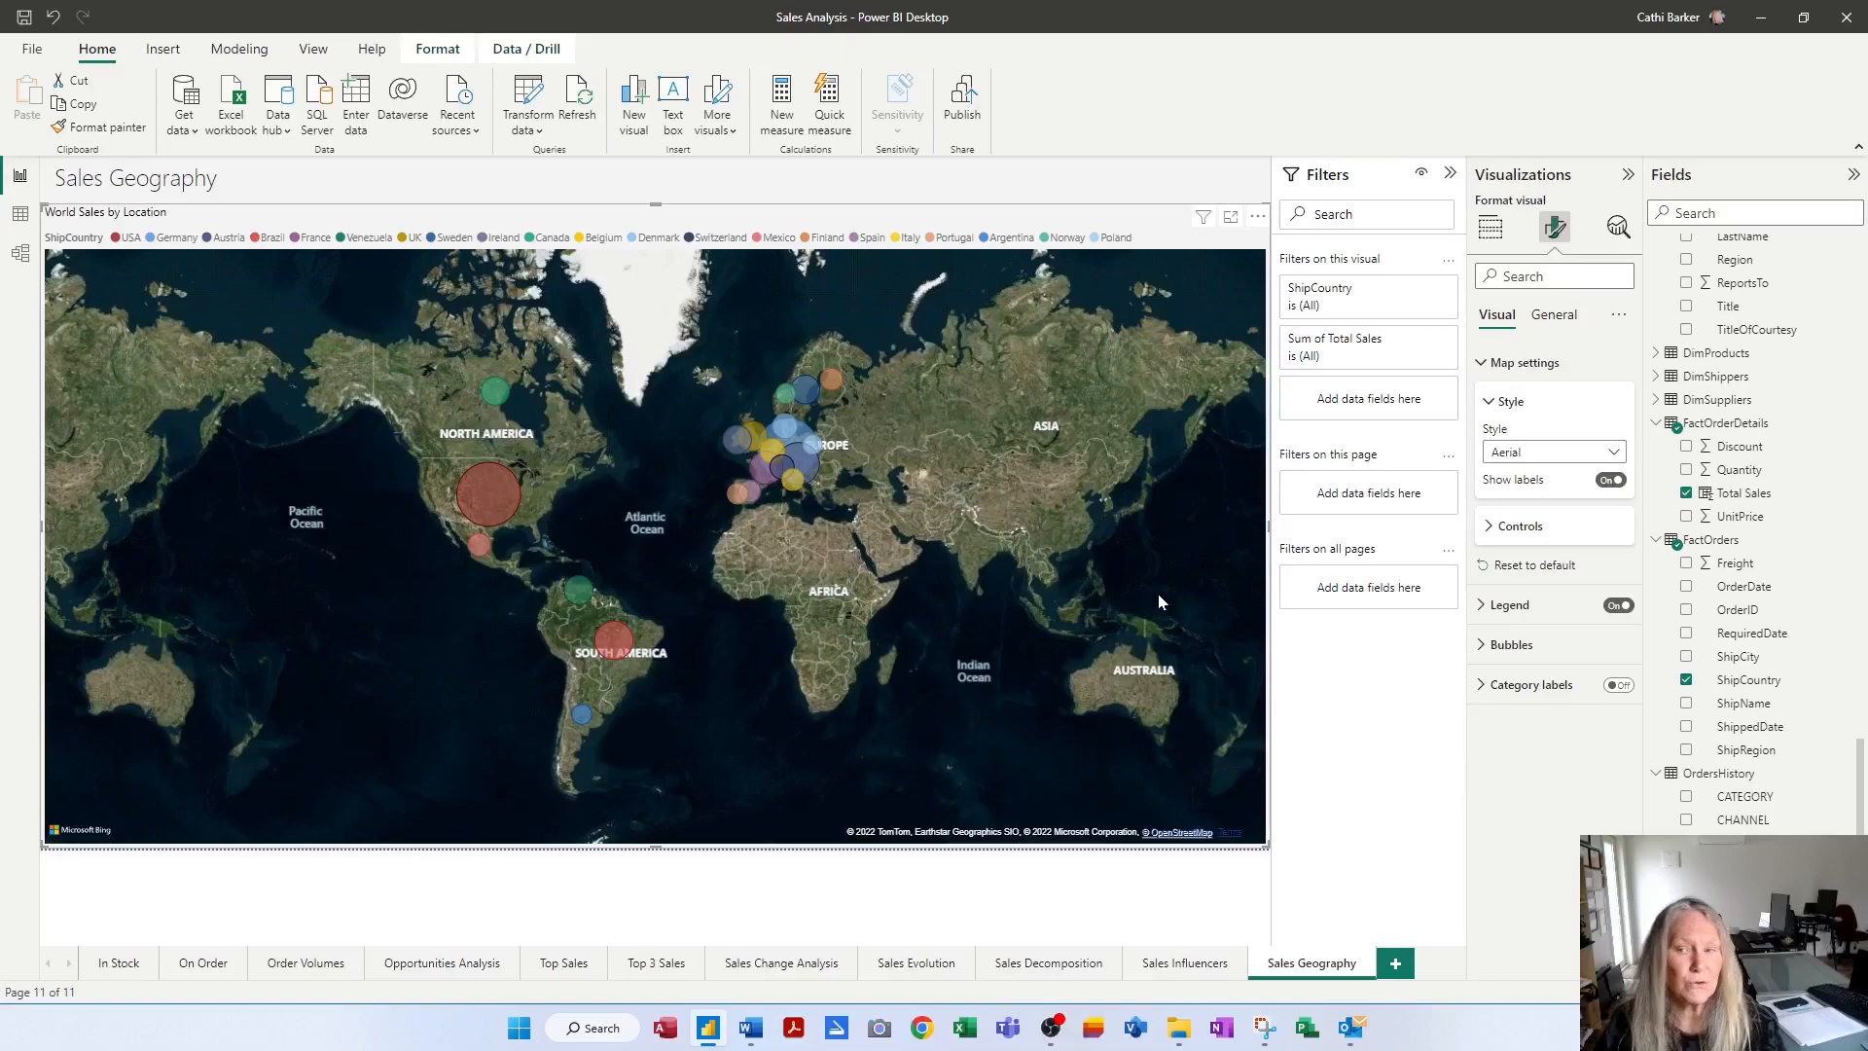
Set the sales map's style to Light and close the style settings.
{"action": "left_click", "coordinate": [1608, 457]}
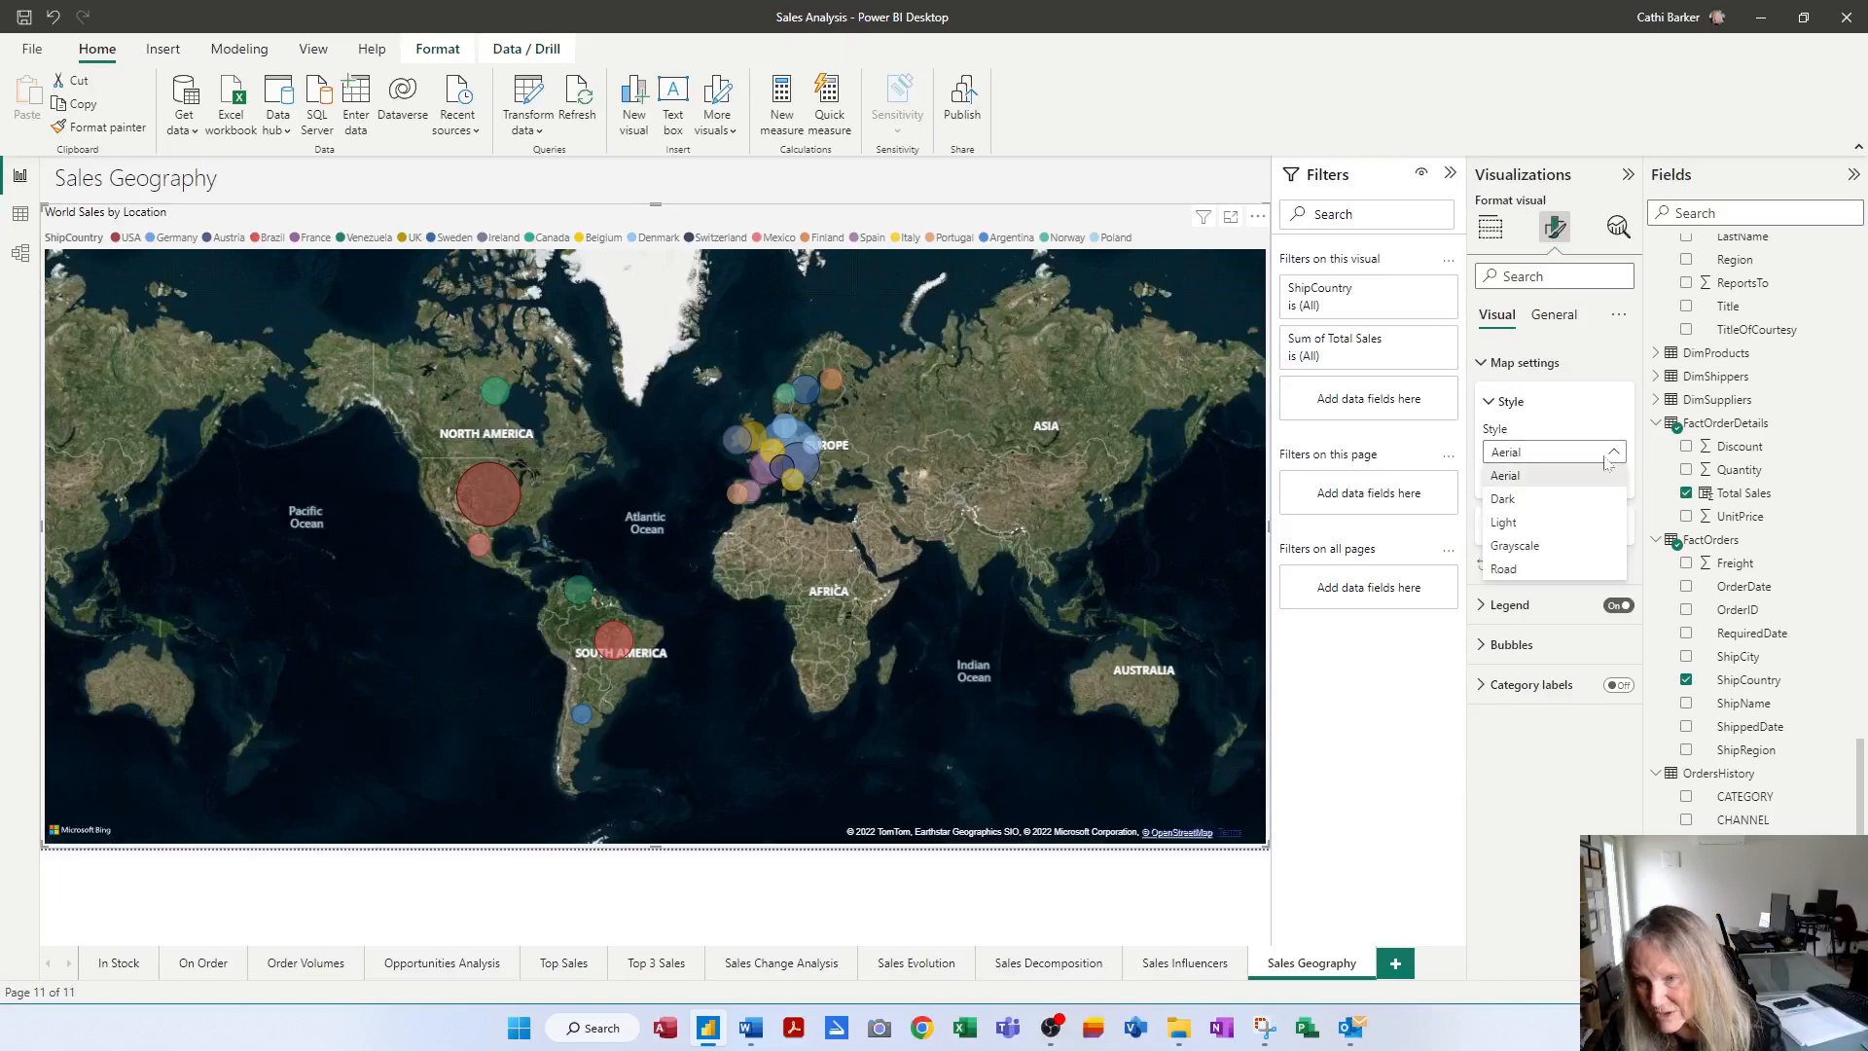
{"action": "left_click", "coordinate": [1498, 523]}
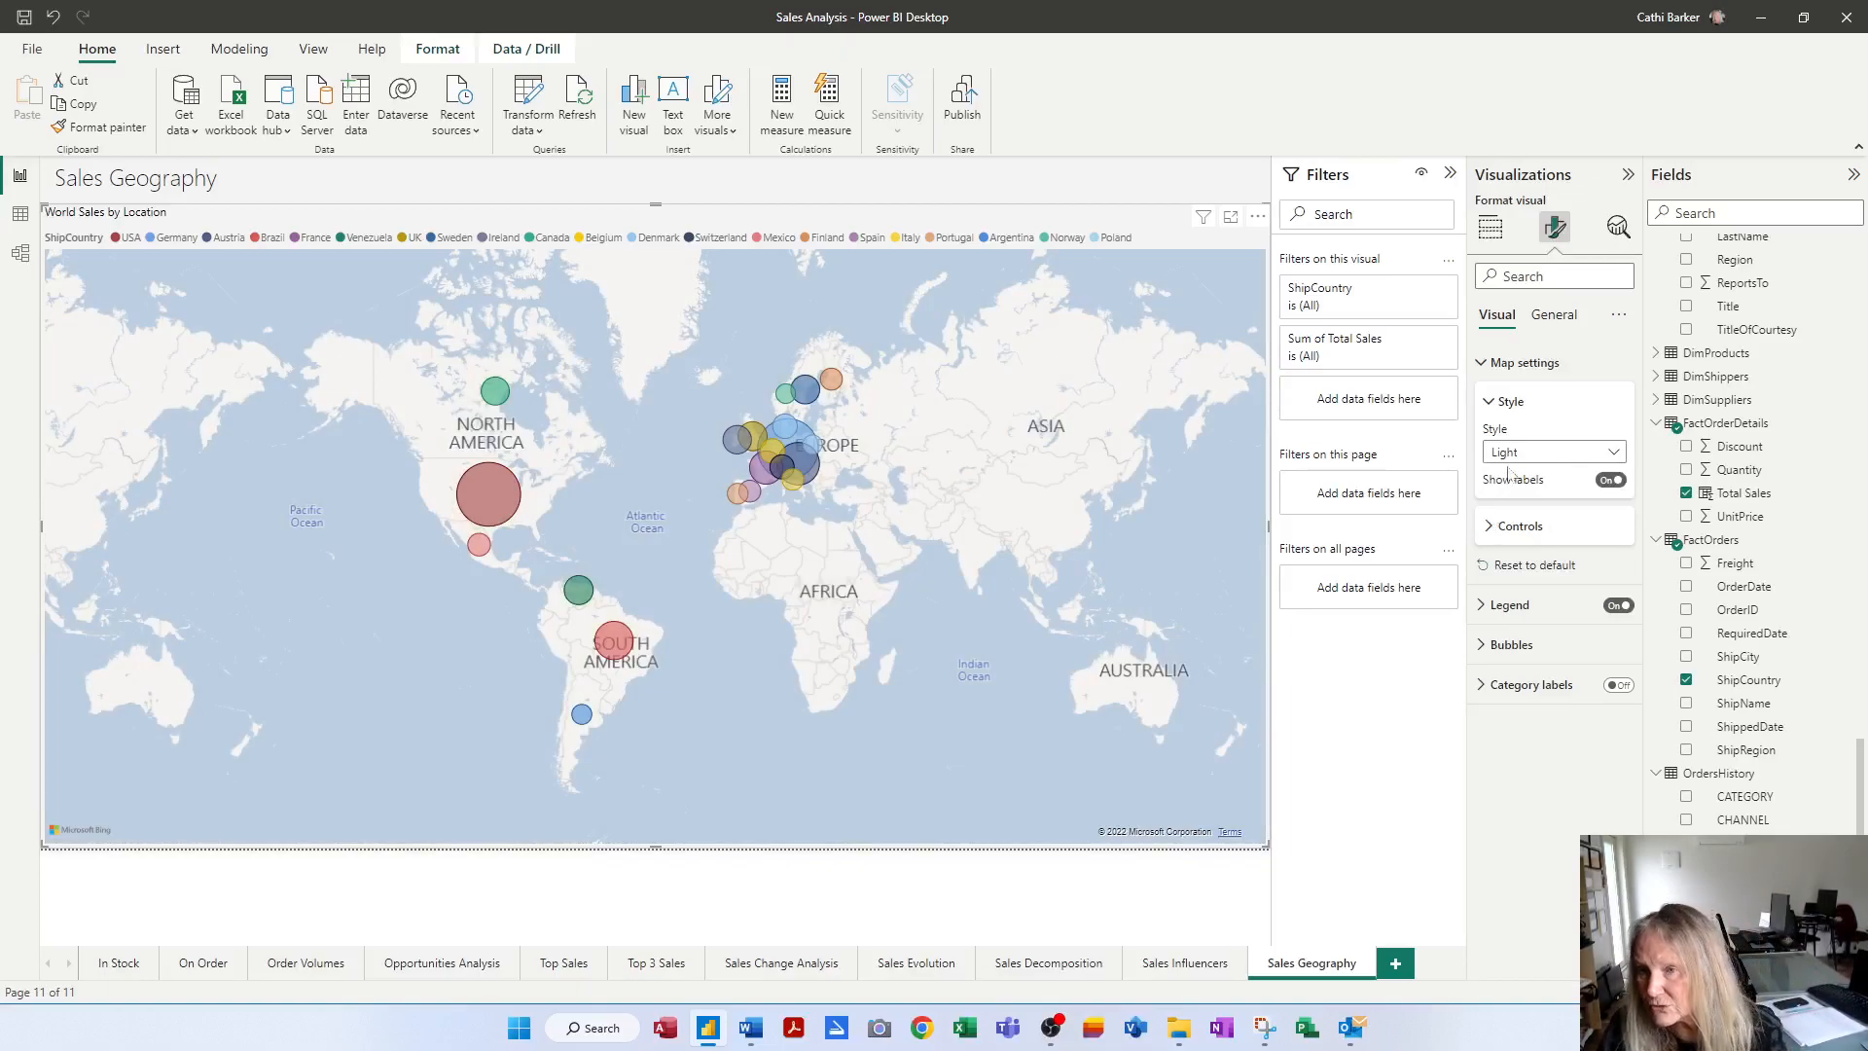
{"action": "left_click", "coordinate": [1487, 402]}
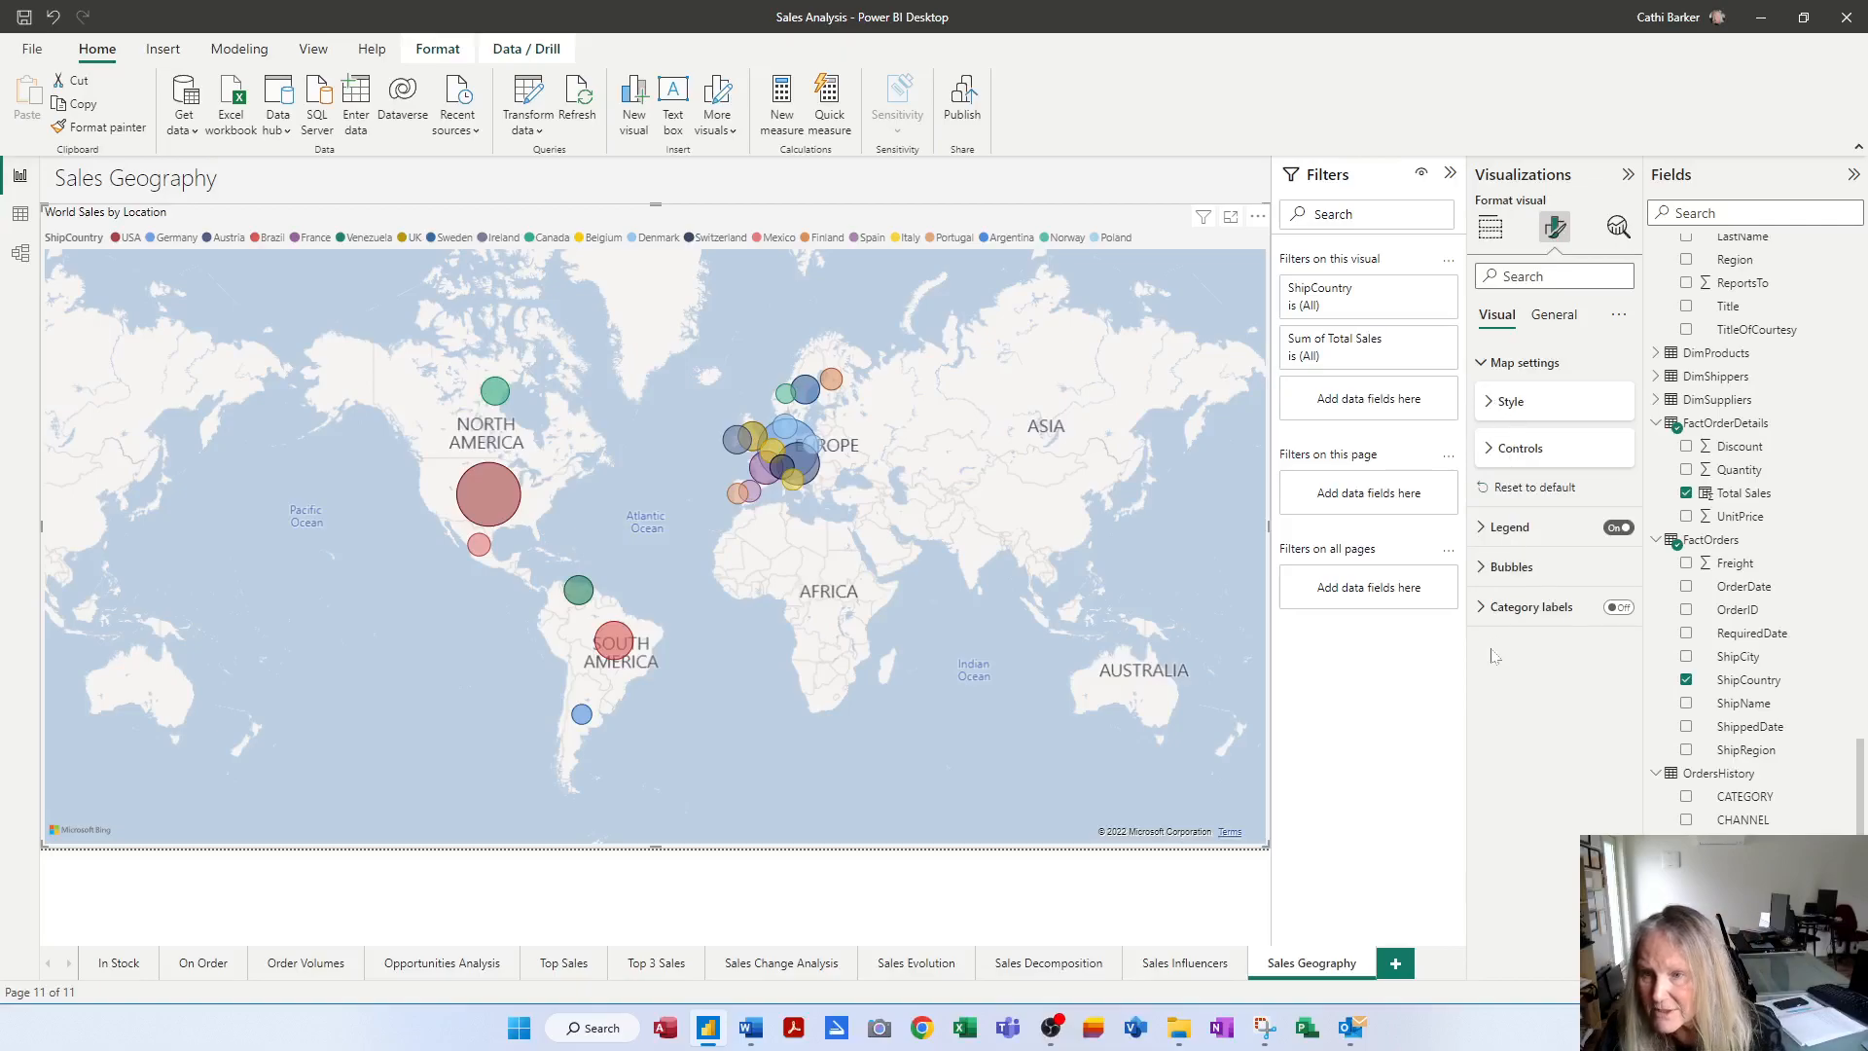
Turn on the zoom buttons and the lasso button in the map's controls.
{"action": "left_click", "coordinate": [1492, 454]}
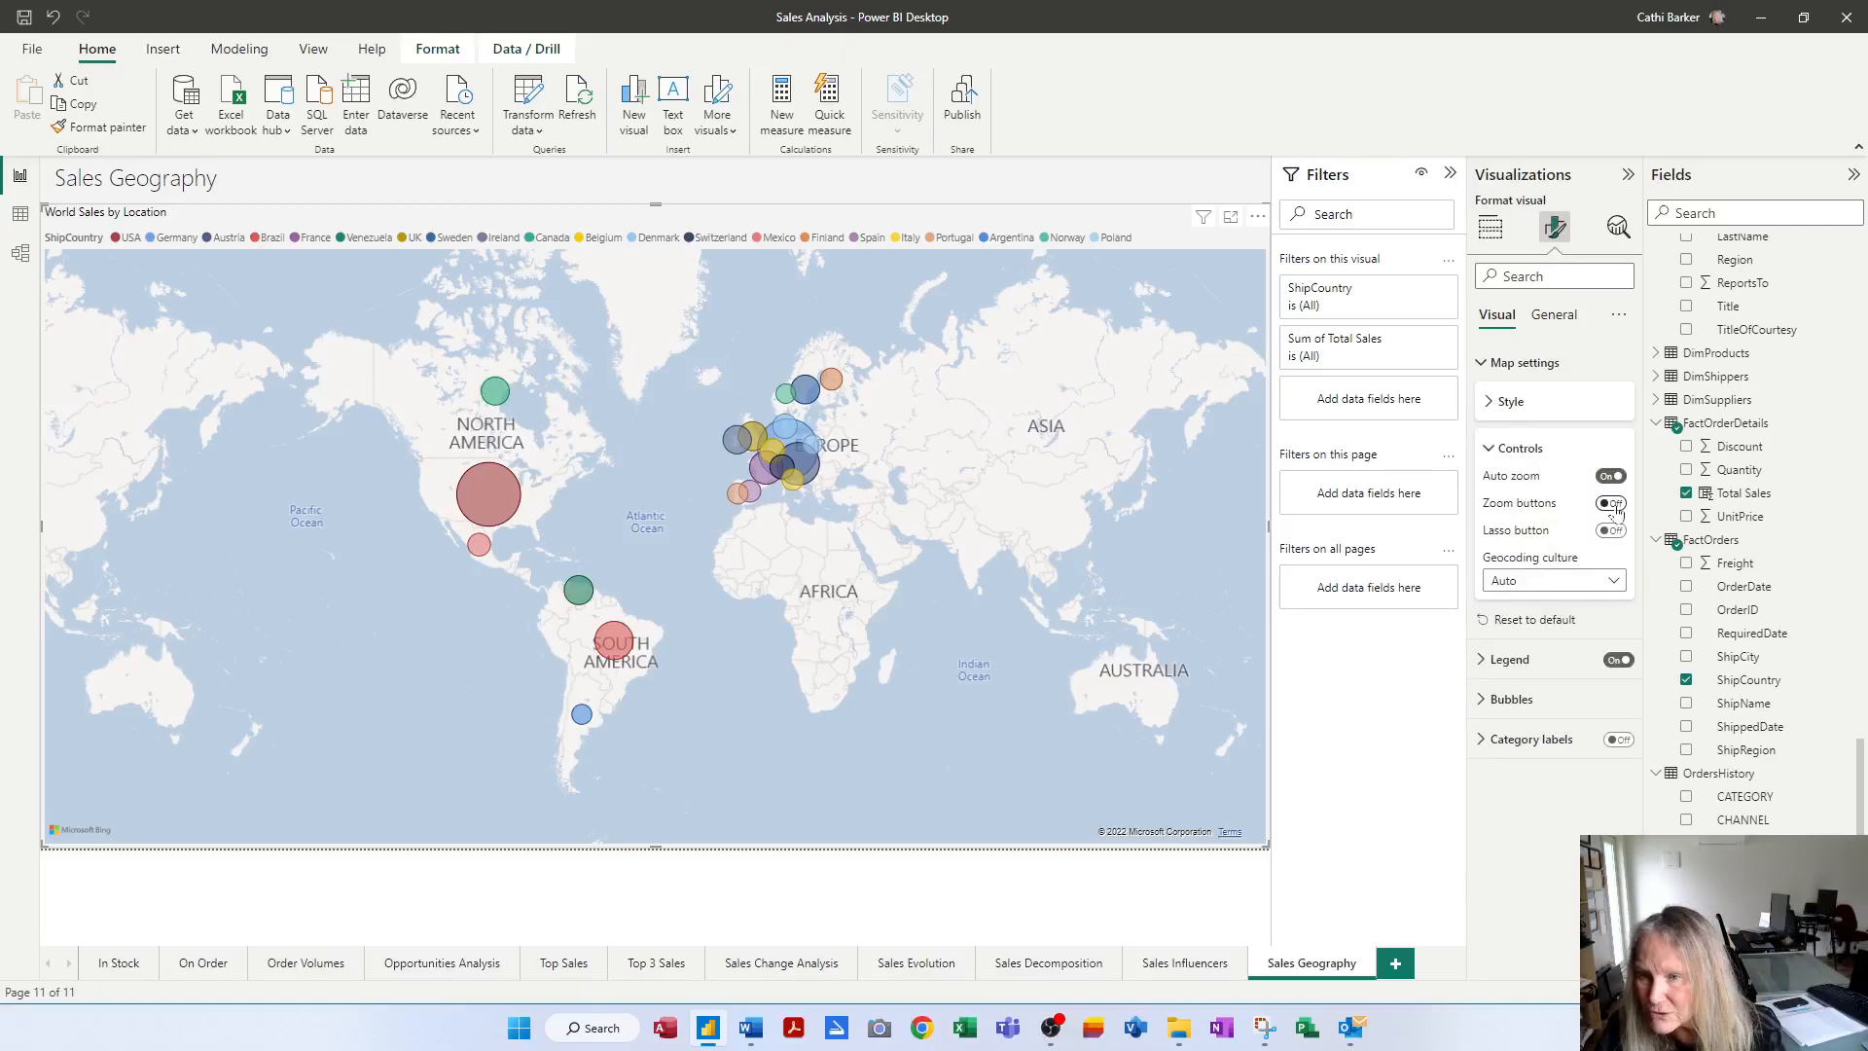
{"action": "left_click", "coordinate": [1610, 504]}
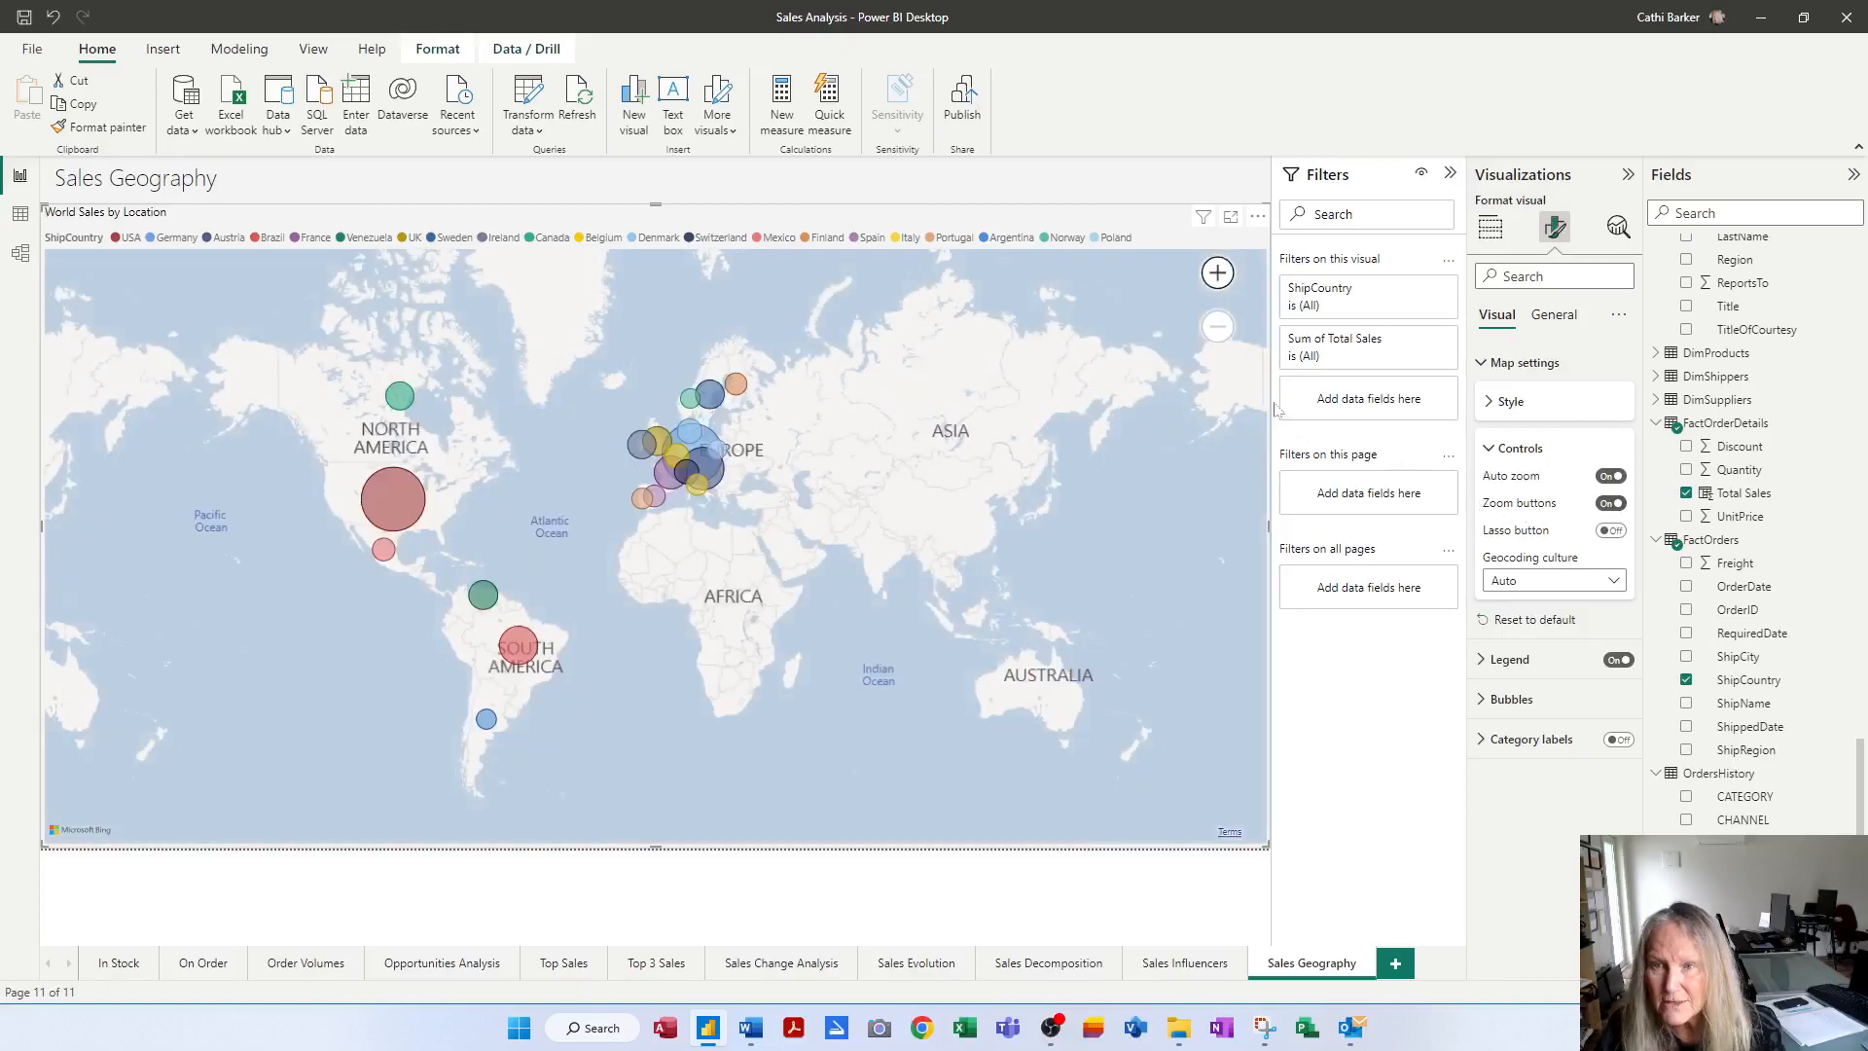
{"action": "left_click", "coordinate": [1610, 531]}
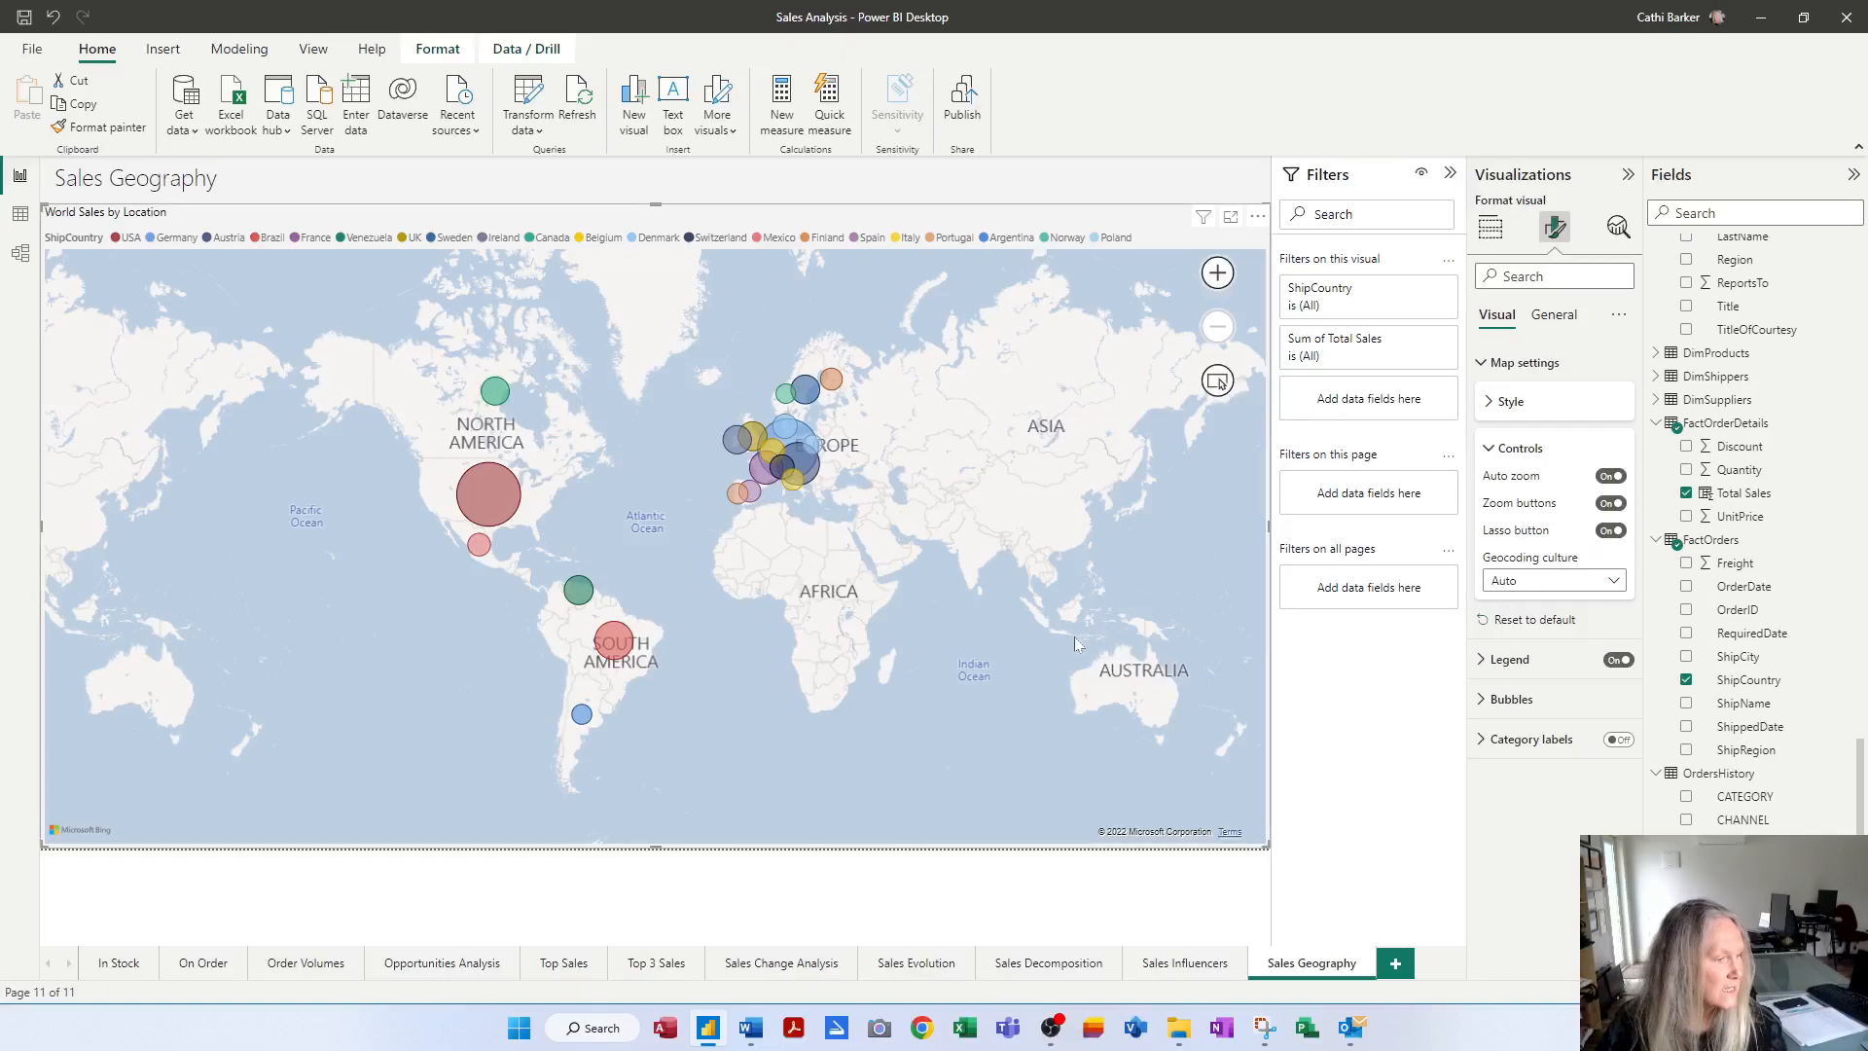
Test the map's zoom buttons, focus on the United States and examine the USA bubble's sales details.
{"action": "left_click", "coordinate": [1216, 272]}
{"action": "left_click", "coordinate": [1217, 272]}
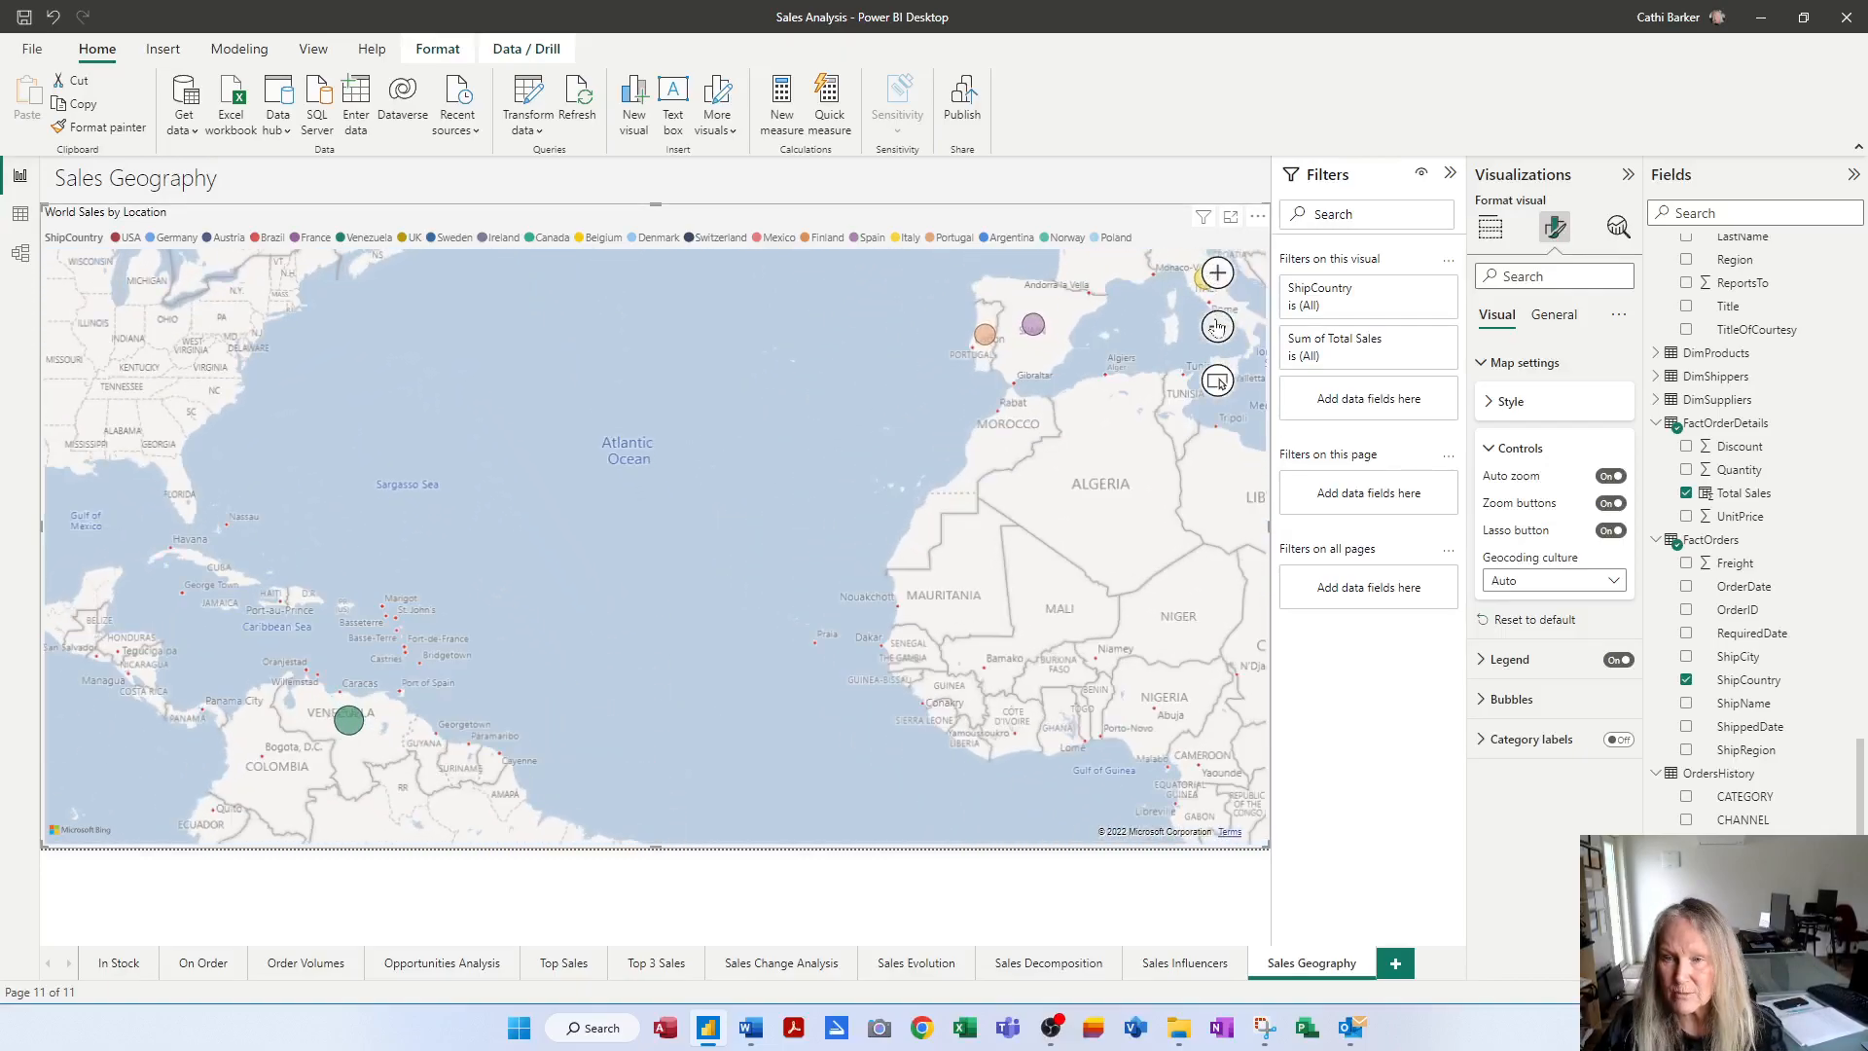
{"action": "left_click", "coordinate": [1216, 326]}
{"action": "left_click", "coordinate": [1216, 326]}
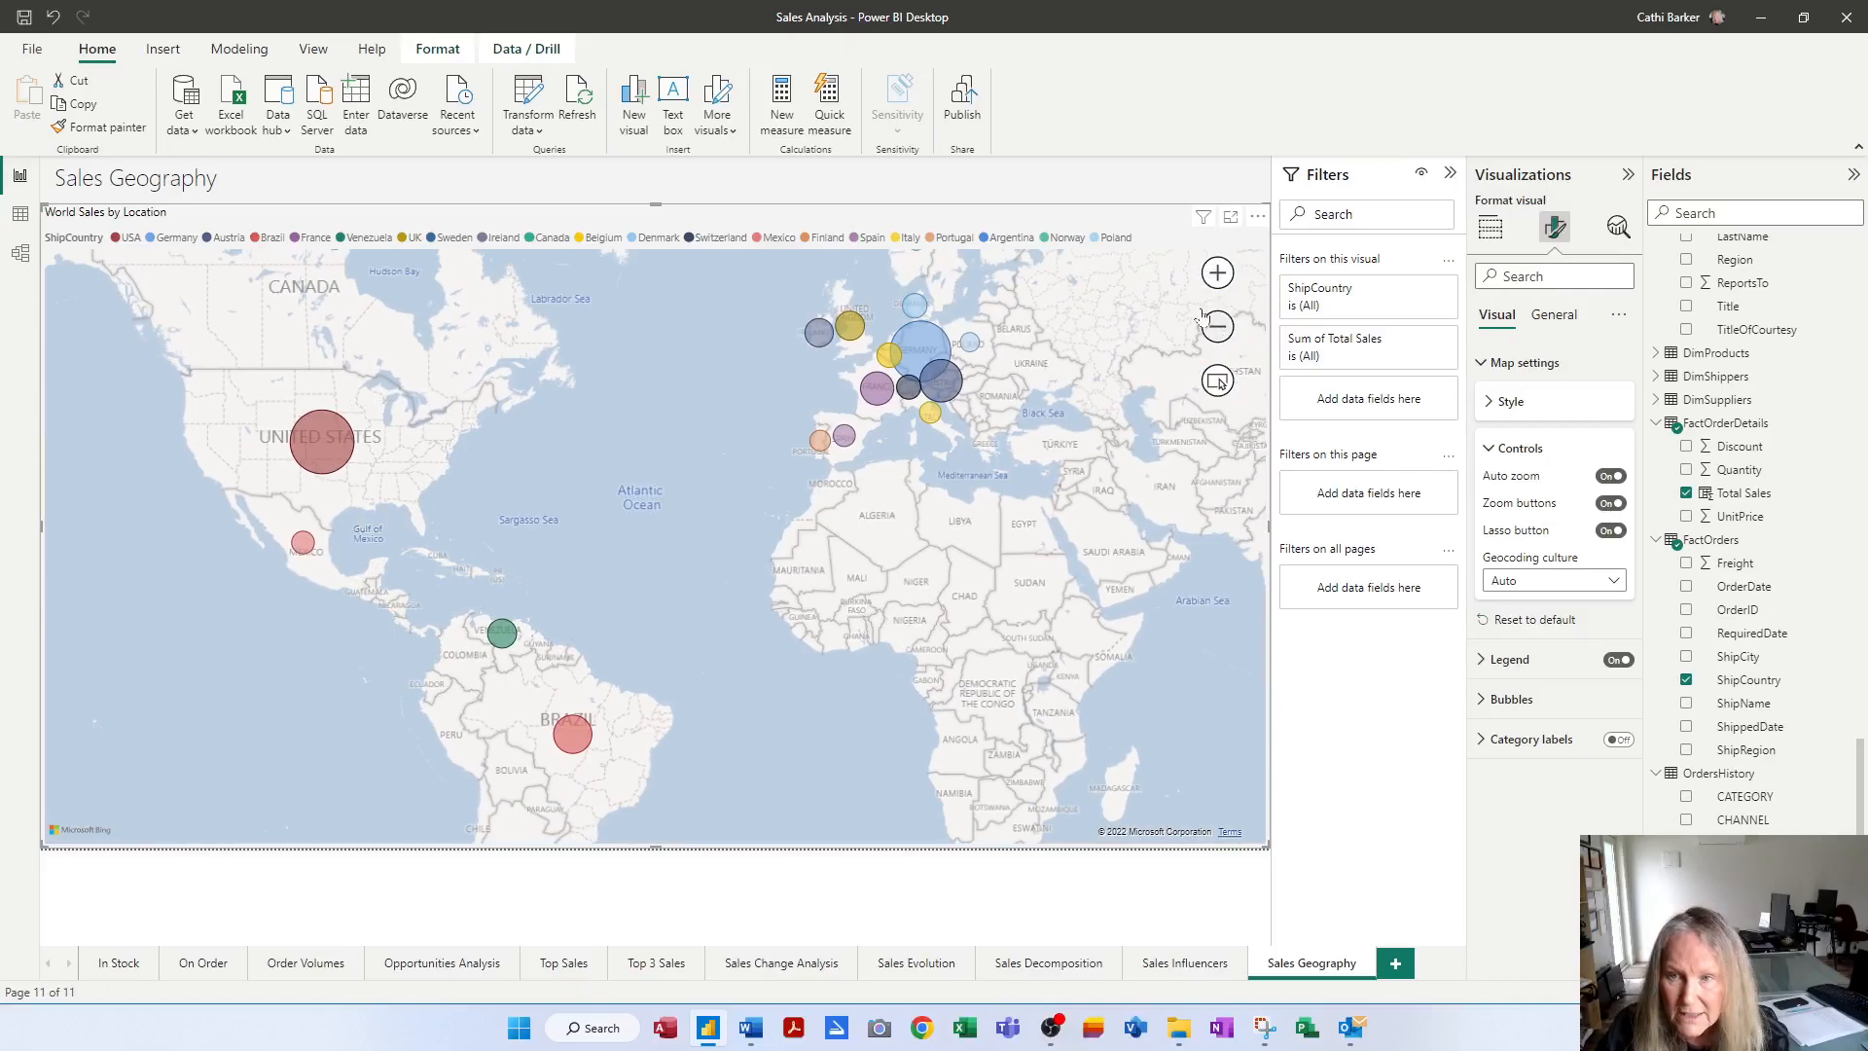
{"action": "left_click", "coordinate": [1216, 272]}
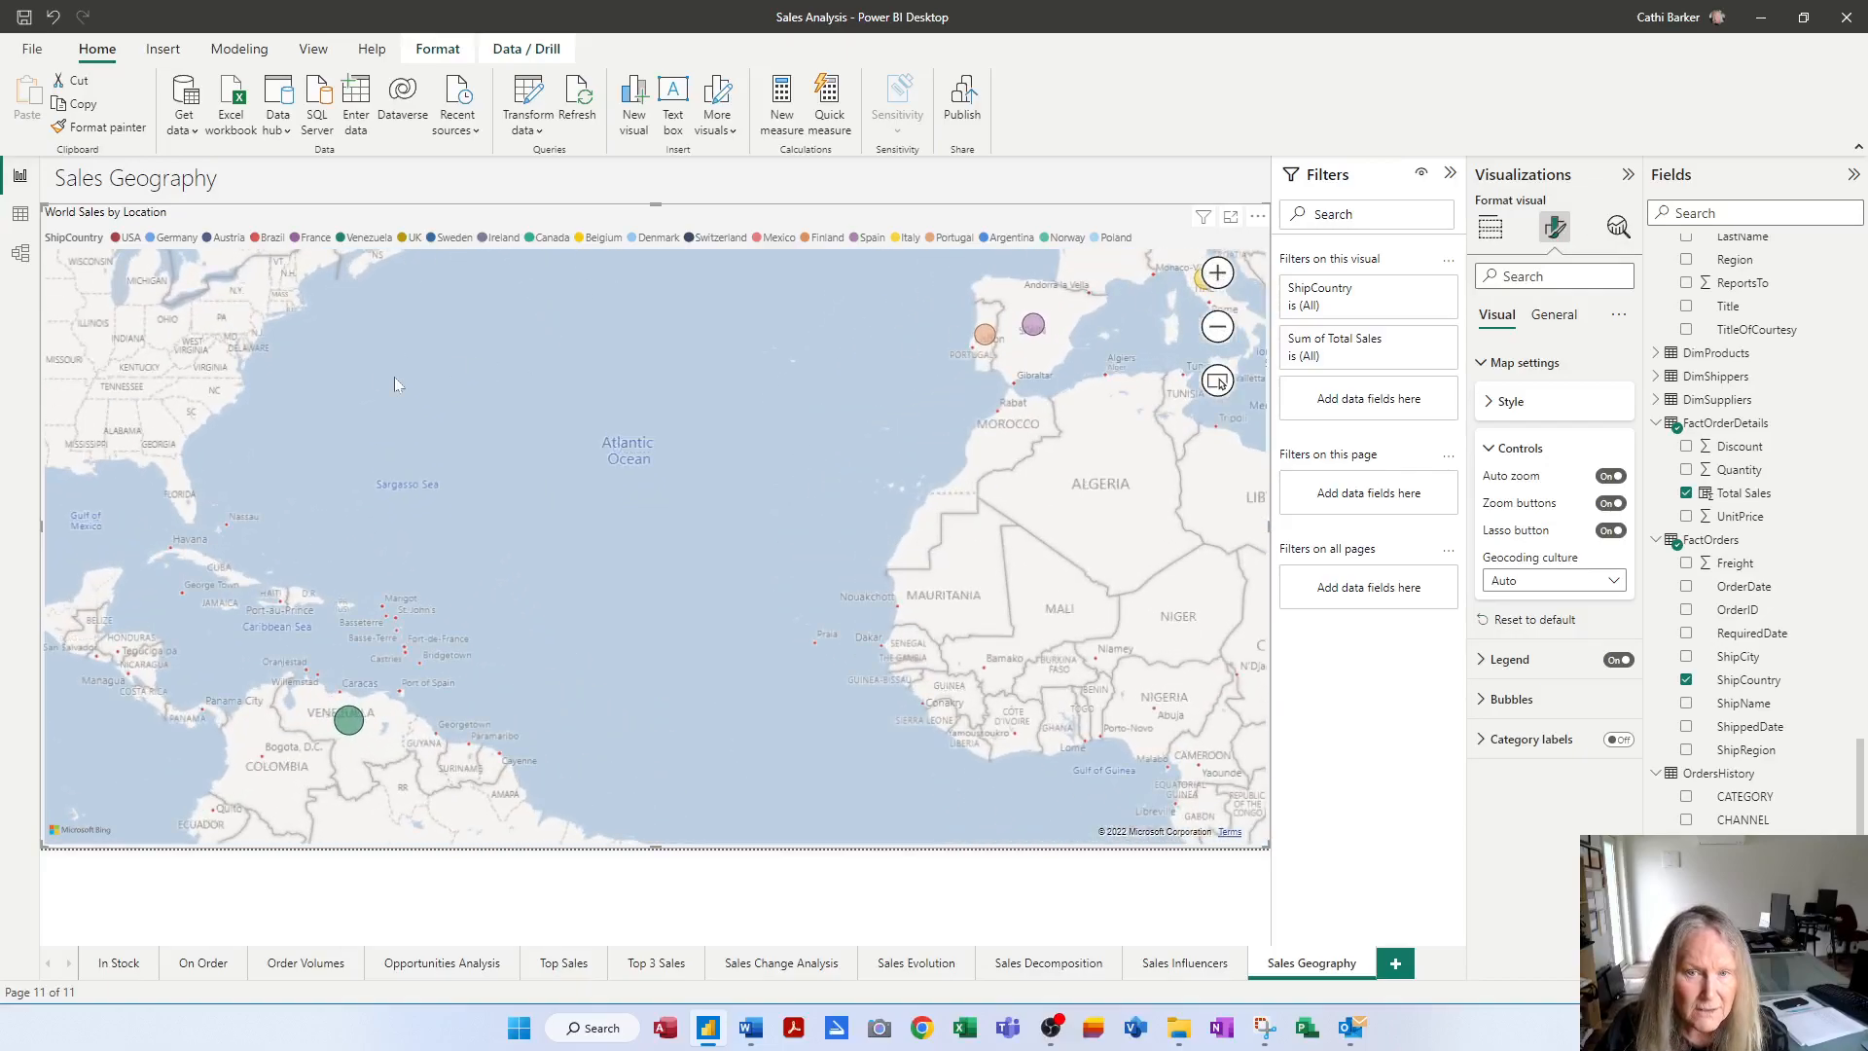
{"action": "left_click_drag", "start_coordinate": [380, 379], "coordinate": [741, 456]}
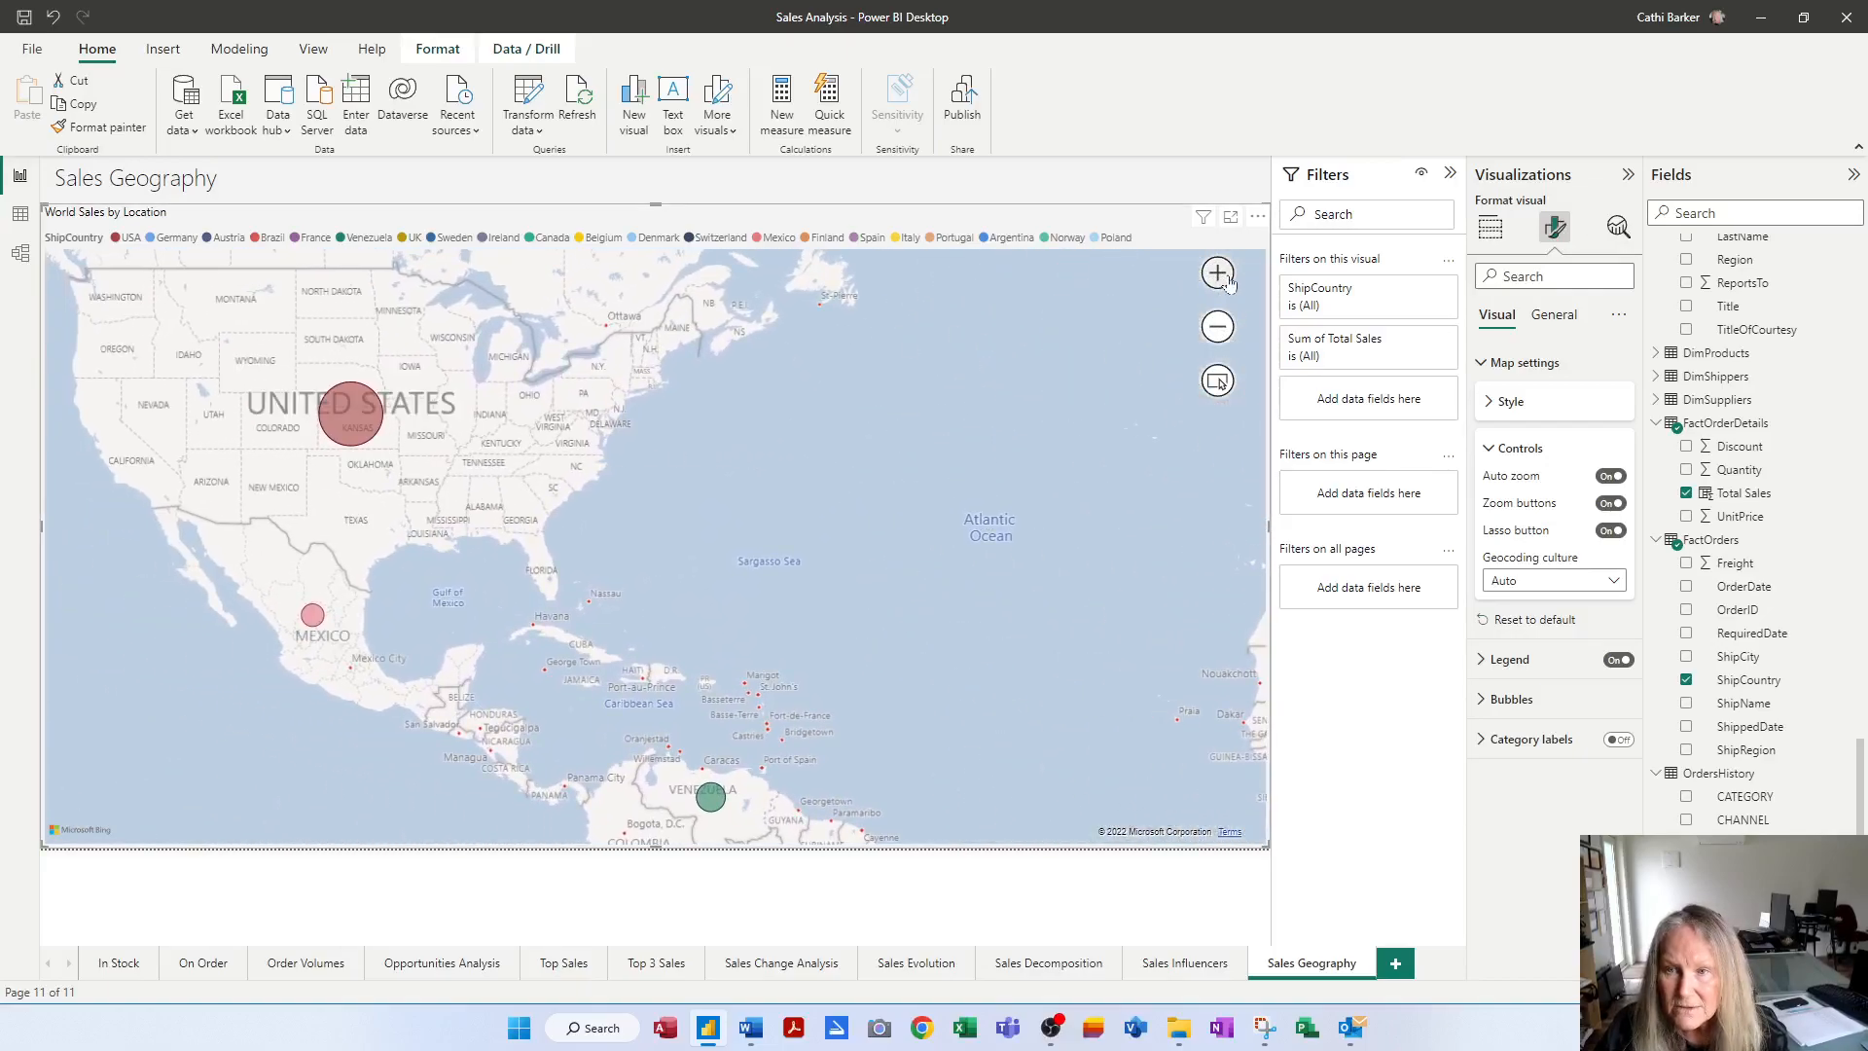
{"action": "left_click", "coordinate": [1226, 279]}
{"action": "left_click_drag", "start_coordinate": [574, 348], "coordinate": [920, 518]}
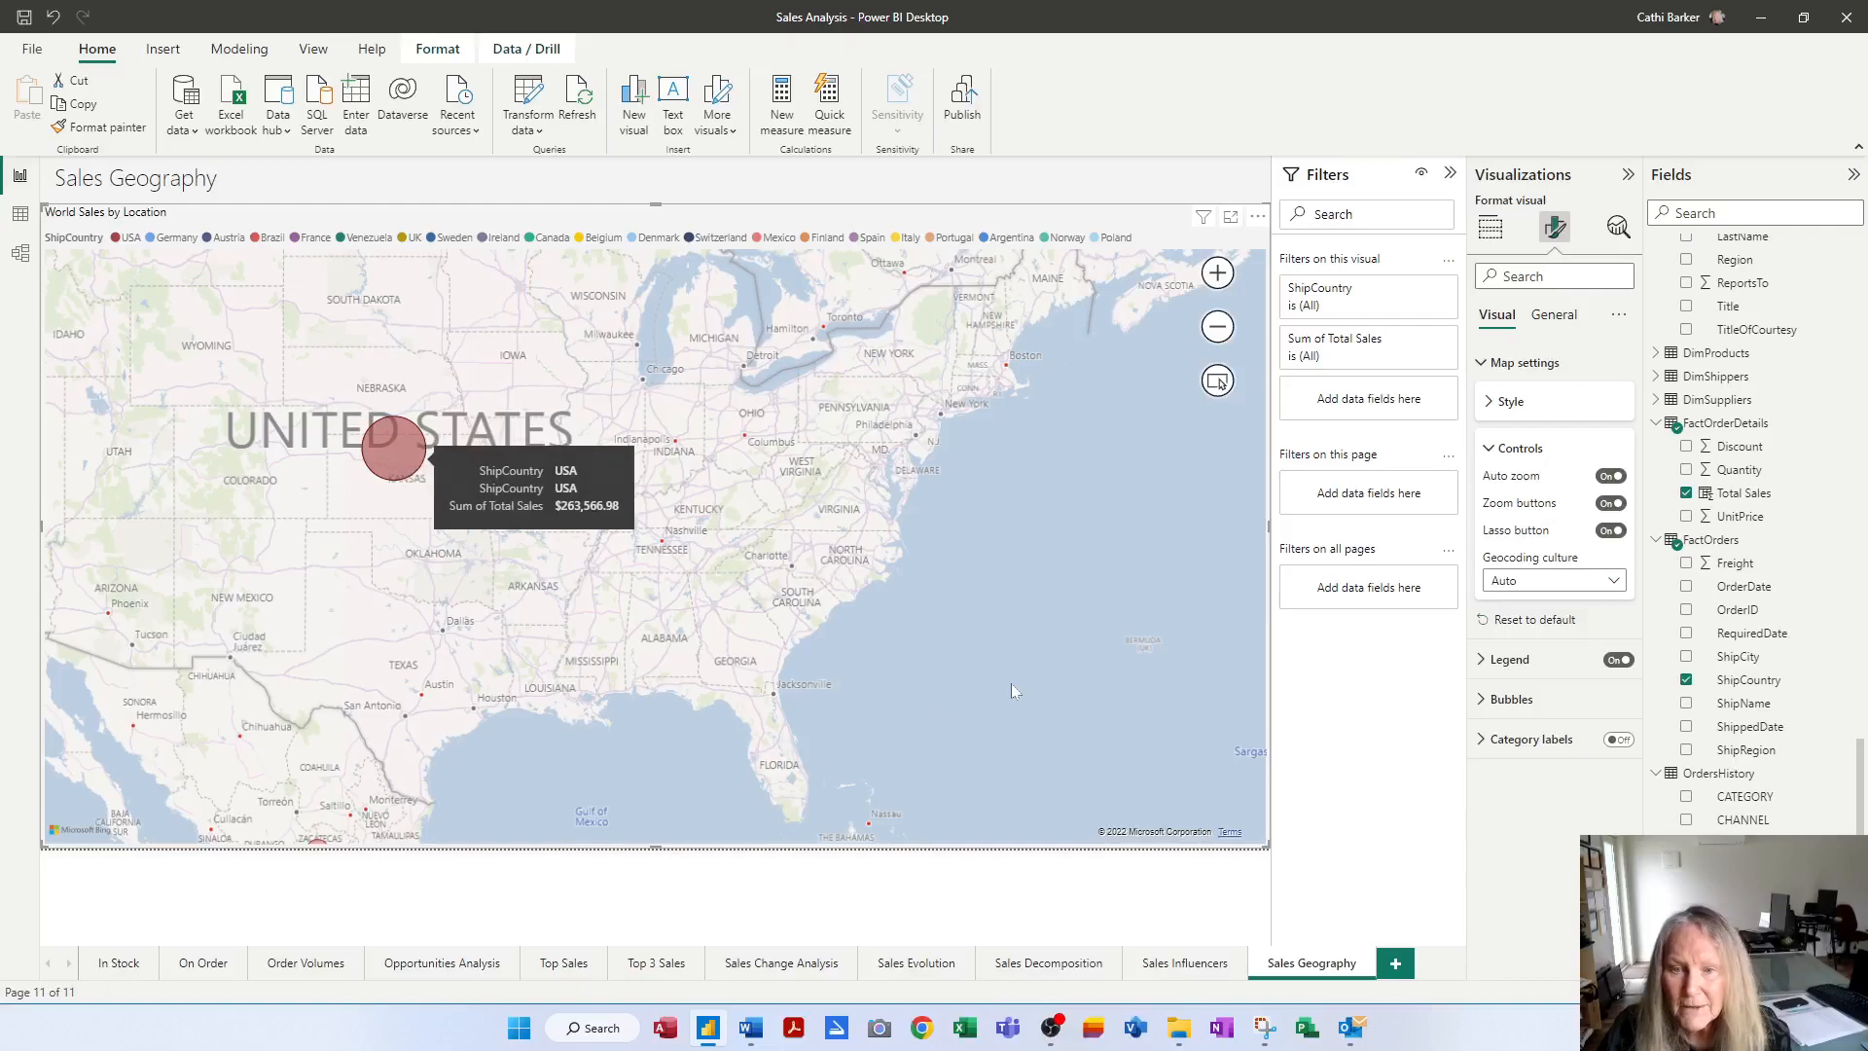
Zoom the map back out and bring the North American and European bubbles into view together.
{"action": "left_click", "coordinate": [1216, 327]}
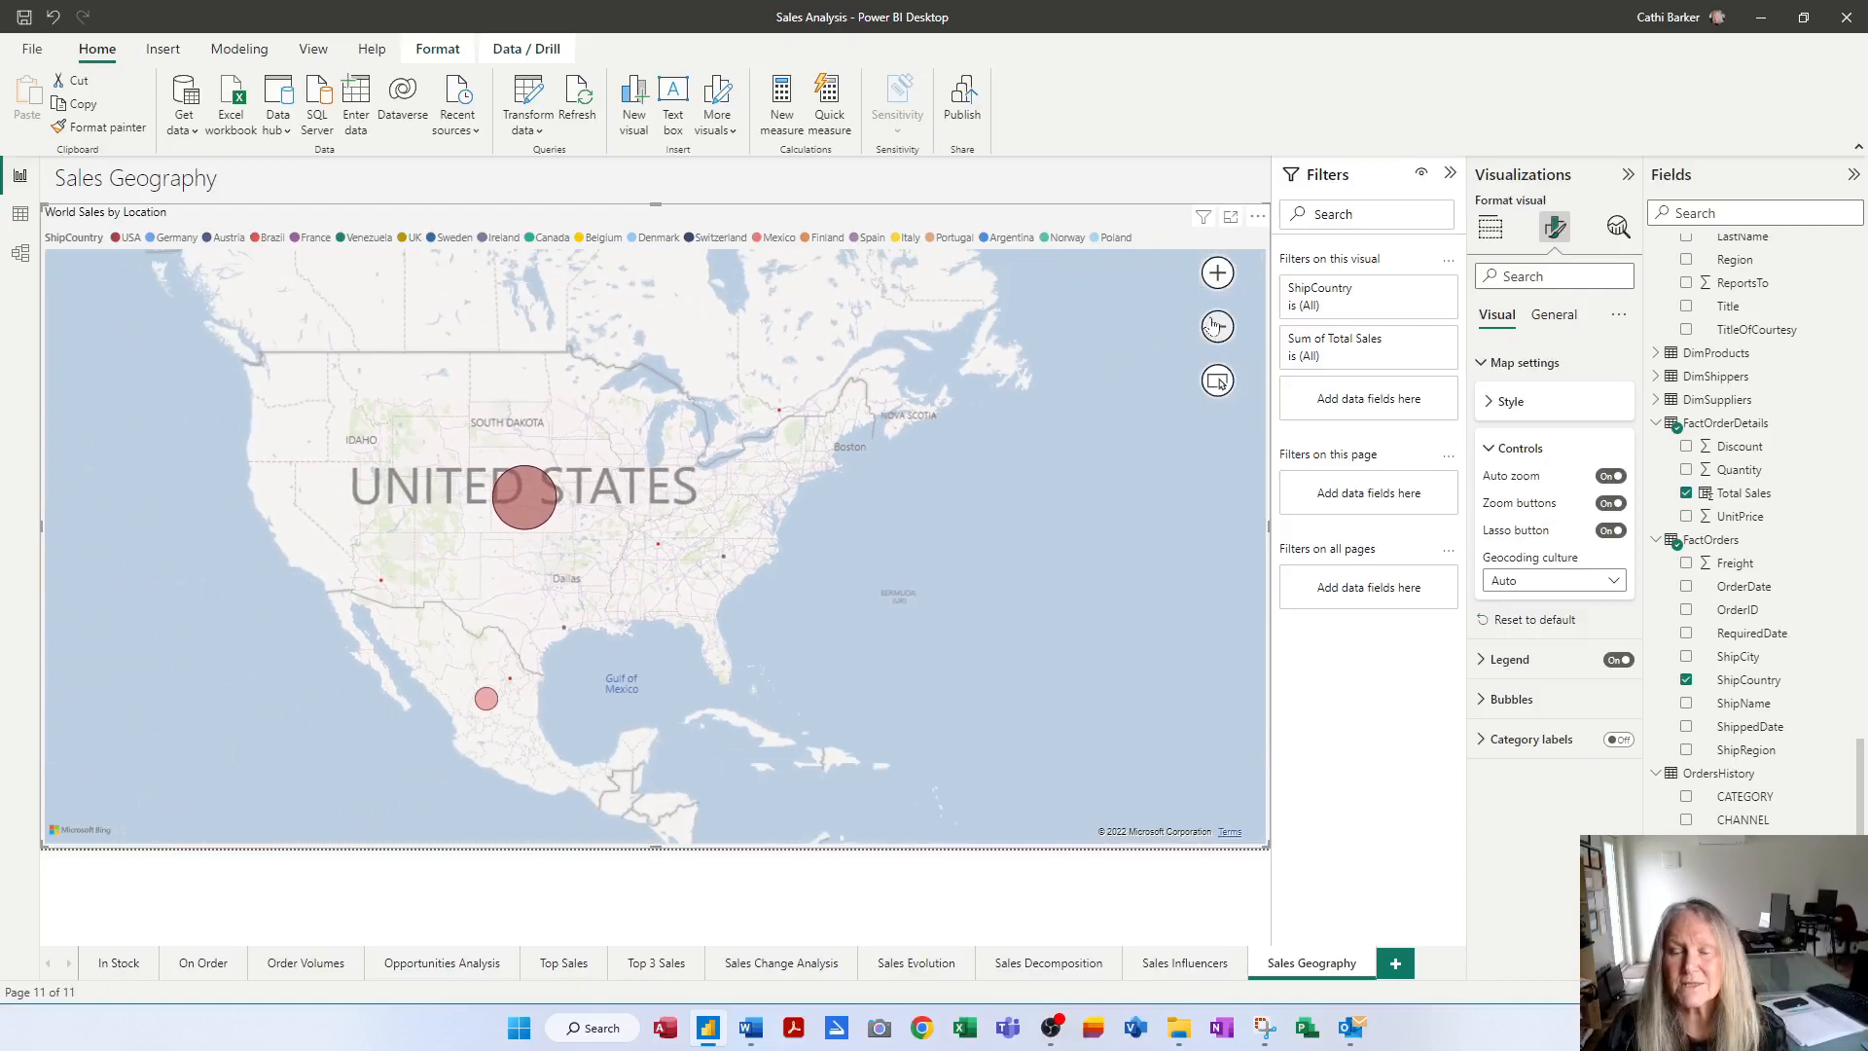
{"action": "left_click", "coordinate": [1216, 327]}
{"action": "left_click_drag", "start_coordinate": [978, 539], "coordinate": [727, 633]}
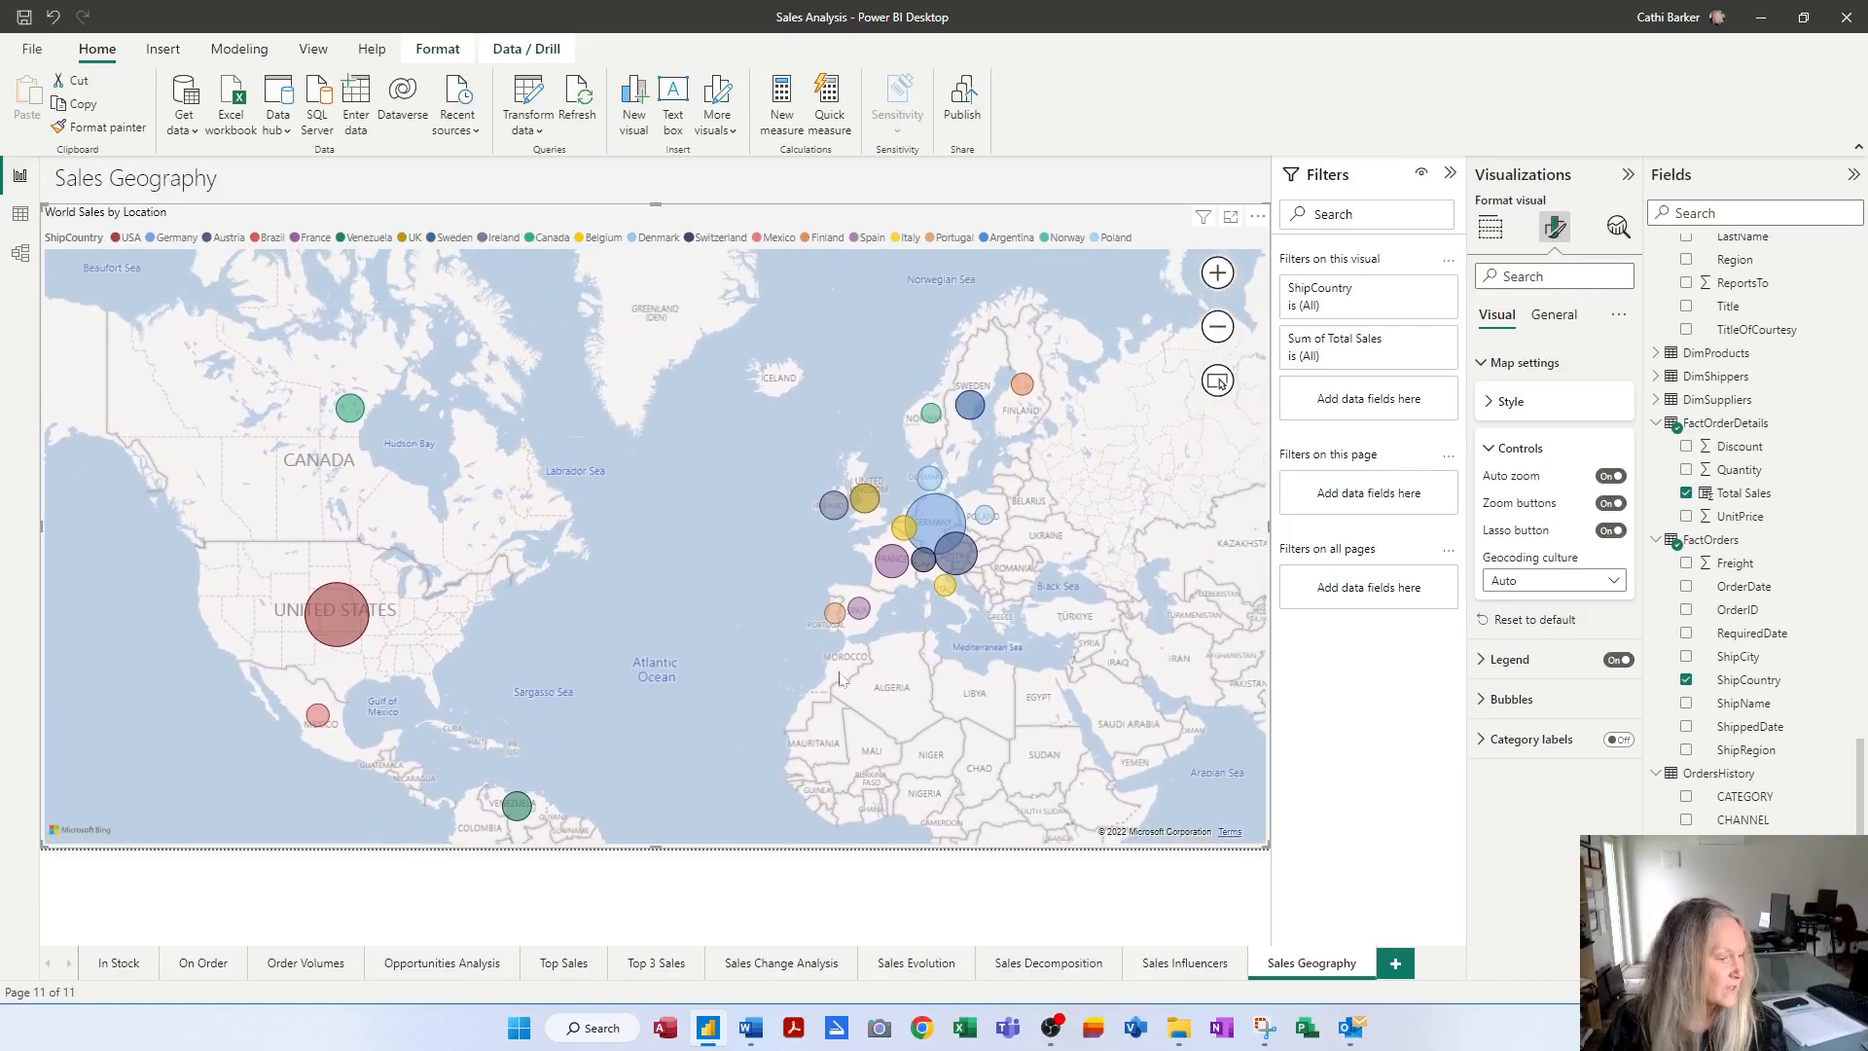